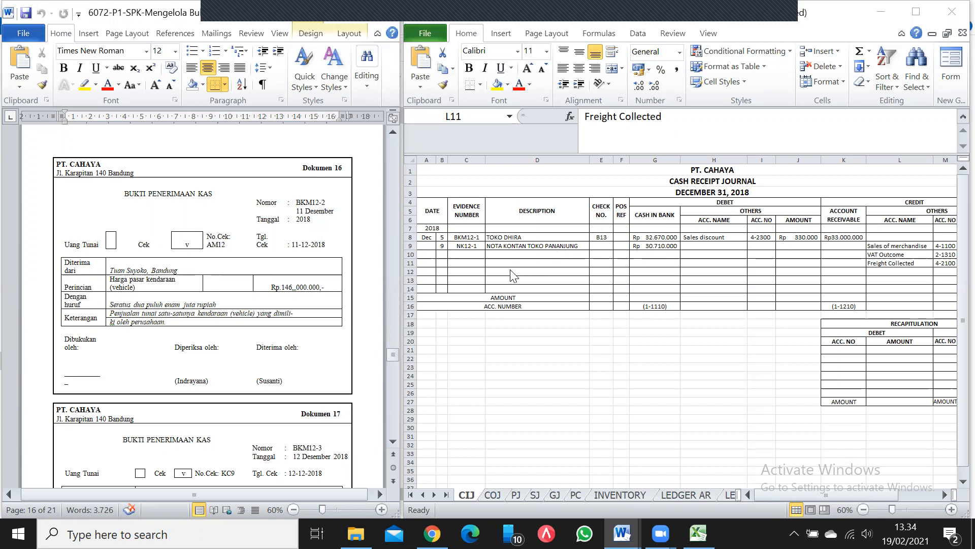
# Set the font colour of the hidden date in B12 and evidence number in C12 to Automatic black.
pyautogui.click(441, 271)
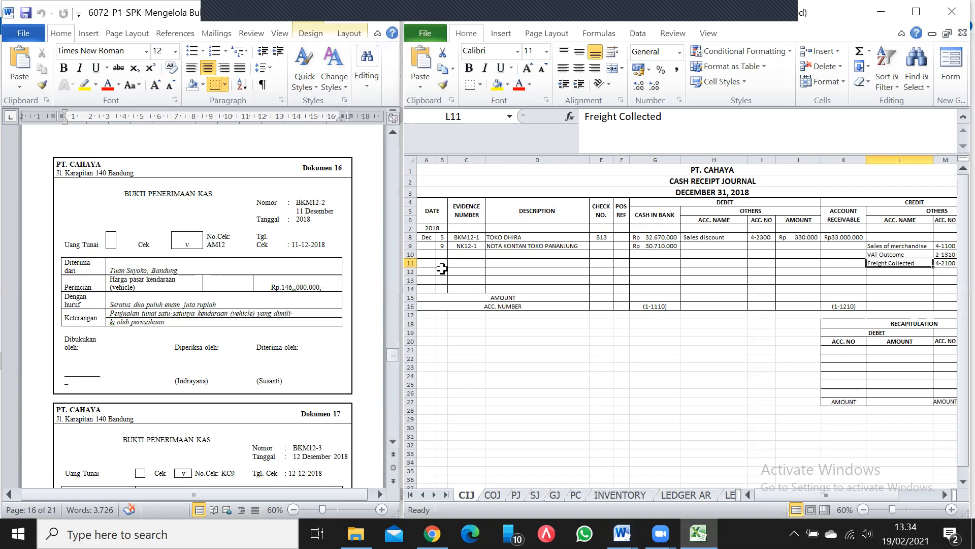
pyautogui.click(442, 270)
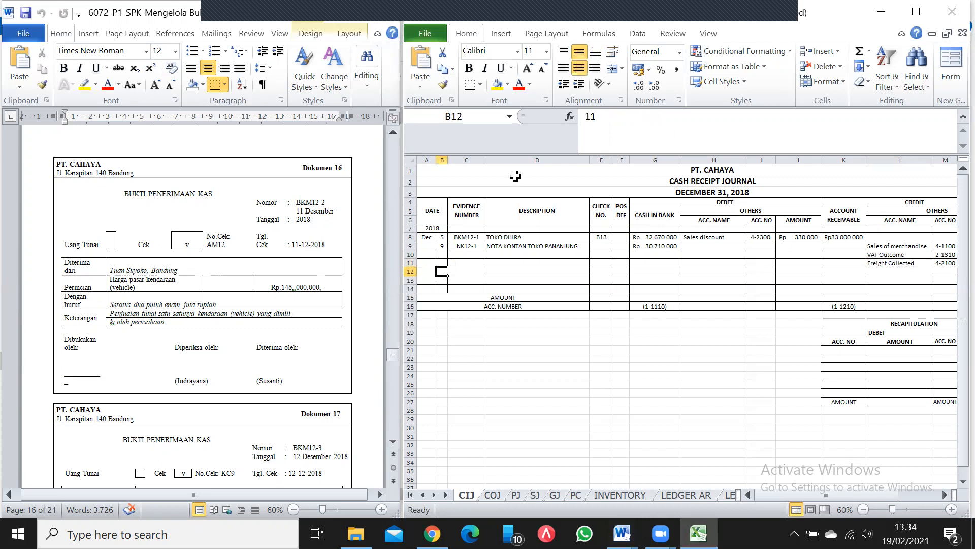
pyautogui.click(529, 84)
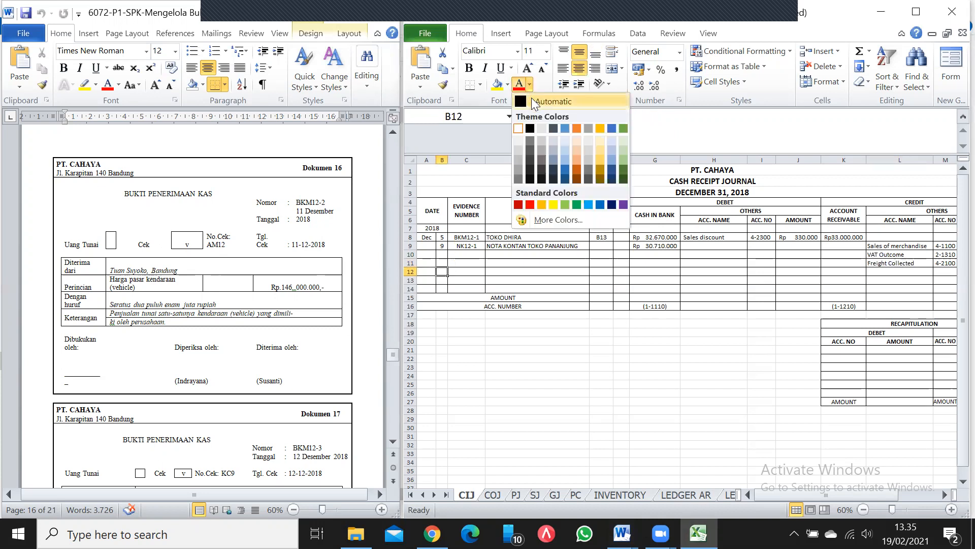
pyautogui.click(531, 98)
pyautogui.press('Right')
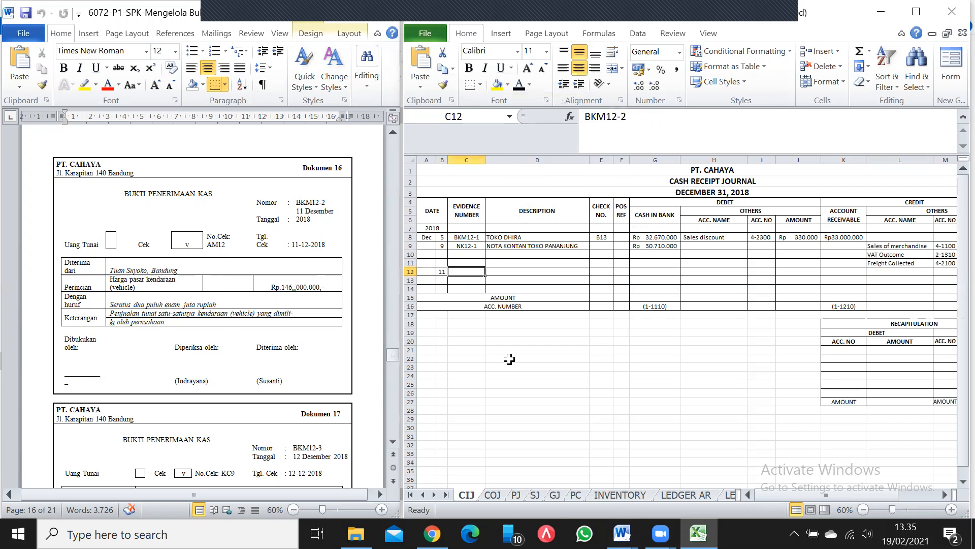
pyautogui.click(519, 85)
pyautogui.press('Right')
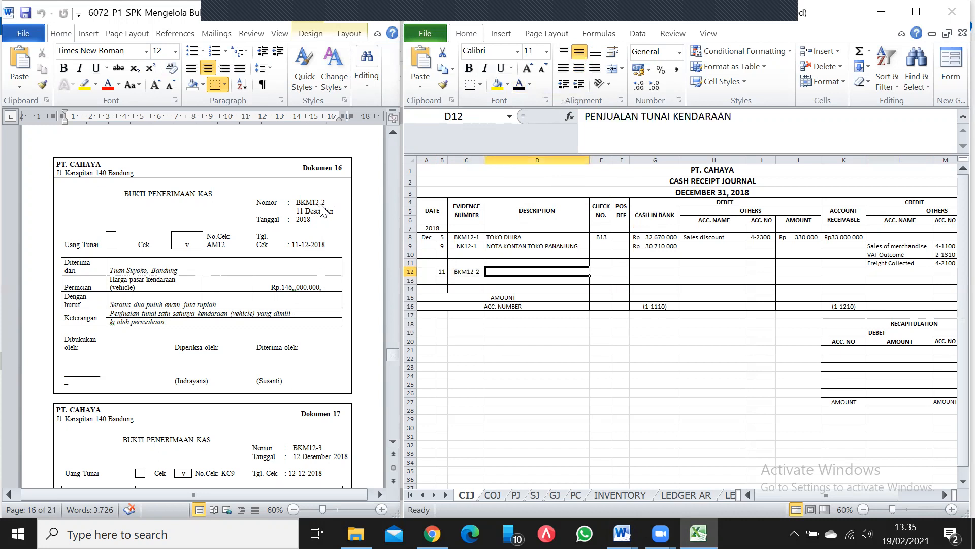
# Apply the black font colour to the description, check number and cash in bank cells D12, E12 and G12.
pyautogui.click(519, 85)
pyautogui.press('Right')
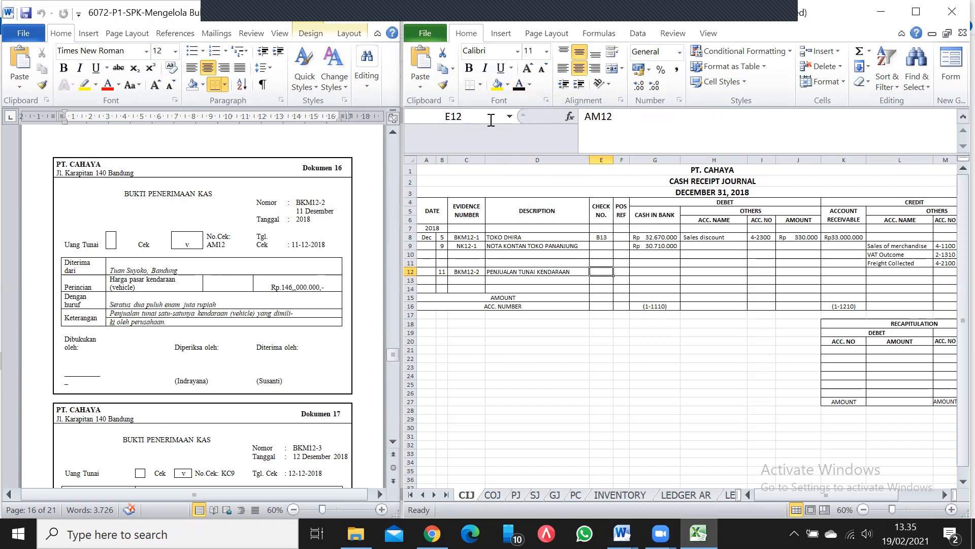
pyautogui.click(520, 85)
pyautogui.press('Right')
pyautogui.press('Right')
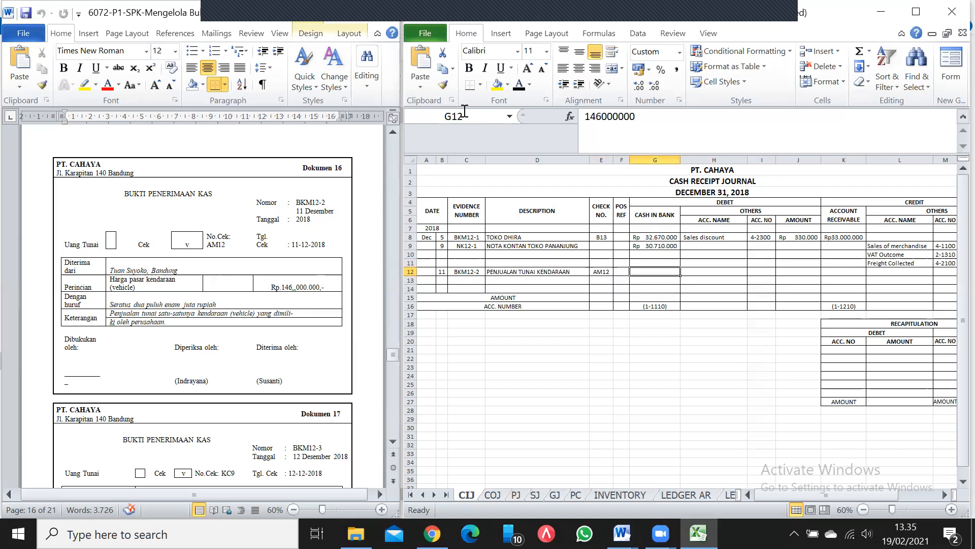
pyautogui.click(519, 86)
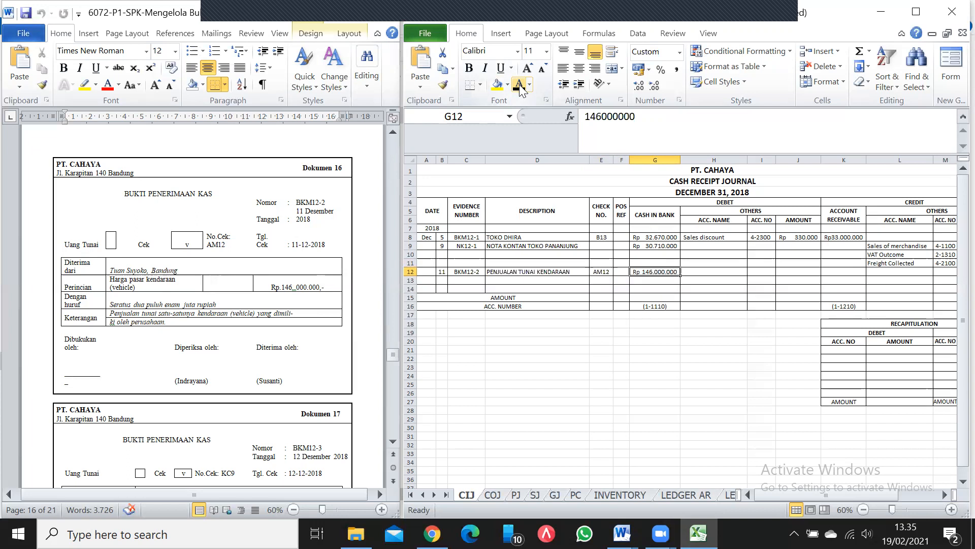
# Consult the document's trial balance and apply black font to the Vehicle at cost credit entry in L12, M12 and N12.
pyautogui.click(394, 355)
pyautogui.moveTo(396, 352); pyautogui.dragTo(394, 226)
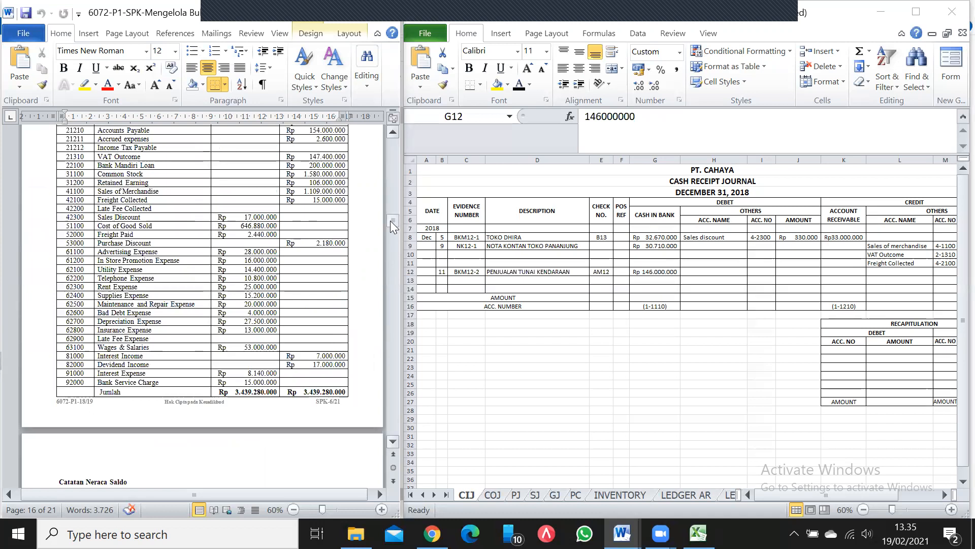
pyautogui.scroll(3, 394, 144)
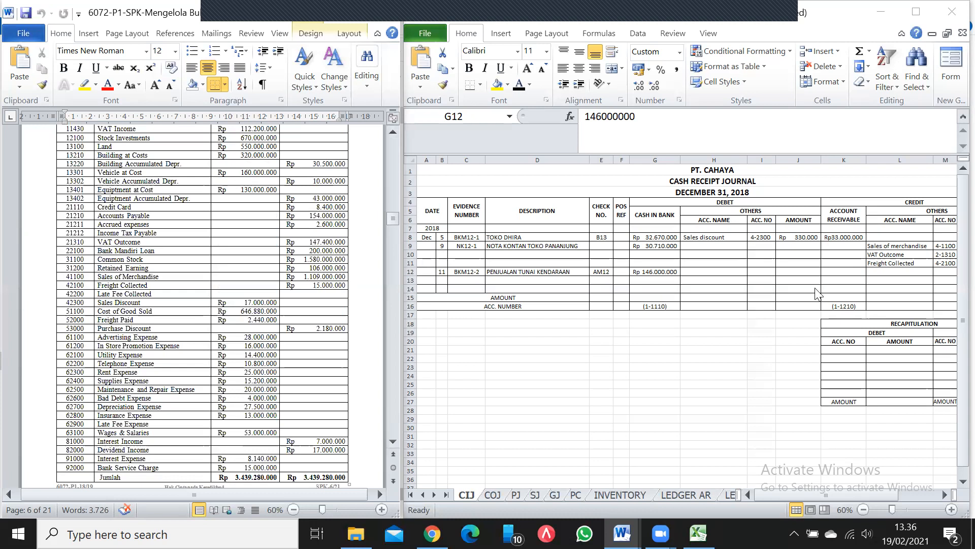
pyautogui.click(880, 269)
pyautogui.press('F2')
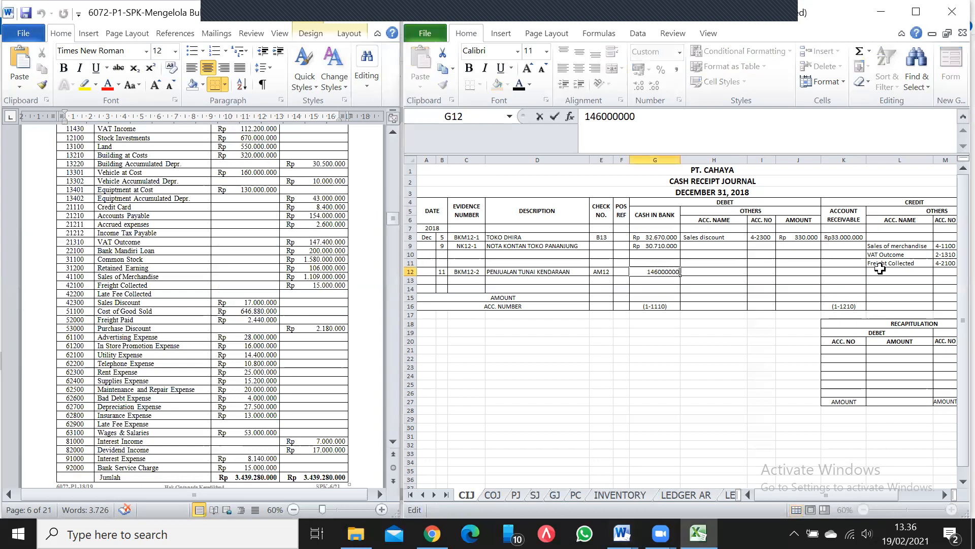
pyautogui.click(880, 269)
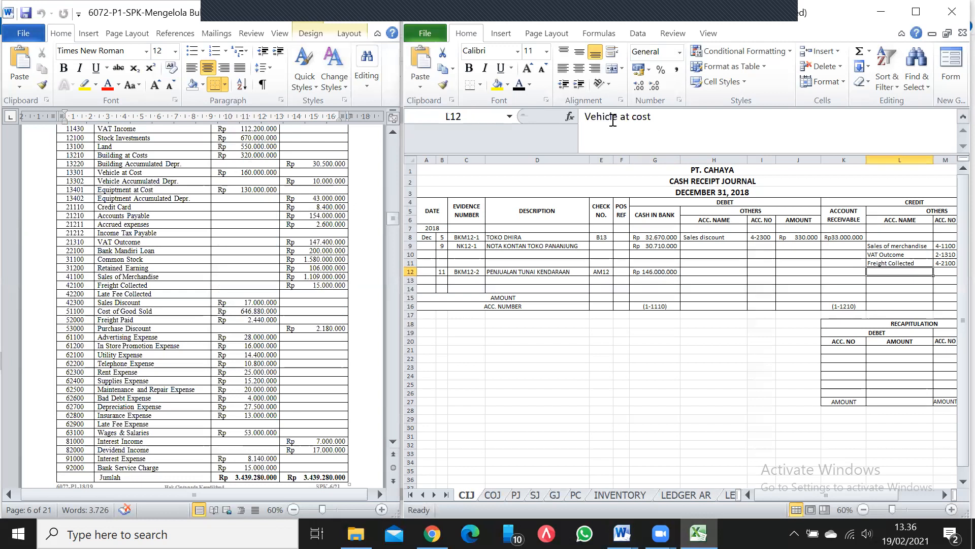
pyautogui.click(519, 86)
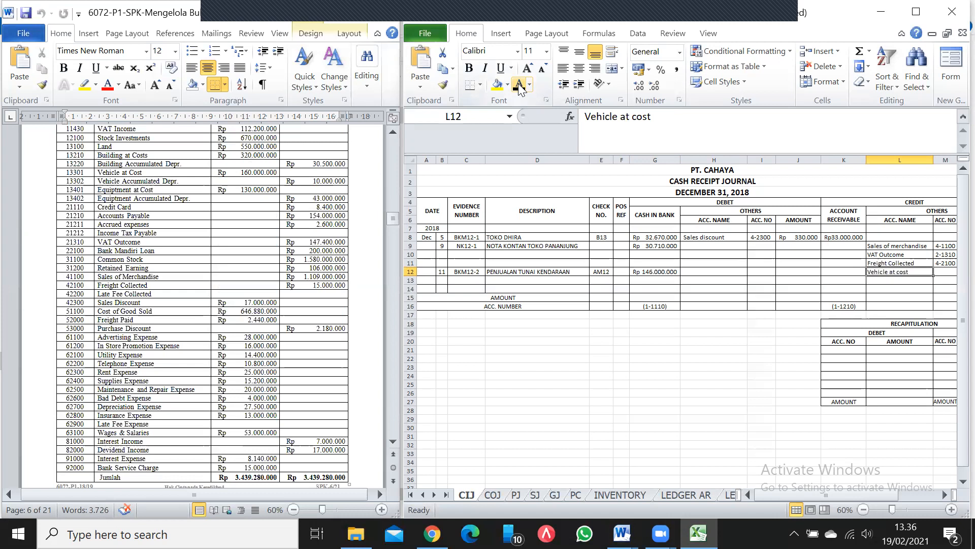
pyautogui.press('Right')
pyautogui.click(519, 85)
pyautogui.press('Right')
pyautogui.click(518, 86)
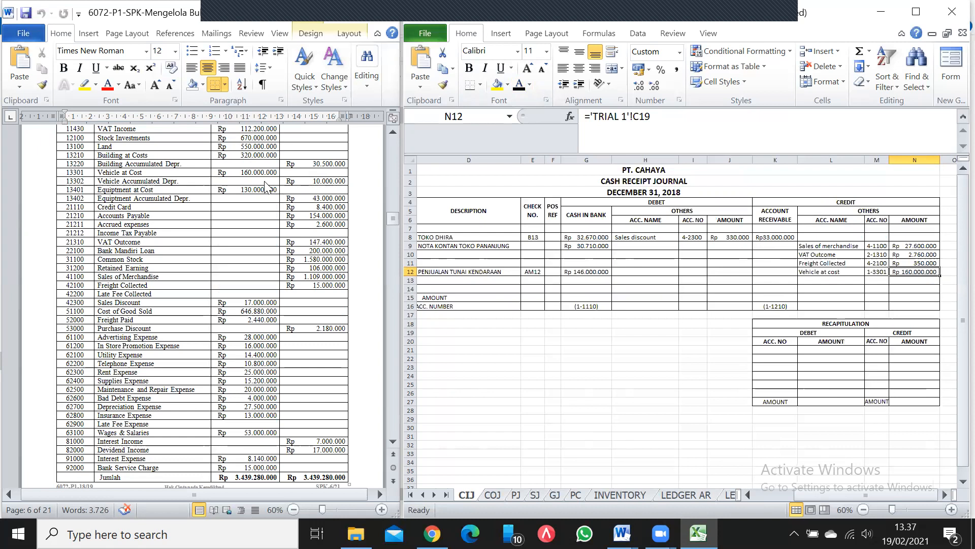
# Apply black font to the Vehicle Accum. Depr. debit entry's name, account number and amount in H12, I12 and J12.
pyautogui.click(645, 271)
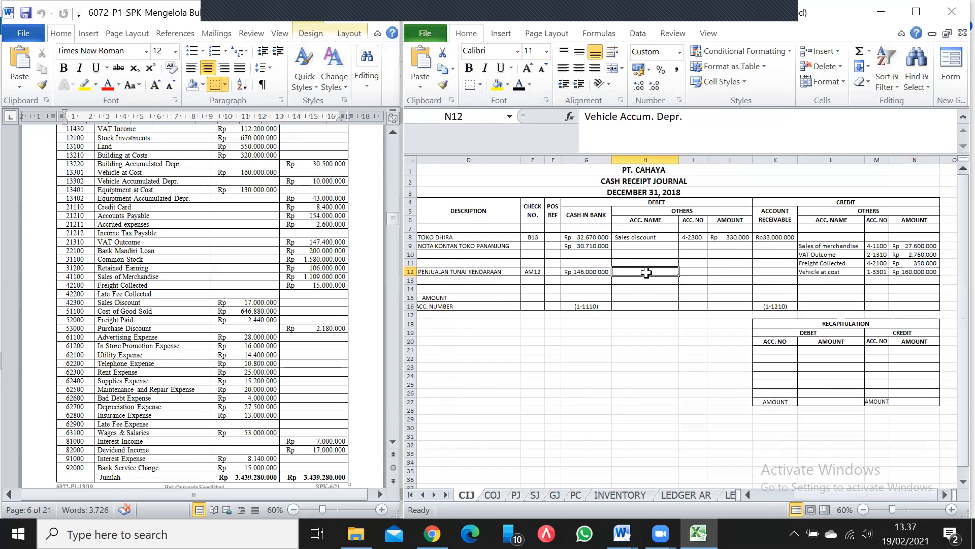
pyautogui.click(519, 84)
pyautogui.press('Right')
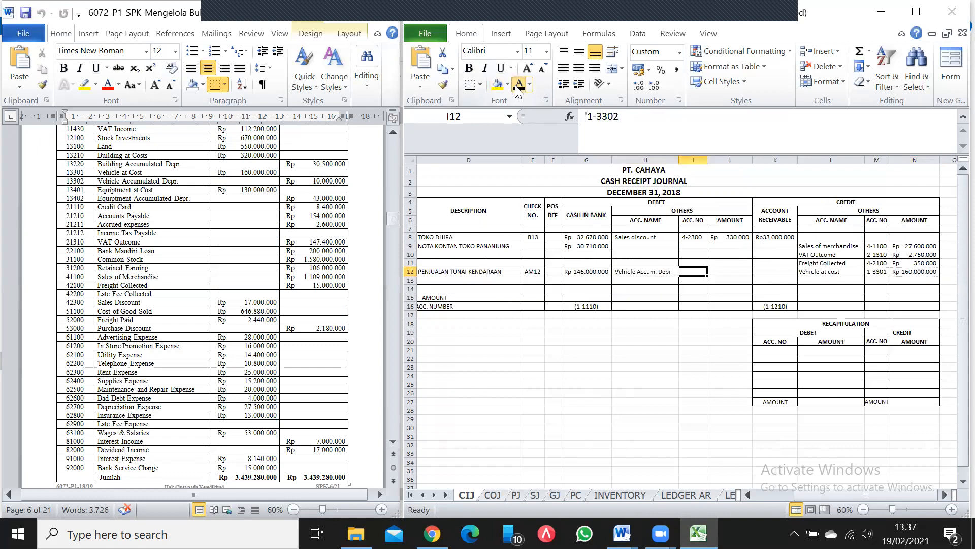
pyautogui.click(518, 86)
pyautogui.press('Right')
pyautogui.click(517, 85)
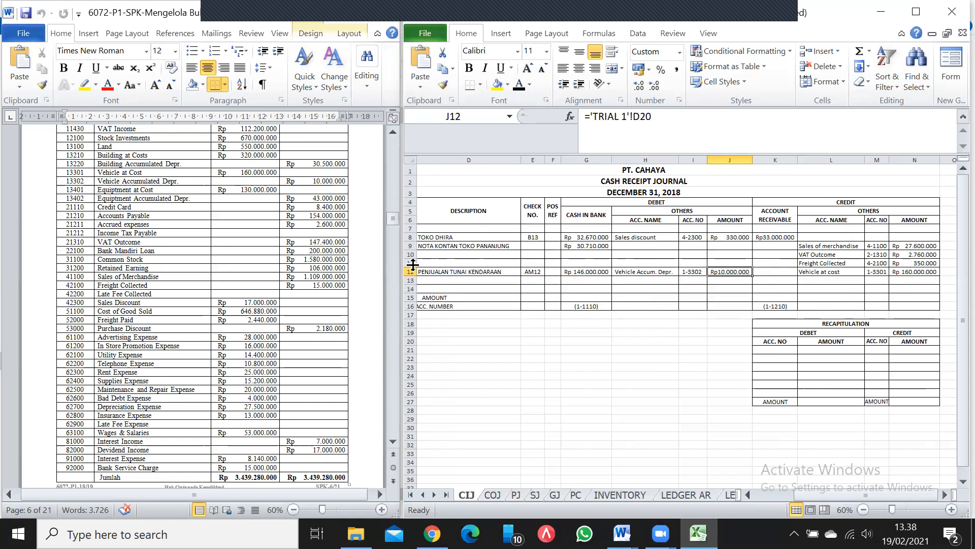
# Consult the document's chart of accounts and apply black font to the Loss of sales vehicle debit entry in H13, I13 and J13.
pyautogui.moveTo(393, 221); pyautogui.dragTo(390, 208)
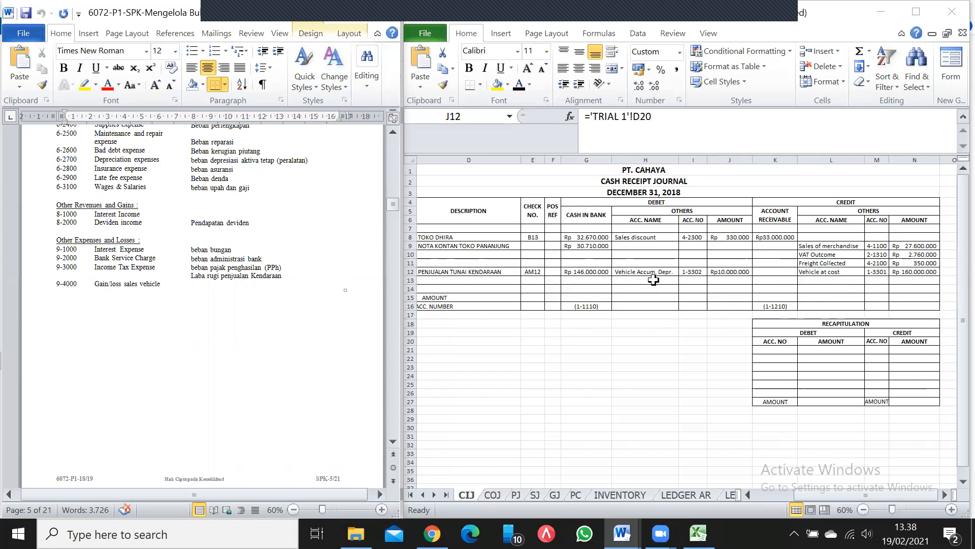
pyautogui.press('F2')
pyautogui.click(653, 279)
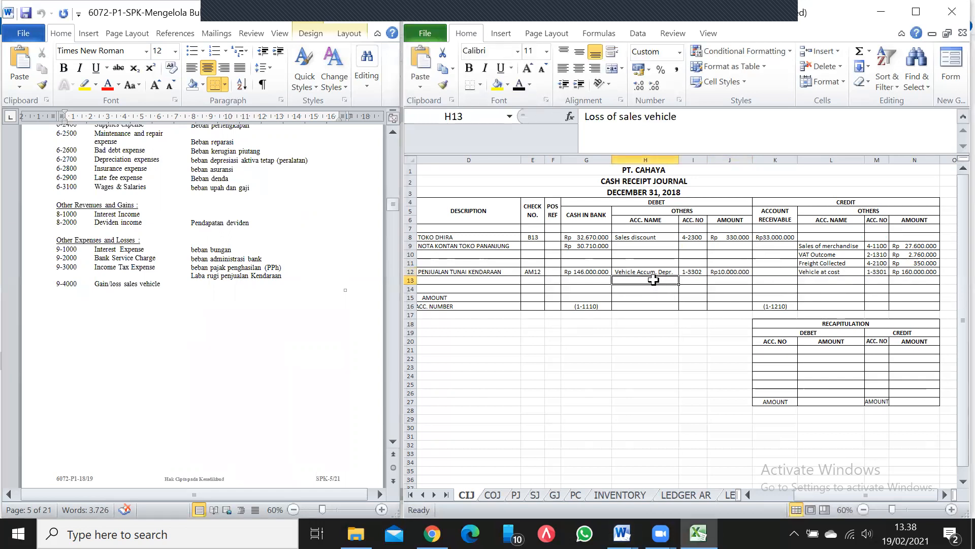
pyautogui.click(518, 86)
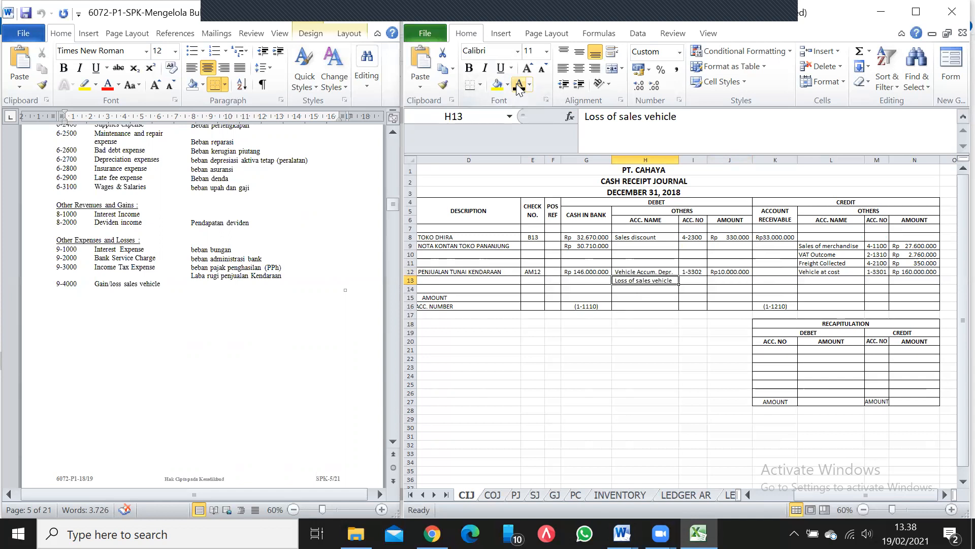
pyautogui.press('Right')
pyautogui.click(518, 87)
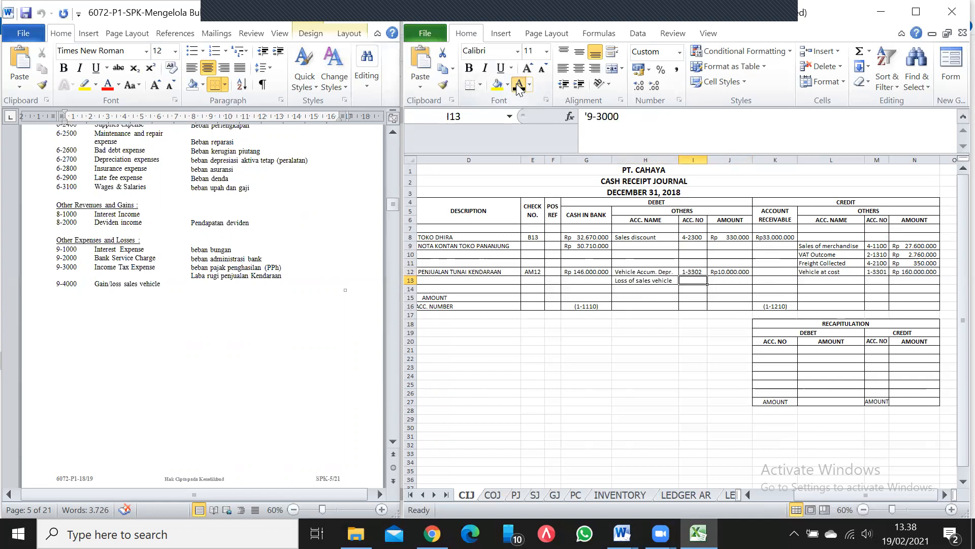
pyautogui.press('Right')
pyautogui.click(518, 87)
pyautogui.click(639, 370)
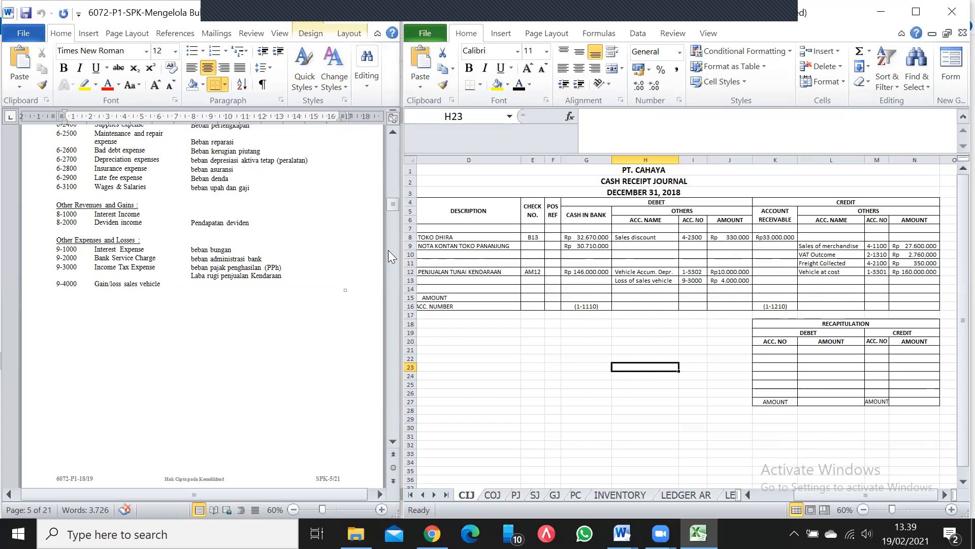
# Bring up cash receipt BKM12-3 in the document and apply black font to its date, evidence number and description in B14, C14 and D14.
pyautogui.moveTo(393, 205); pyautogui.dragTo(397, 368)
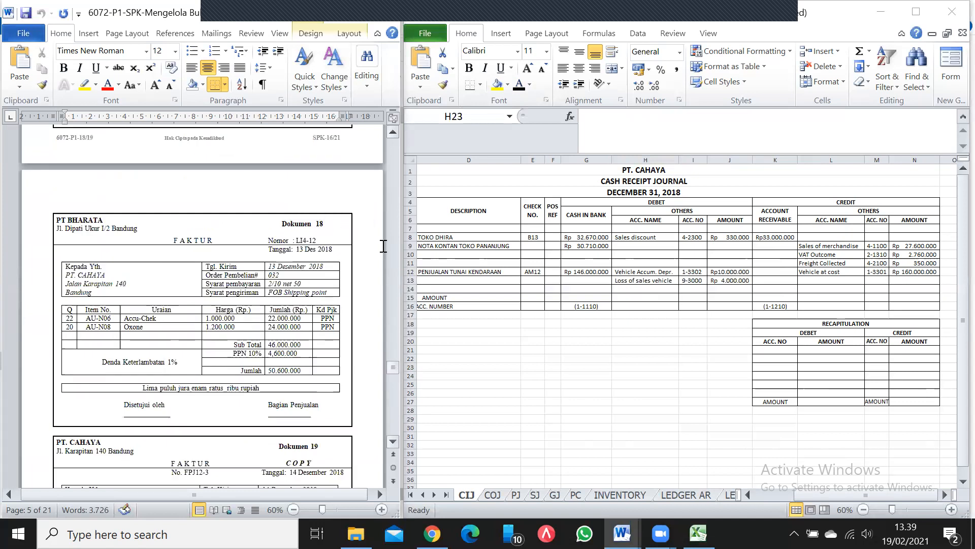
pyautogui.click(396, 137)
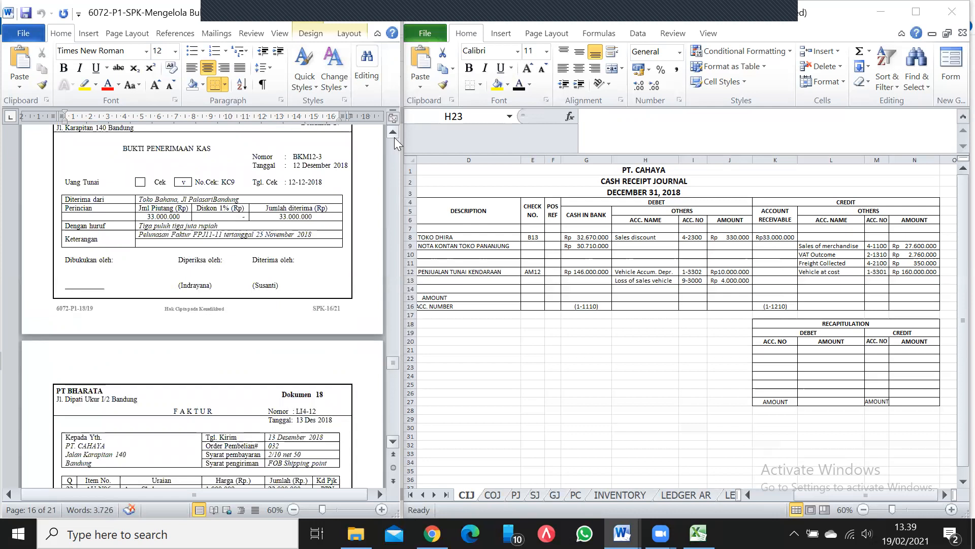
pyautogui.click(578, 346)
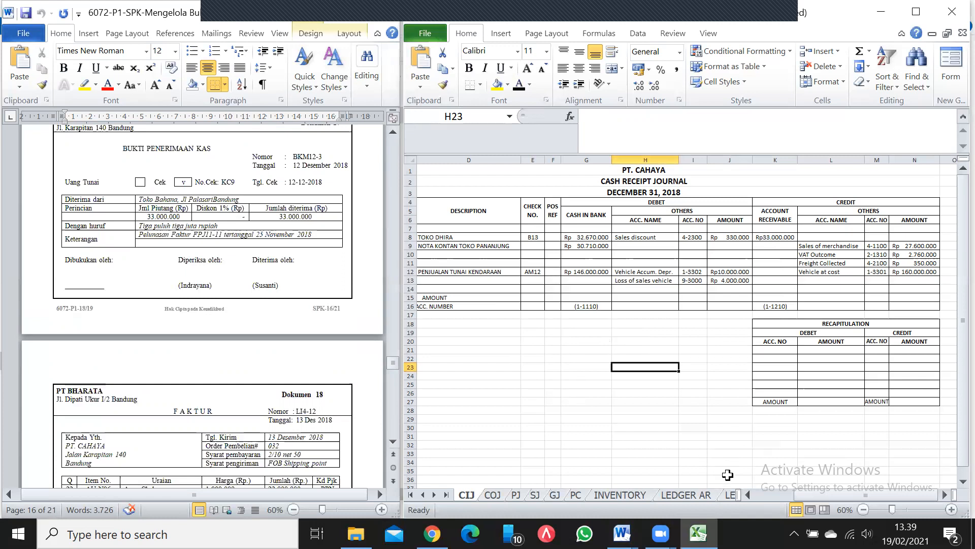
pyautogui.click(749, 495)
pyautogui.click(748, 495)
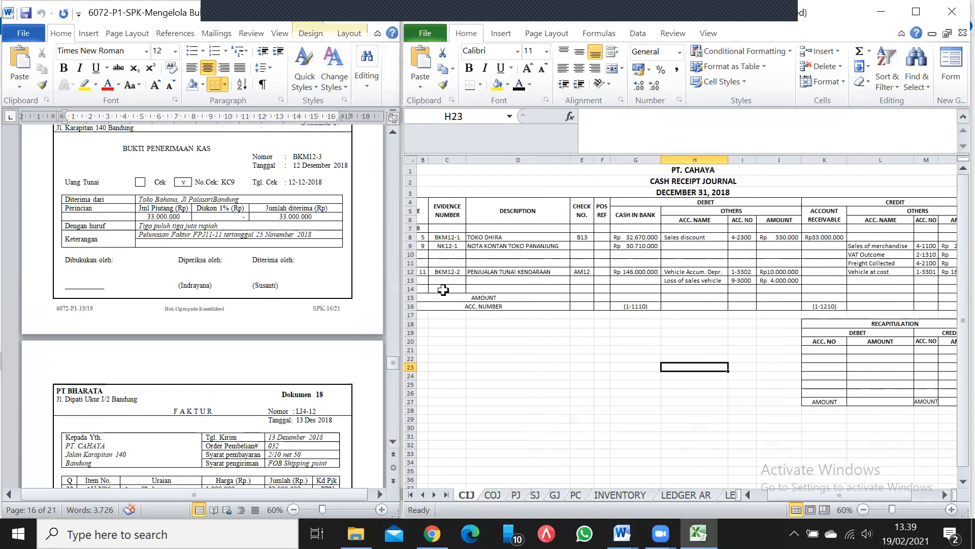
pyautogui.click(422, 288)
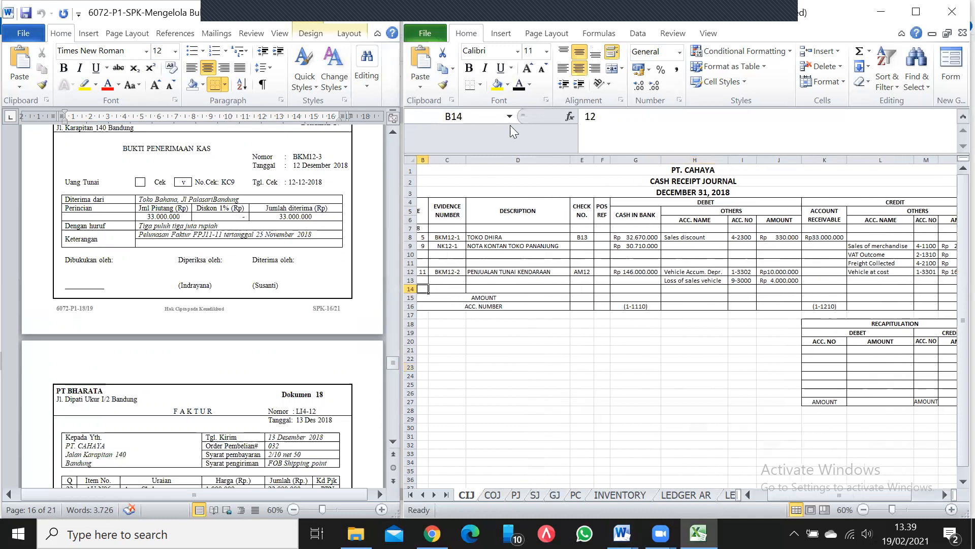
pyautogui.click(519, 87)
pyautogui.press('Right')
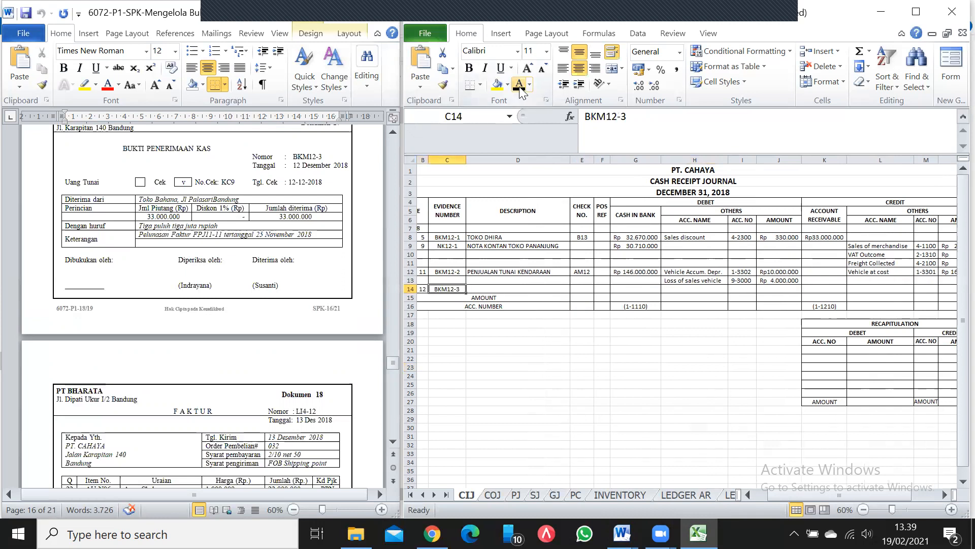
pyautogui.press('Right')
pyautogui.click(519, 87)
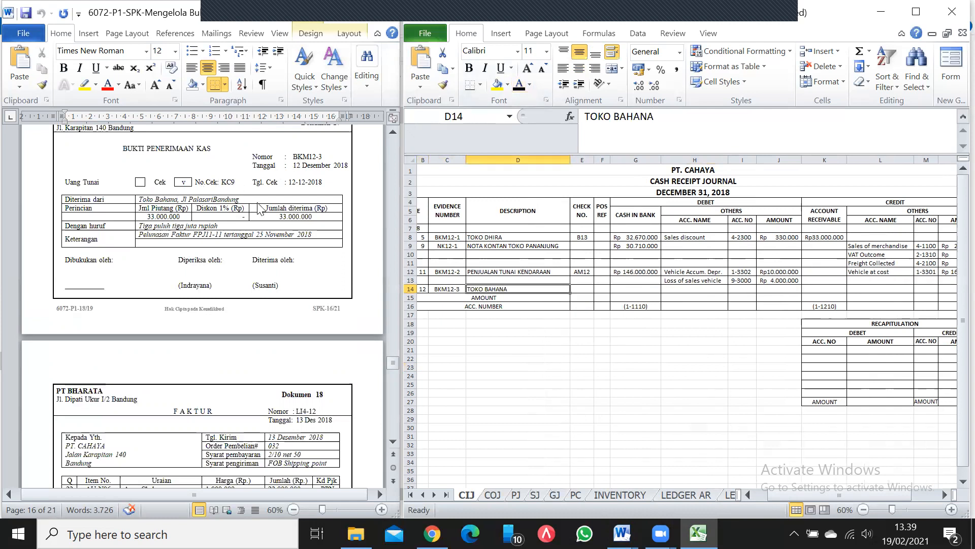
# Apply black font to row 14's check number, cash in bank and account receivable cells E14, G14 and K14.
pyautogui.press('Right')
pyautogui.click(519, 84)
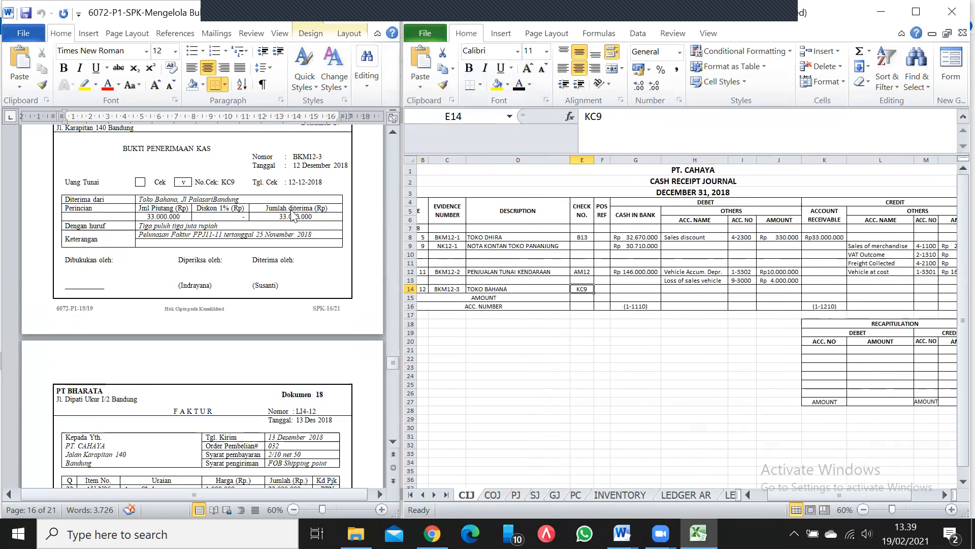
pyautogui.press('Right')
pyautogui.press('Right')
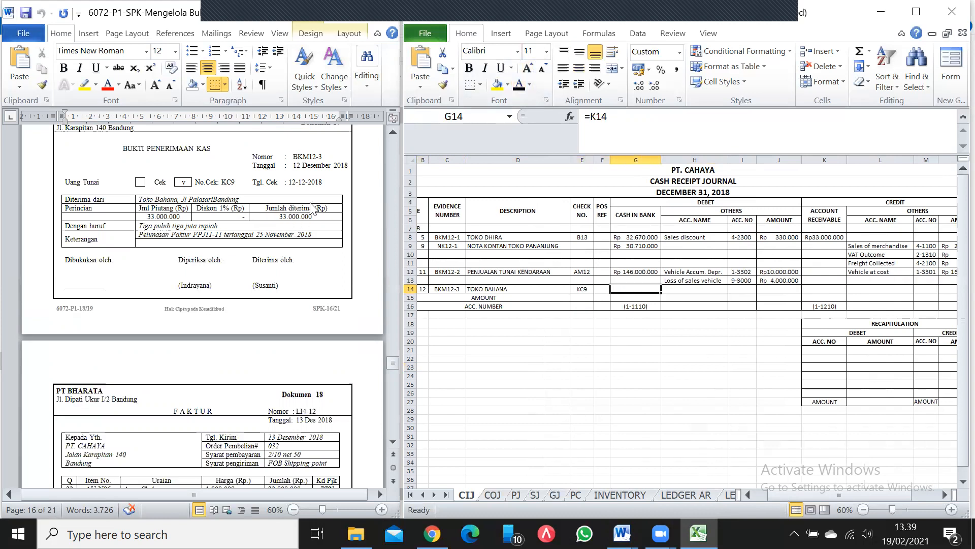
pyautogui.click(520, 92)
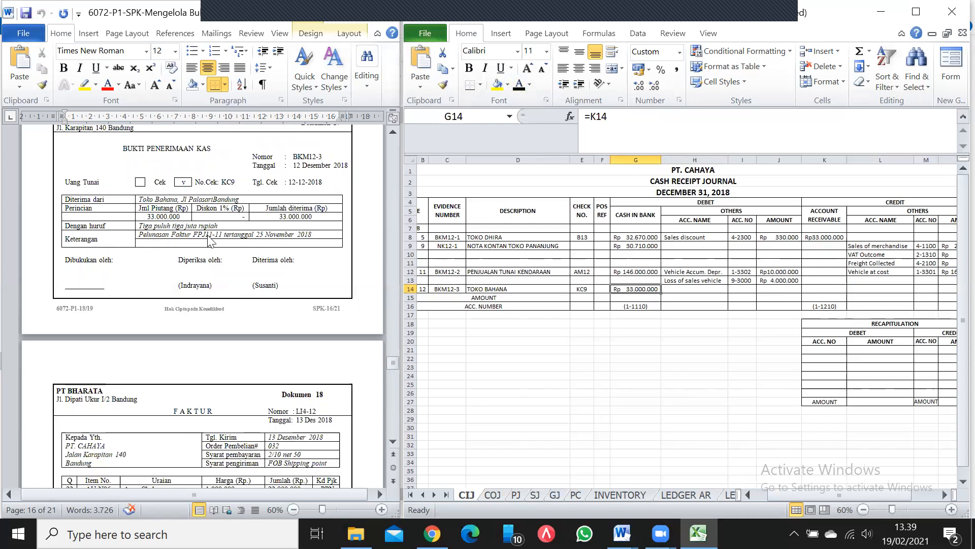
pyautogui.click(824, 288)
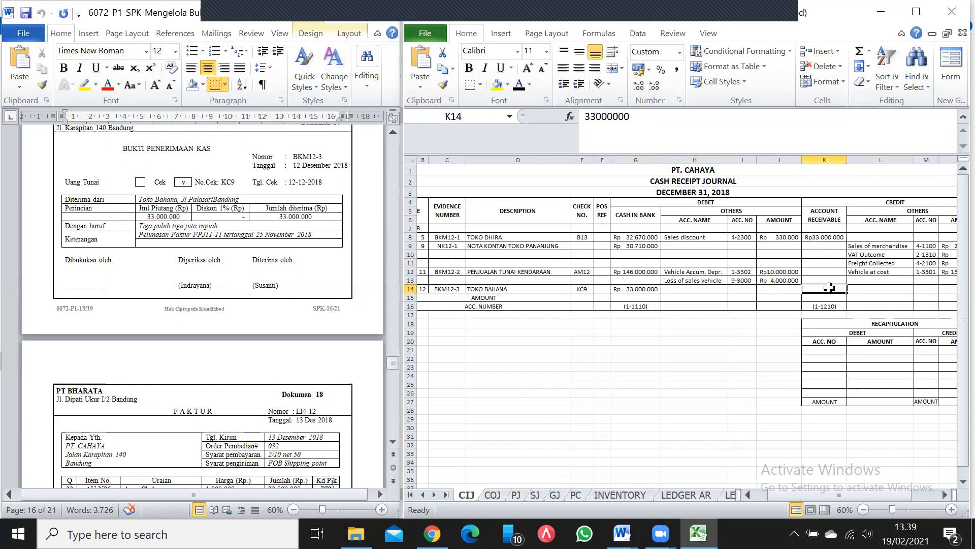
pyautogui.click(520, 85)
# Bring up the PT Bharata invoice (Dokumen 18) and apply black font to its purchases journal date, invoice number and description in B9, C9 and D9.
pyautogui.scroll(-10, 393, 441)
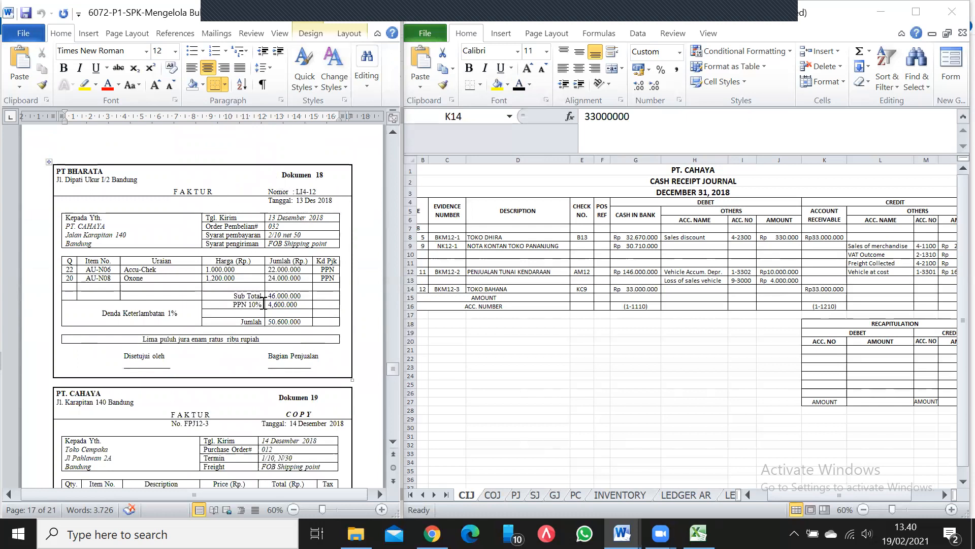
pyautogui.click(516, 494)
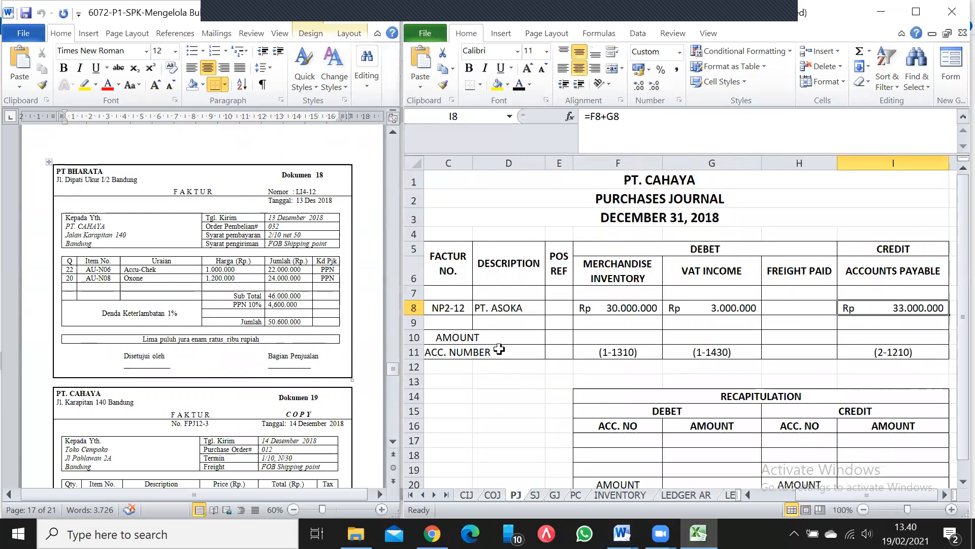
pyautogui.moveTo(816, 494); pyautogui.dragTo(776, 494)
pyautogui.click(465, 321)
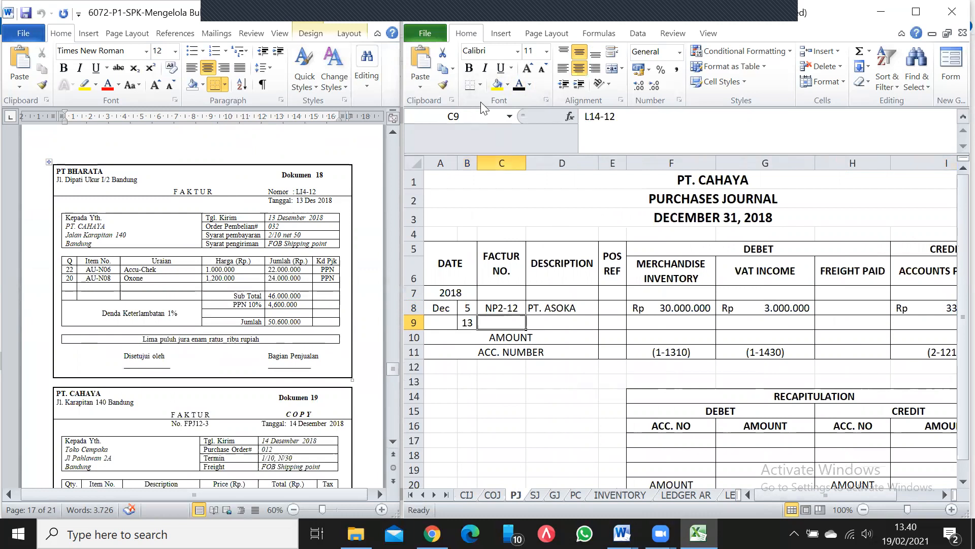
pyautogui.click(518, 86)
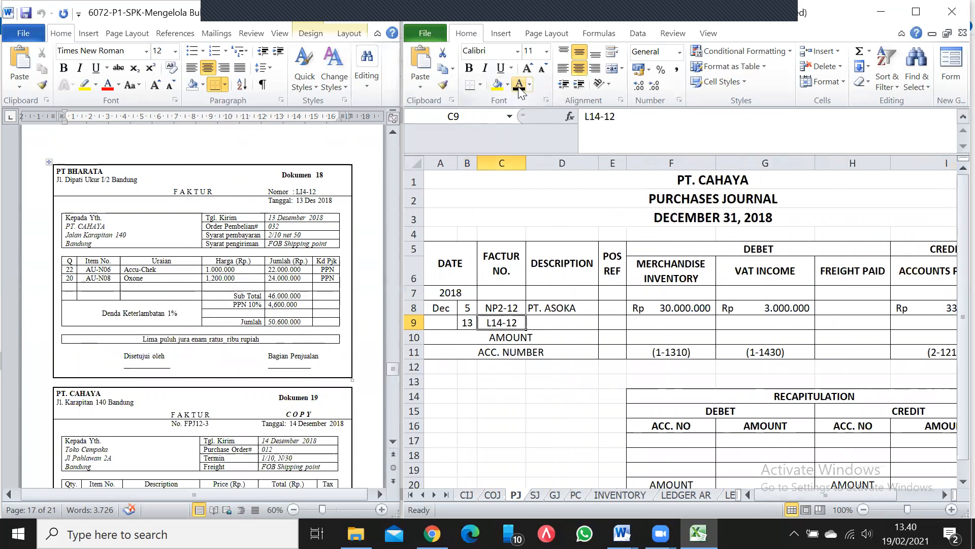
pyautogui.press('Right')
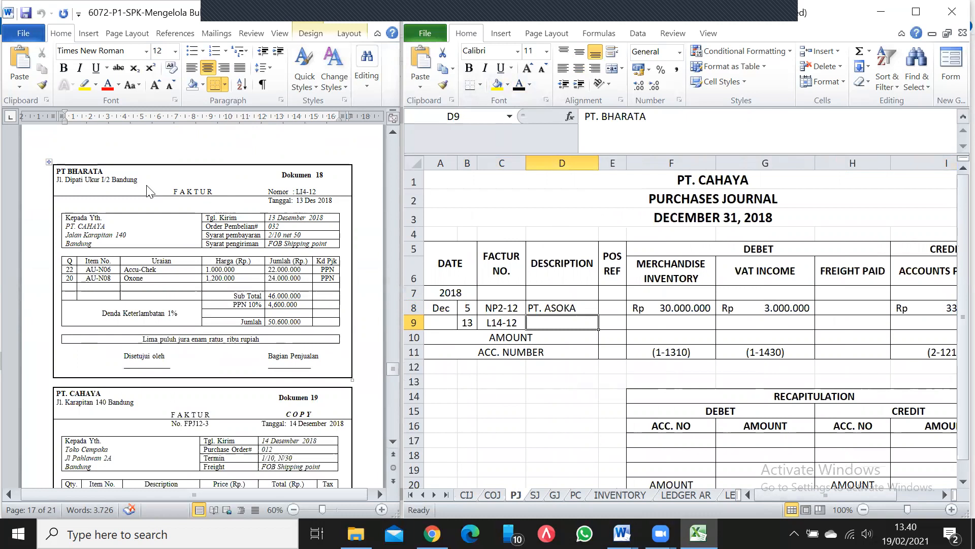
pyautogui.click(518, 86)
# Apply black font to row 9's merchandise inventory, VAT income and accounts payable amounts in F9, G9 and I9.
pyautogui.click(633, 324)
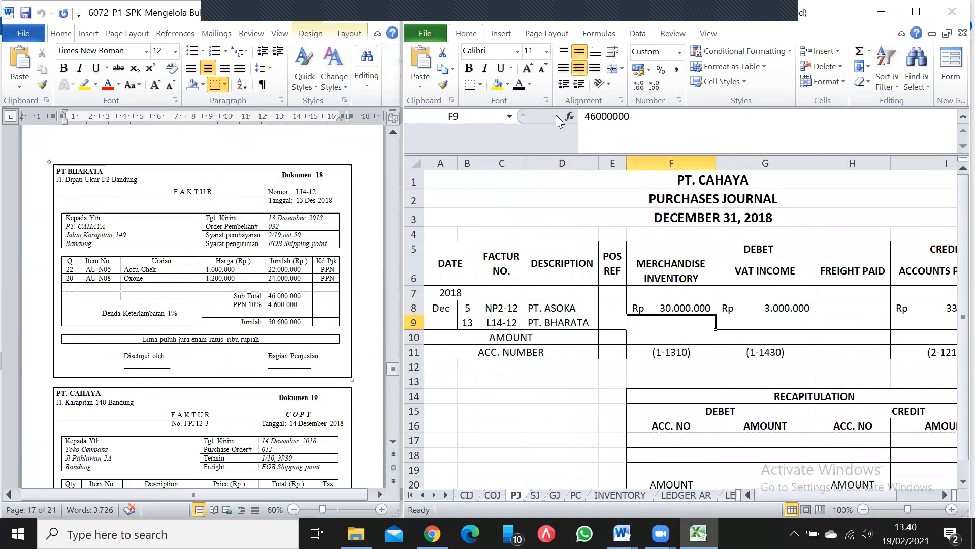
pyautogui.click(517, 87)
pyautogui.press('Right')
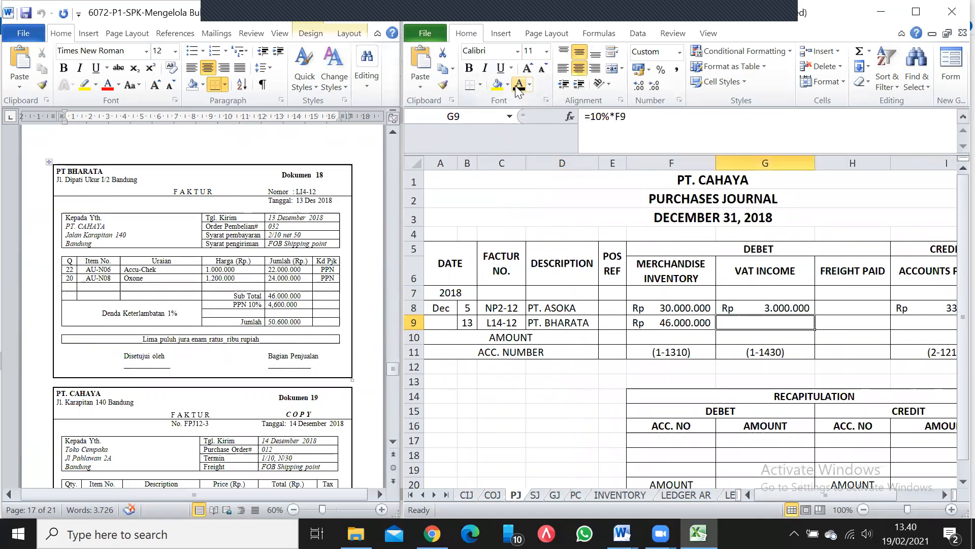
pyautogui.click(517, 87)
pyautogui.press('Right')
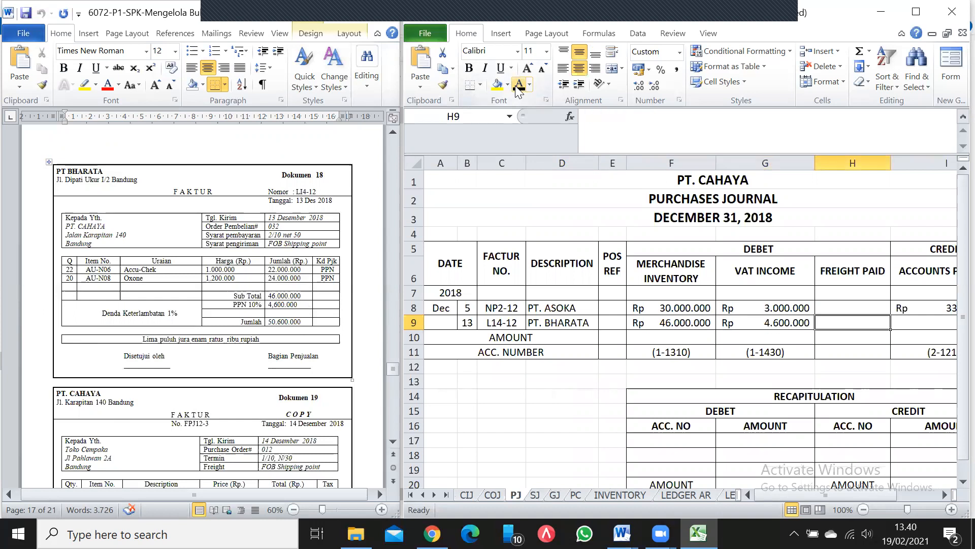
pyautogui.press('Right')
pyautogui.click(517, 87)
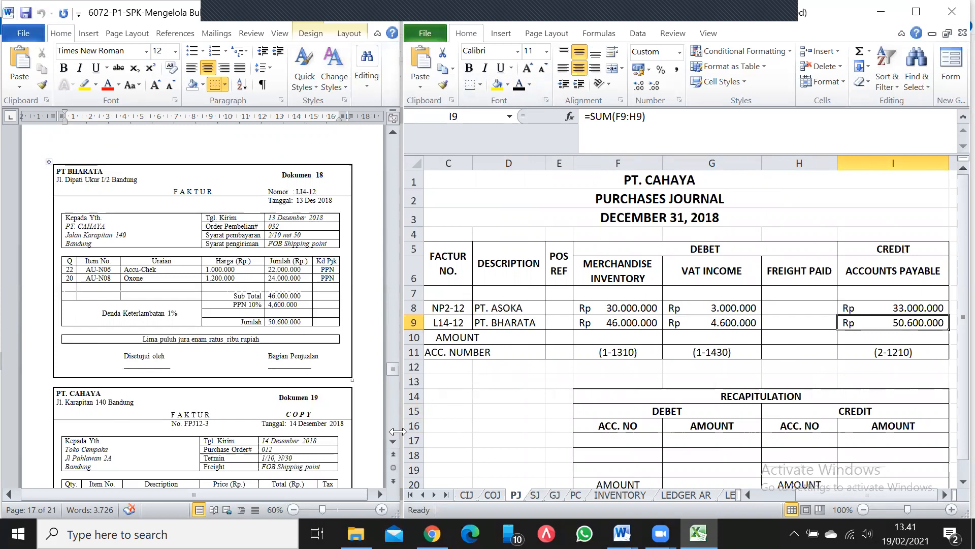
# Bring up sales invoice FPJ12-3 and apply black font to its date, invoice number and description in B10, C10 and D10 of the sales journal.
pyautogui.moveTo(392, 441); pyautogui.dragTo(391, 440)
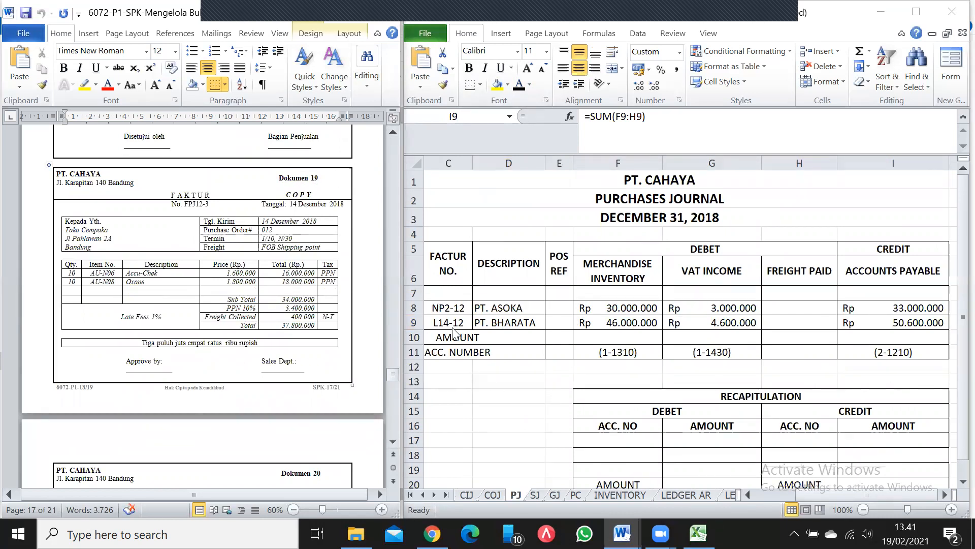
pyautogui.click(537, 495)
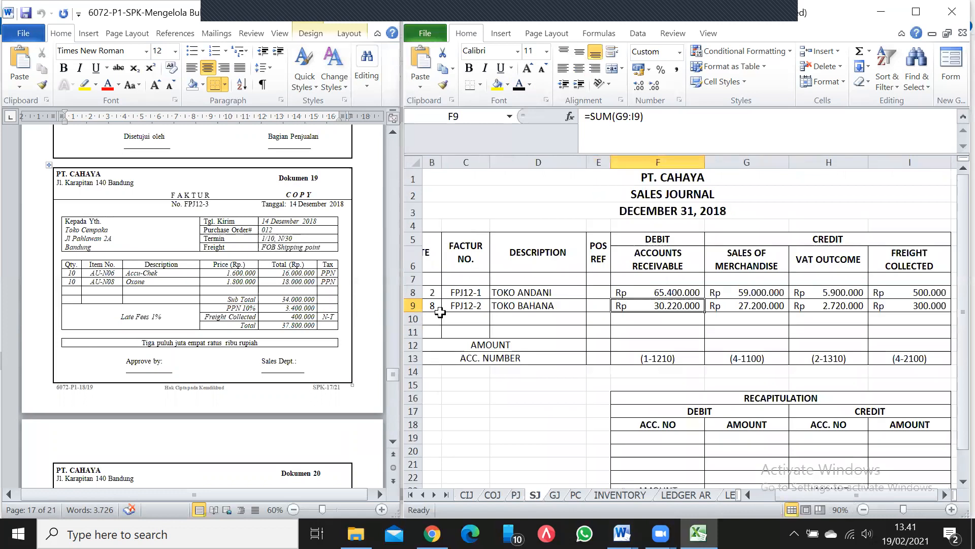
pyautogui.click(431, 319)
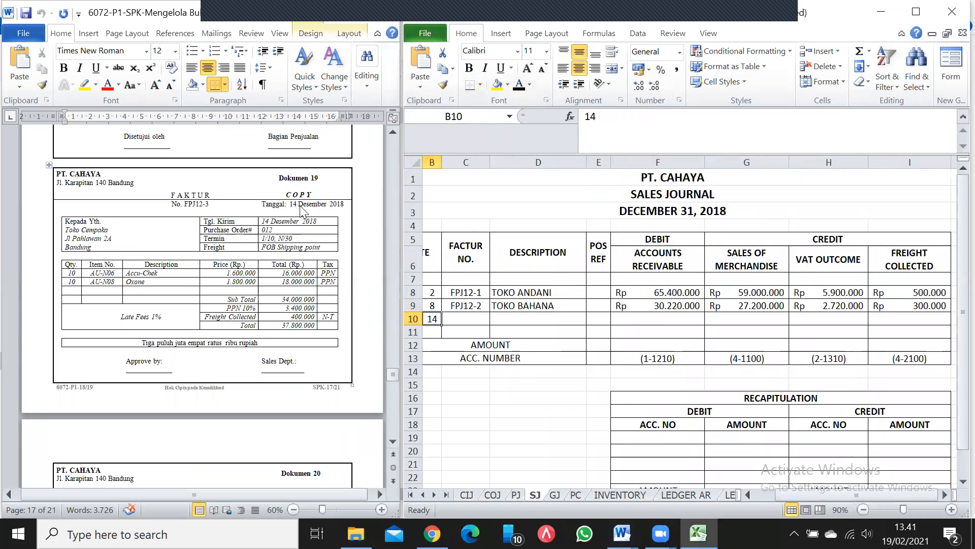
pyautogui.press('Right')
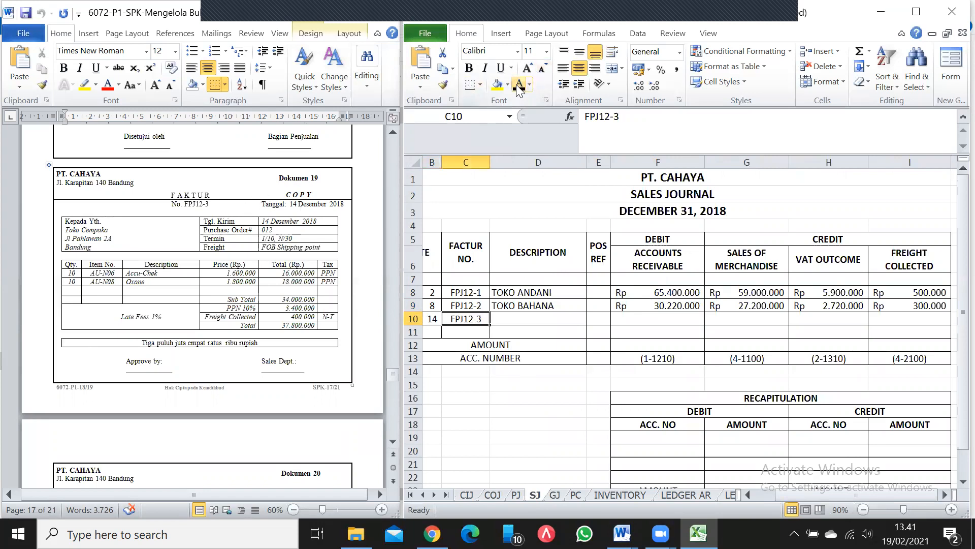
pyautogui.press('Right')
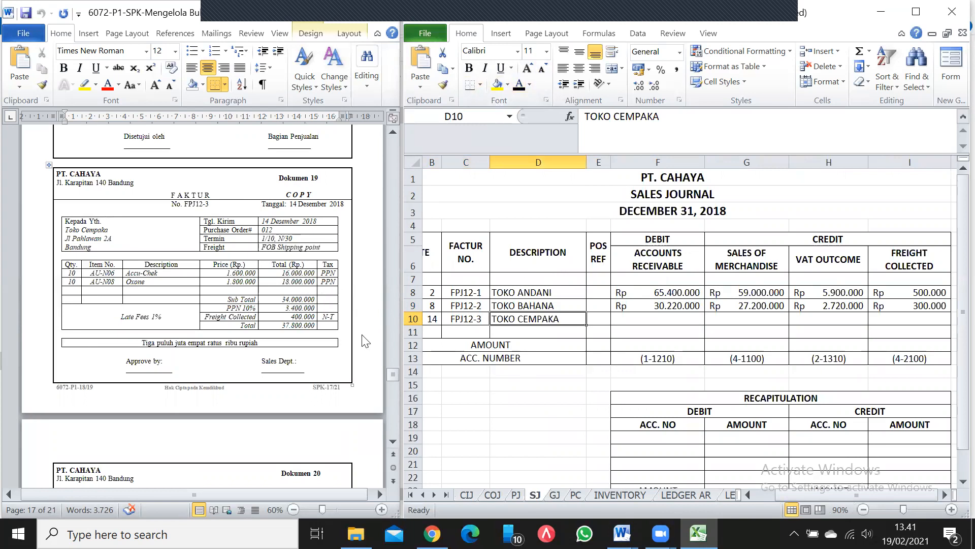
# Apply black font to row 10's sales, VAT outcome, freight collected and accounts receivable amounts in G10, H10, I10 and F10.
pyautogui.click(752, 320)
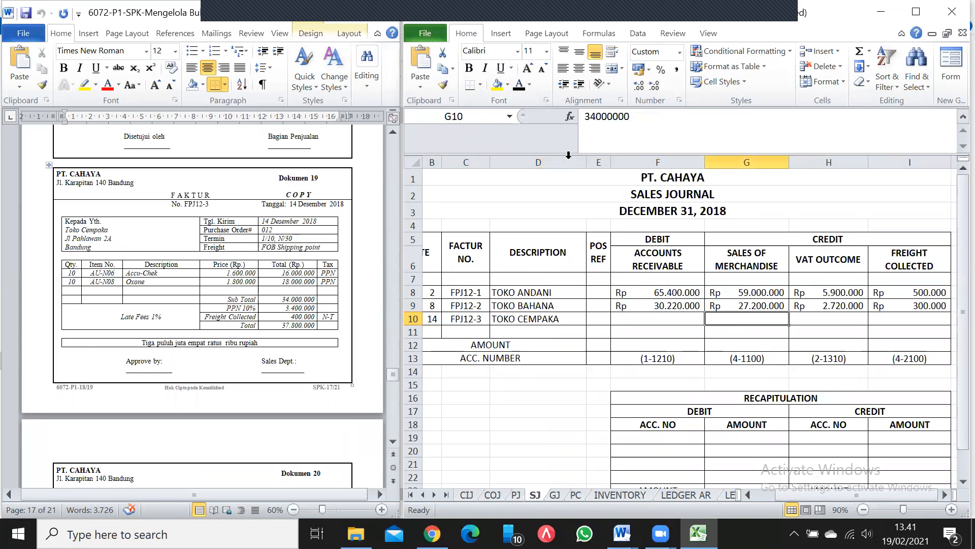
pyautogui.click(518, 86)
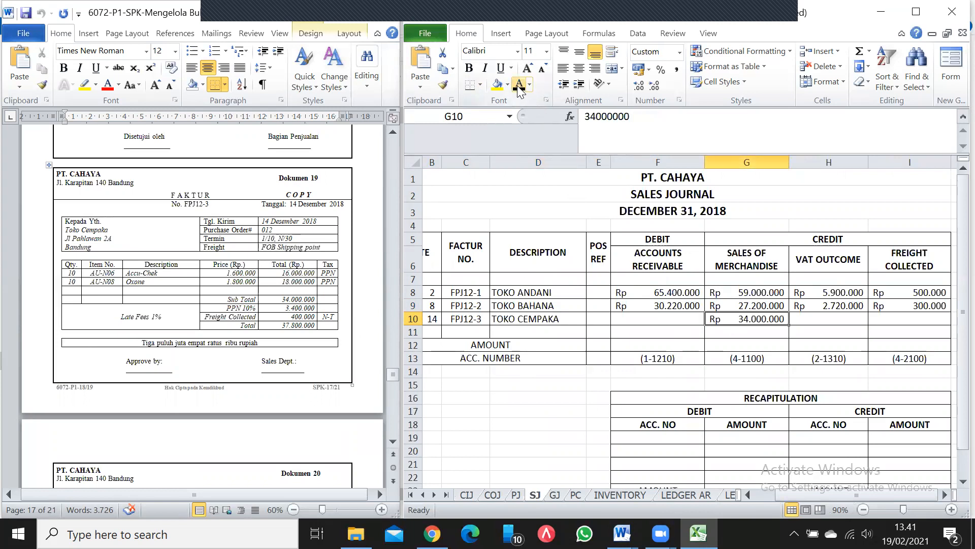
pyautogui.press('Right')
pyautogui.click(518, 88)
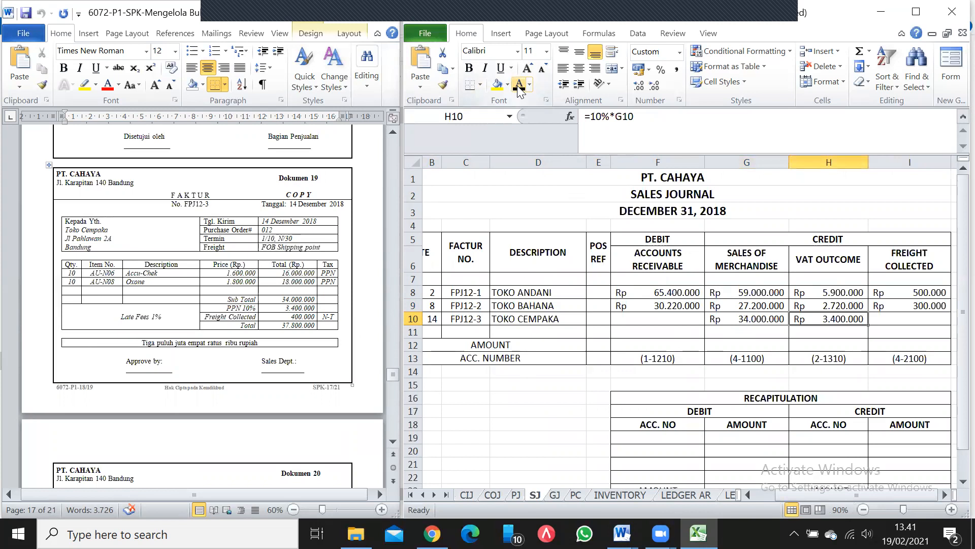
pyautogui.press('Right')
pyautogui.click(518, 88)
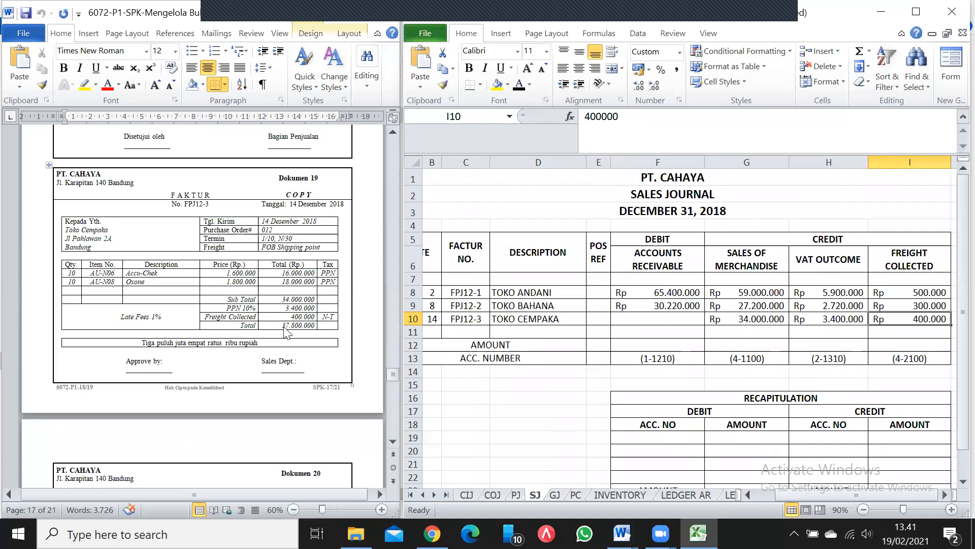
pyautogui.click(623, 316)
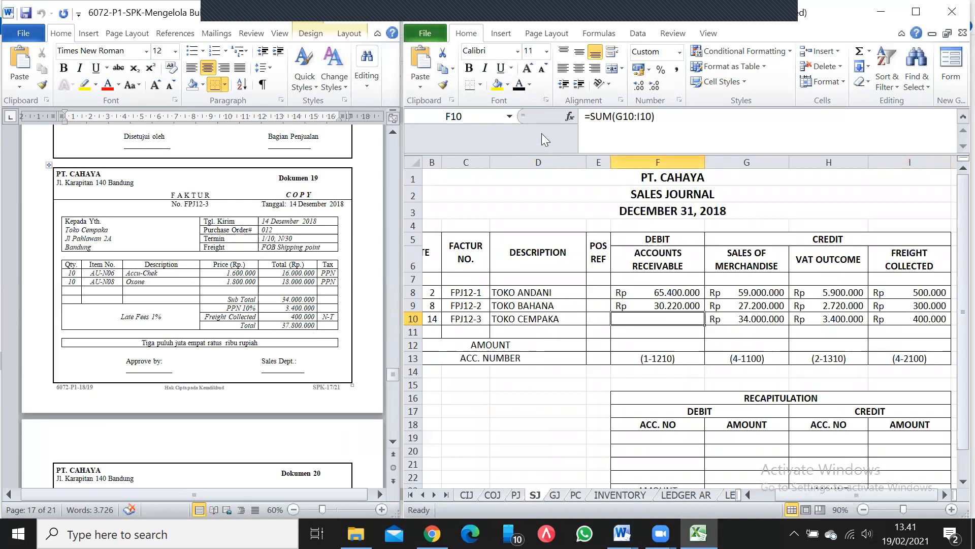
pyautogui.click(518, 88)
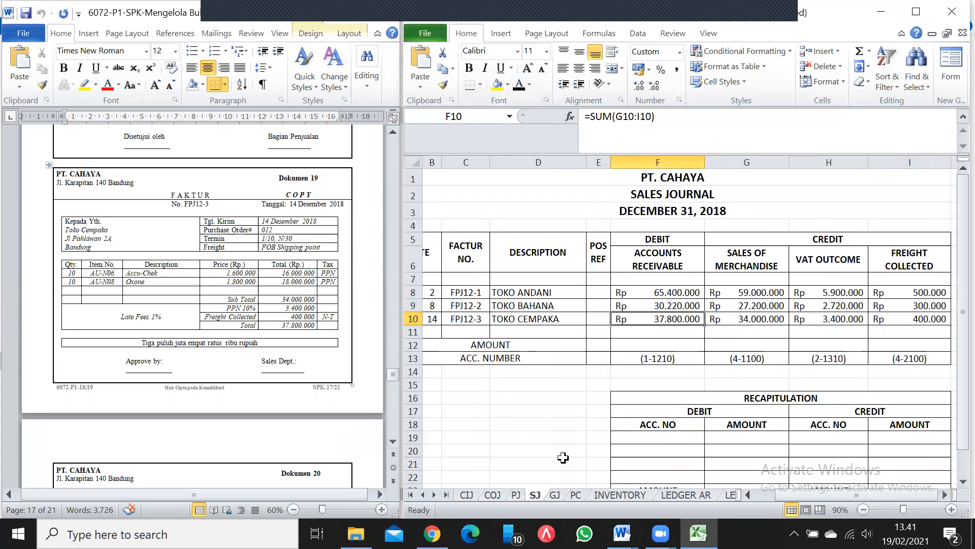
# Consult the Toko Cempaka rows on both inventory cards and apply black font to FPJ12-3's general journal date and invoice number in B21 and C21.
pyautogui.click(594, 498)
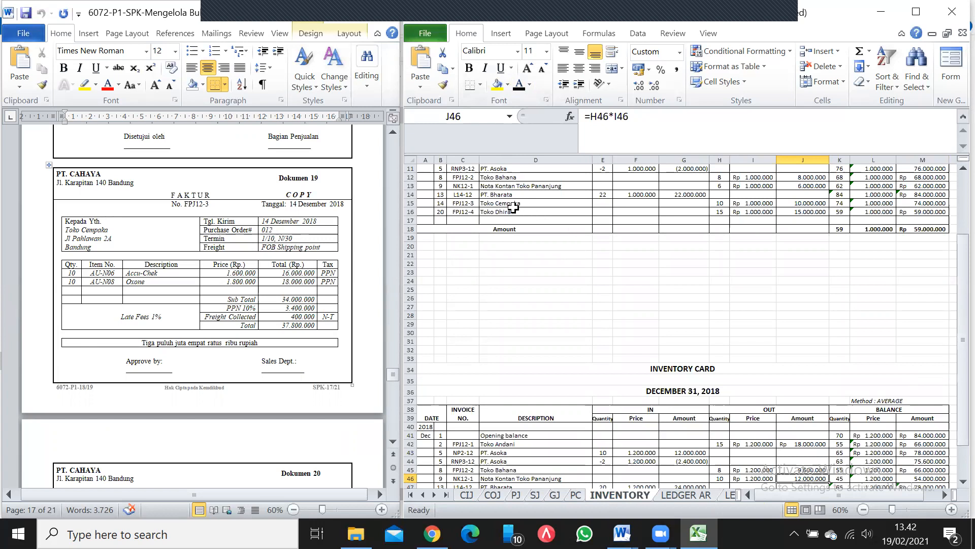
pyautogui.click(442, 204)
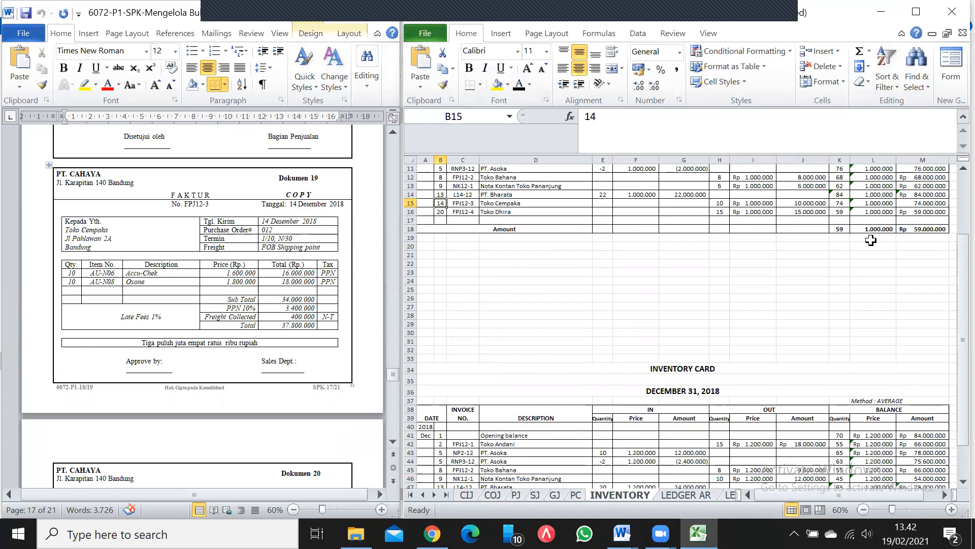
pyautogui.moveTo(961, 336); pyautogui.dragTo(952, 362)
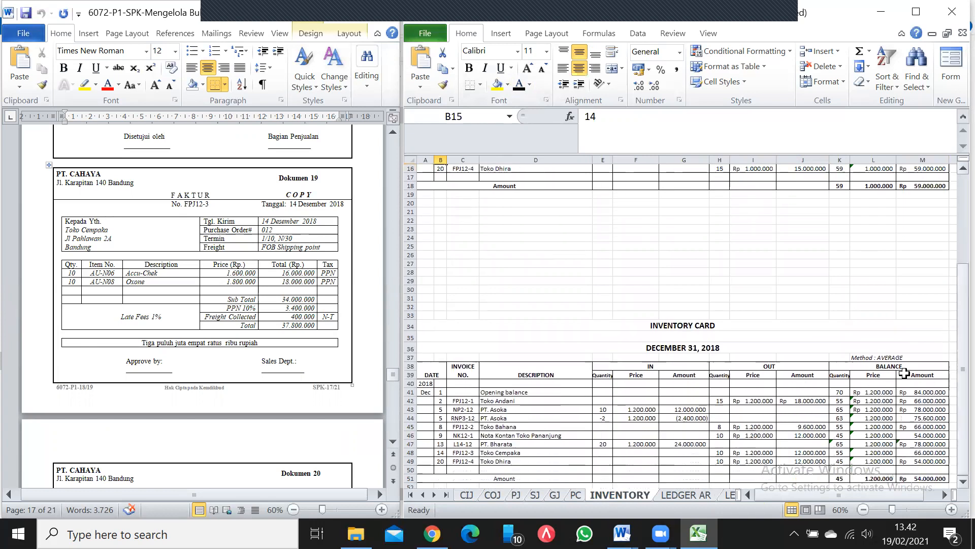
pyautogui.click(440, 452)
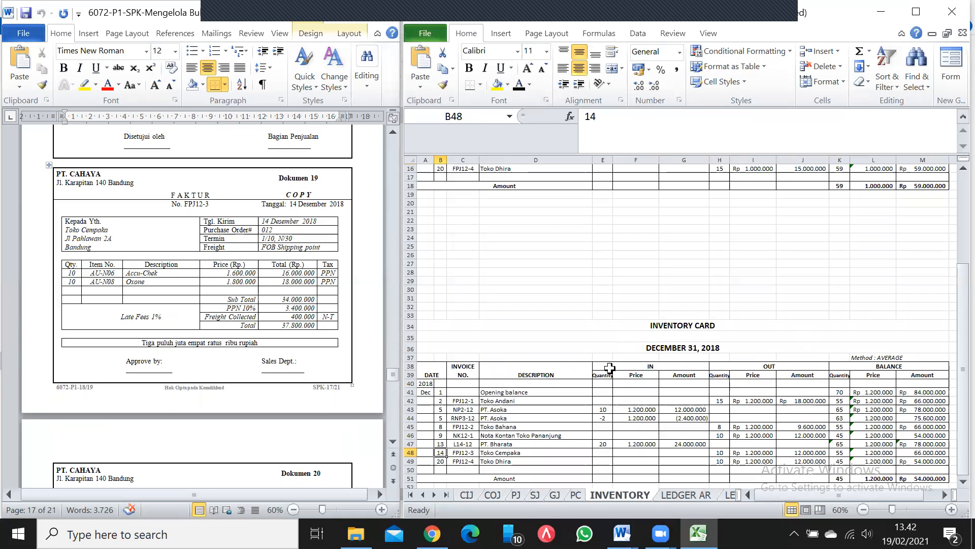
pyautogui.click(556, 495)
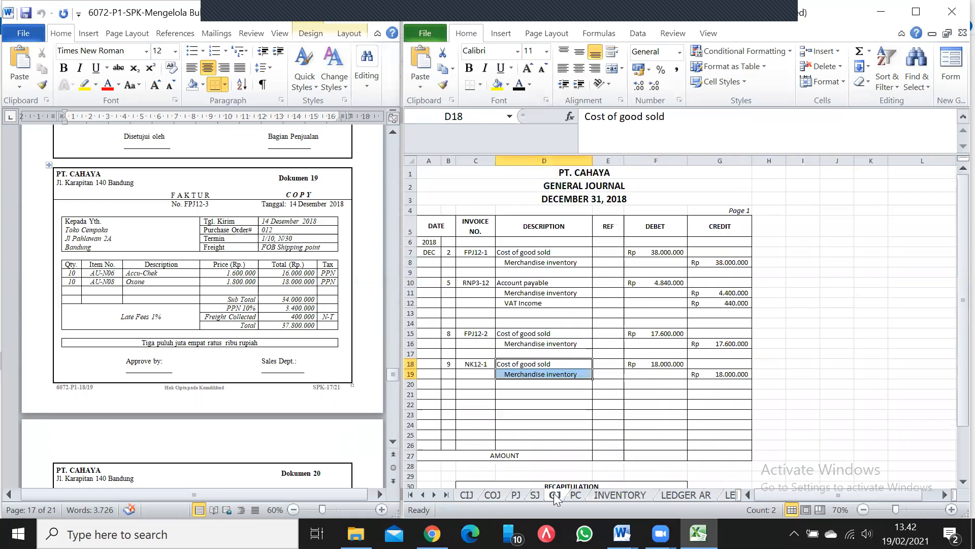
pyautogui.click(449, 394)
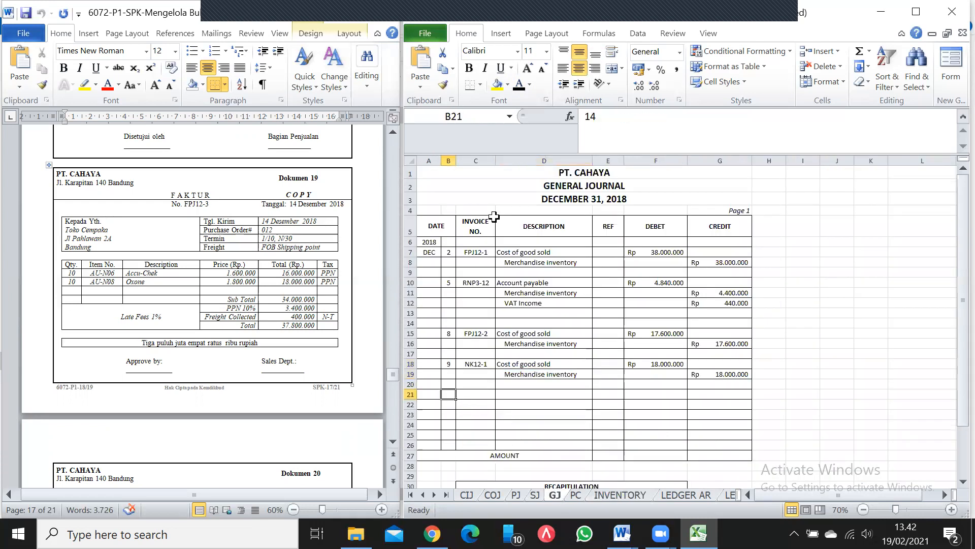
pyautogui.press('Tab')
pyautogui.write('FPJ12-3')
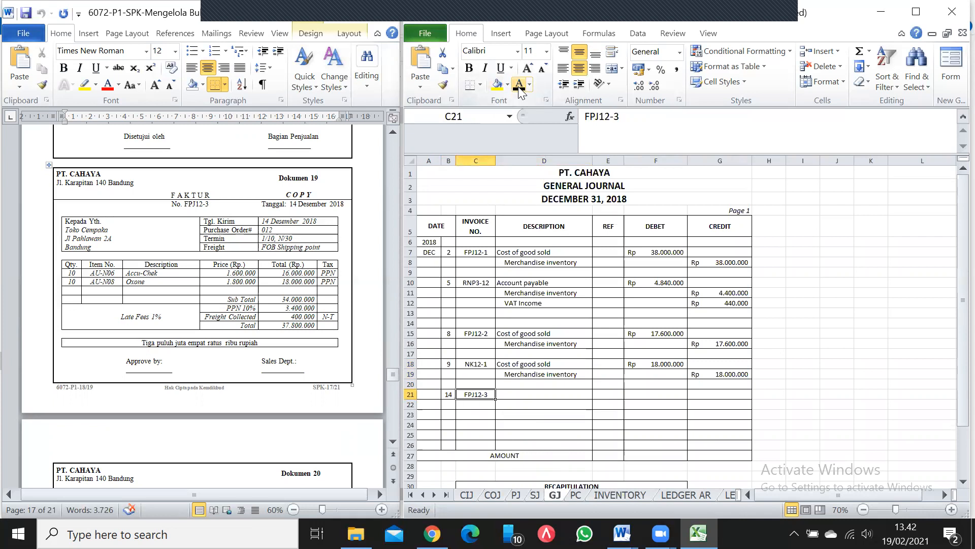
# Apply black font to the cost of good sold and merchandise inventory descriptions in D21:D22 and their amounts in F21 and G22.
pyautogui.press('Tab')
pyautogui.hotkey('shift', 'Down')
pyautogui.click(519, 88)
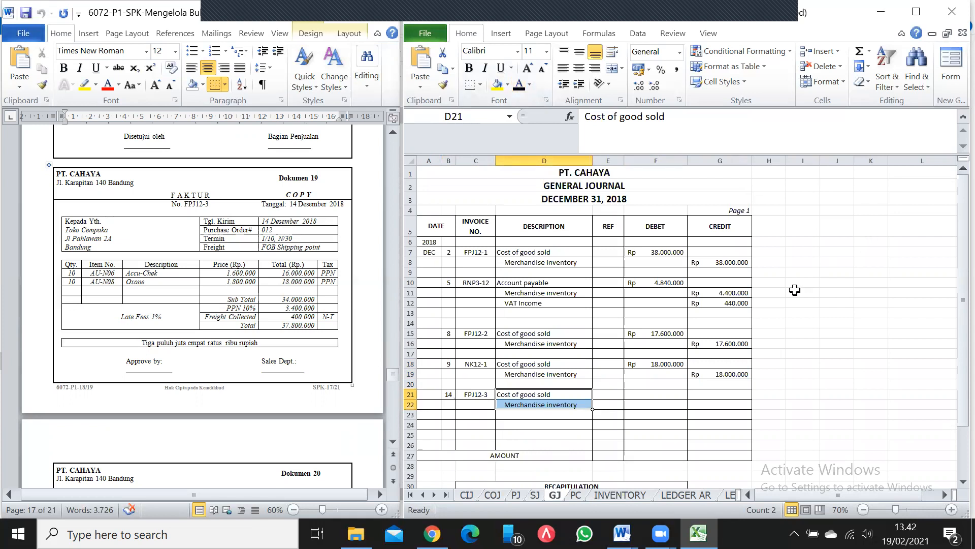
pyautogui.click(665, 393)
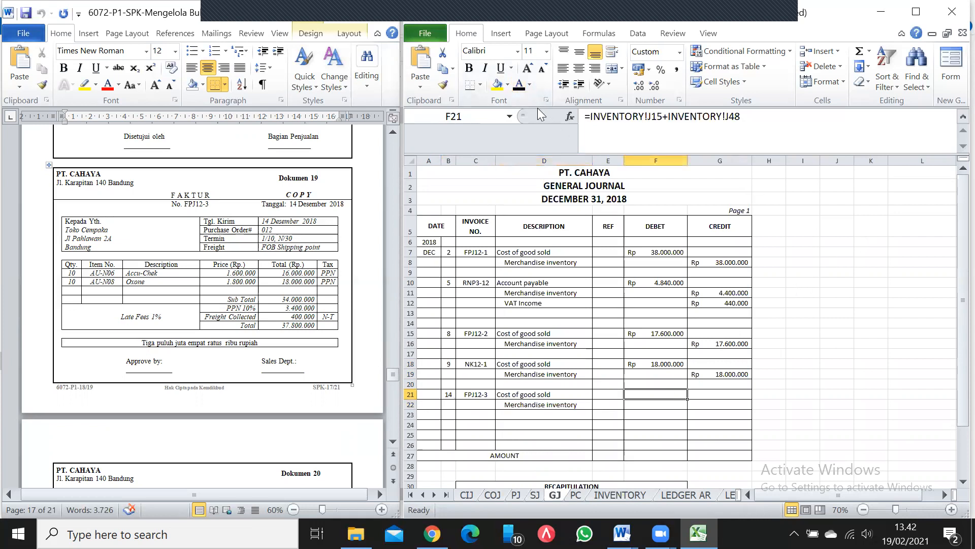
pyautogui.click(519, 89)
pyautogui.press('Down')
pyautogui.press('Right')
pyautogui.click(519, 90)
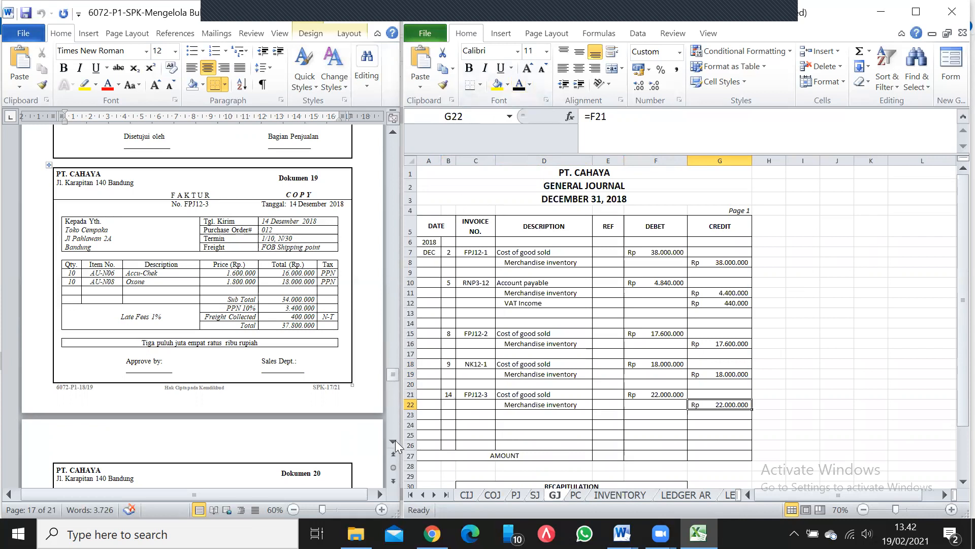
# Bring up petty cash voucher VKK12-6 and apply black font to its date, evidence number and description in B13, C13 and D13 of the petty cash journal.
pyautogui.moveTo(395, 440); pyautogui.dragTo(395, 440)
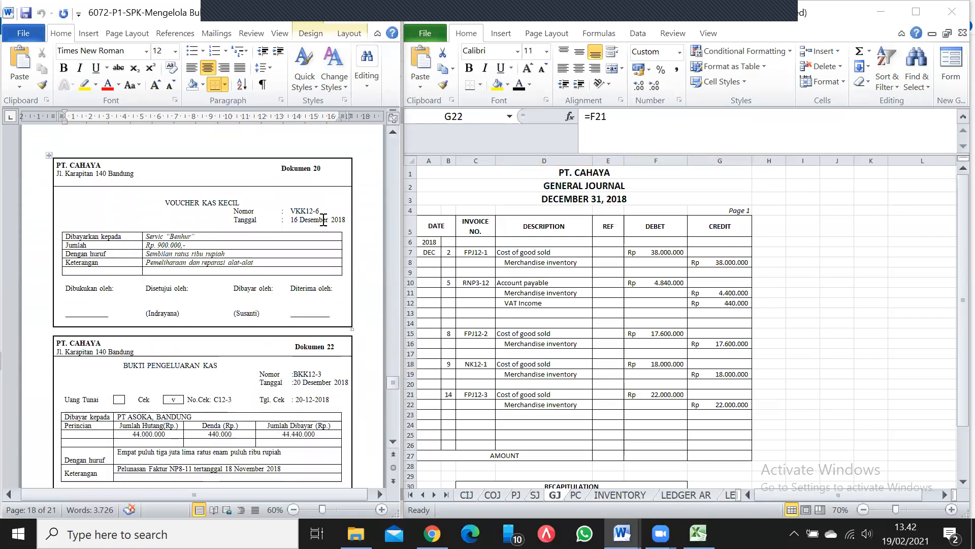
pyautogui.click(576, 491)
pyautogui.click(576, 492)
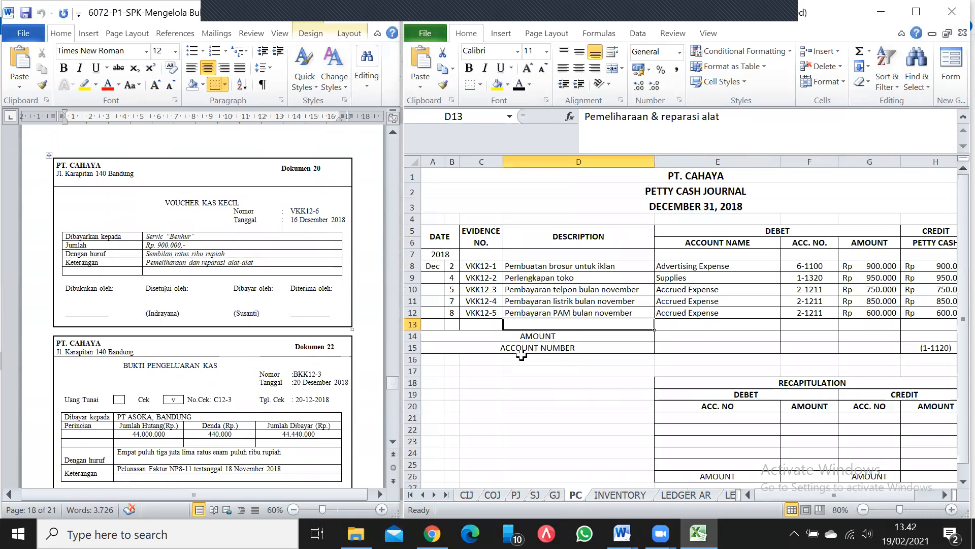
pyautogui.click(451, 324)
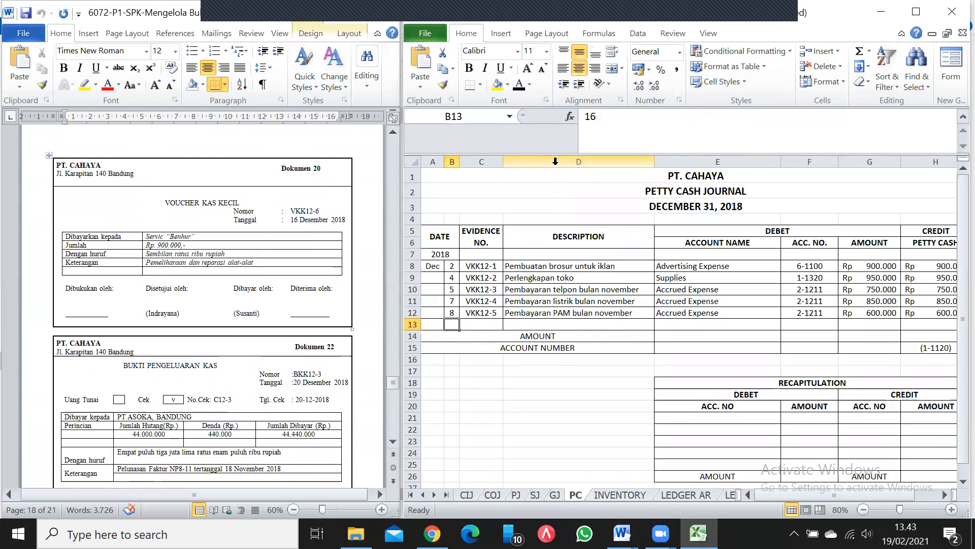
pyautogui.click(519, 86)
pyautogui.press('Right')
pyautogui.click(519, 85)
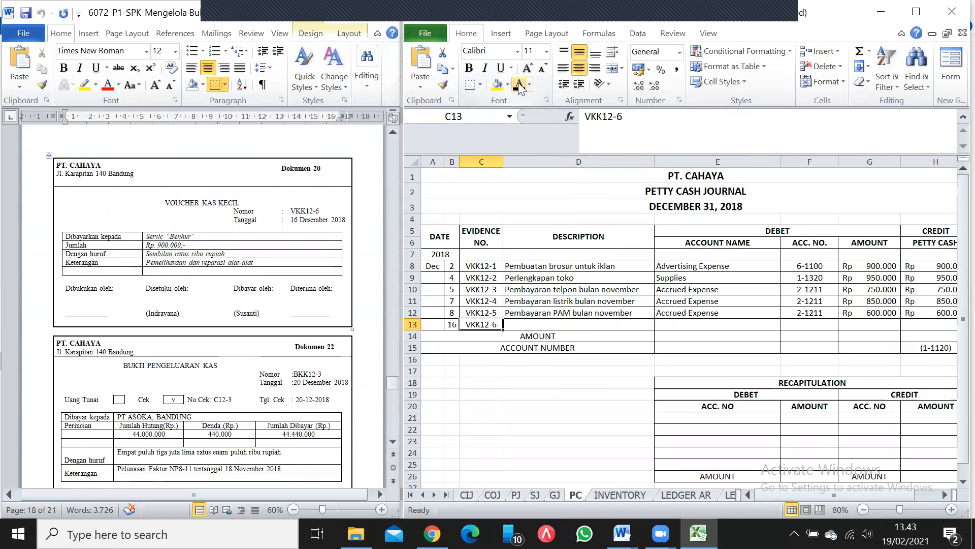
pyautogui.press('Right')
pyautogui.click(519, 85)
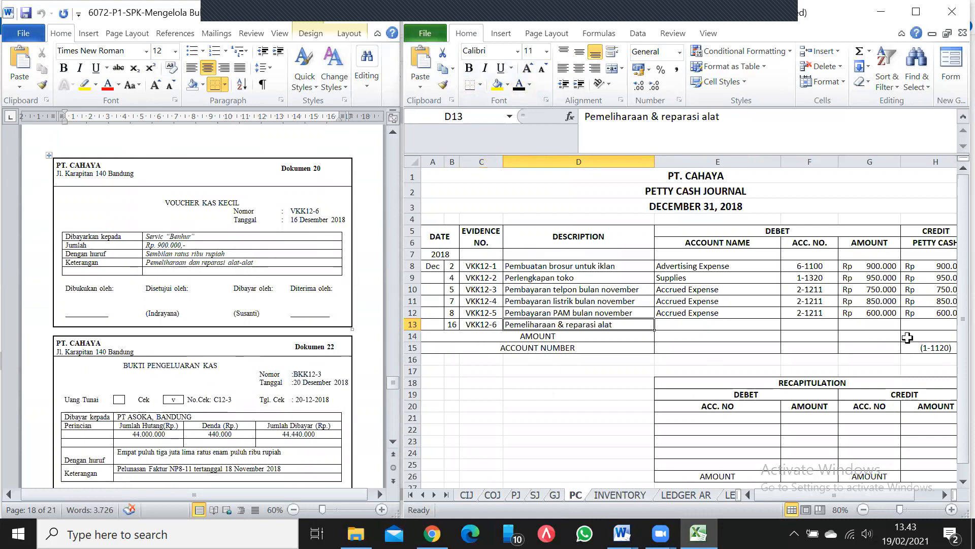
# Consult the chart of accounts and apply black font to VKK12-6's petty cash credit in H13 and its account name, number and debit amount in E13:G13.
pyautogui.click(917, 325)
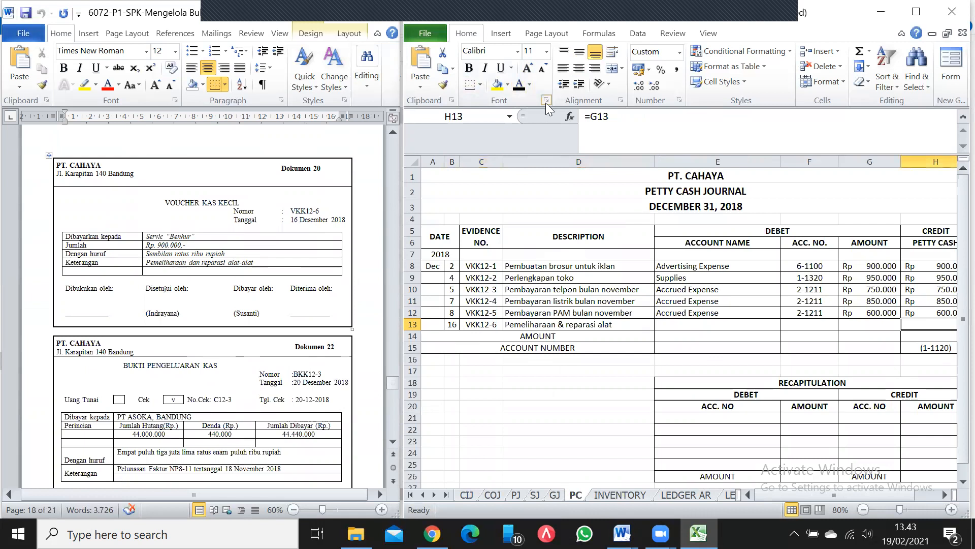
pyautogui.click(519, 84)
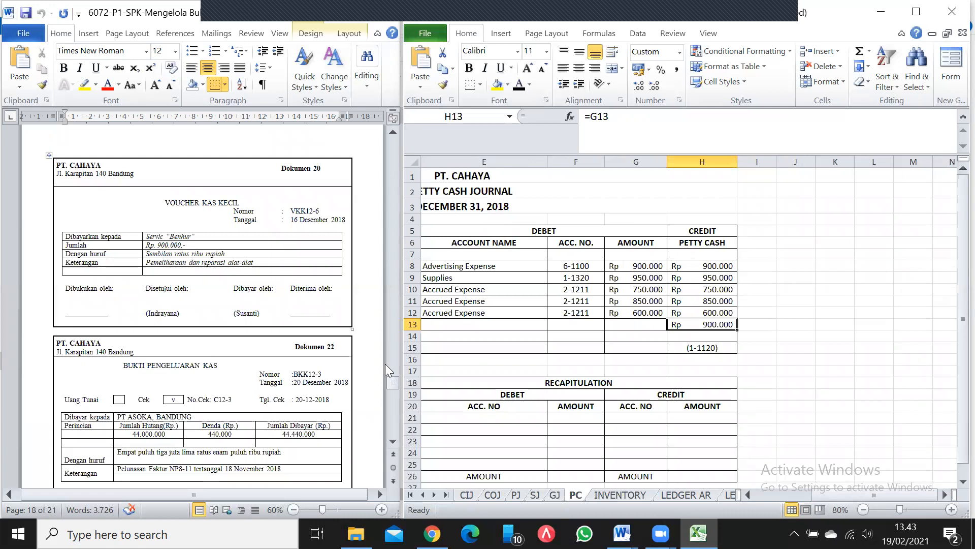
pyautogui.moveTo(392, 382); pyautogui.dragTo(395, 201)
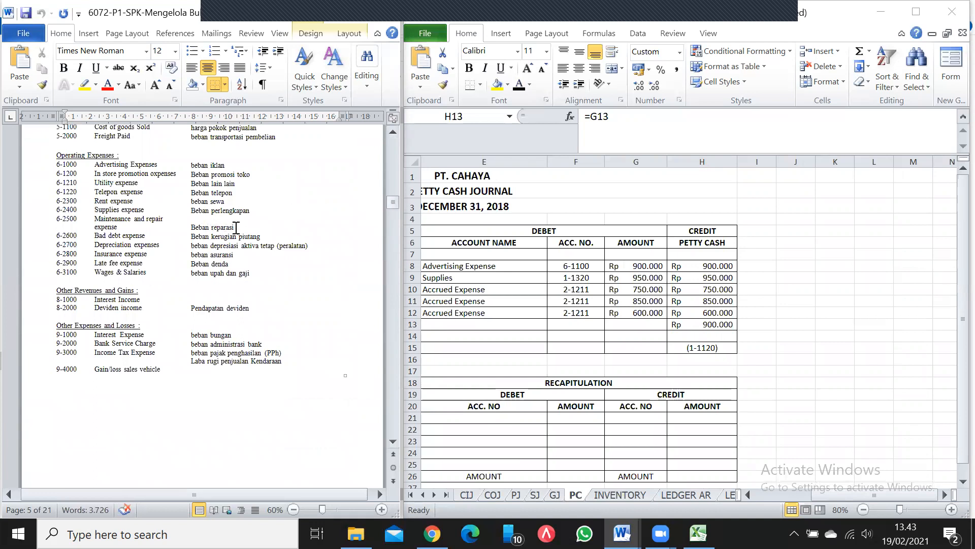
pyautogui.doubleClick(485, 323)
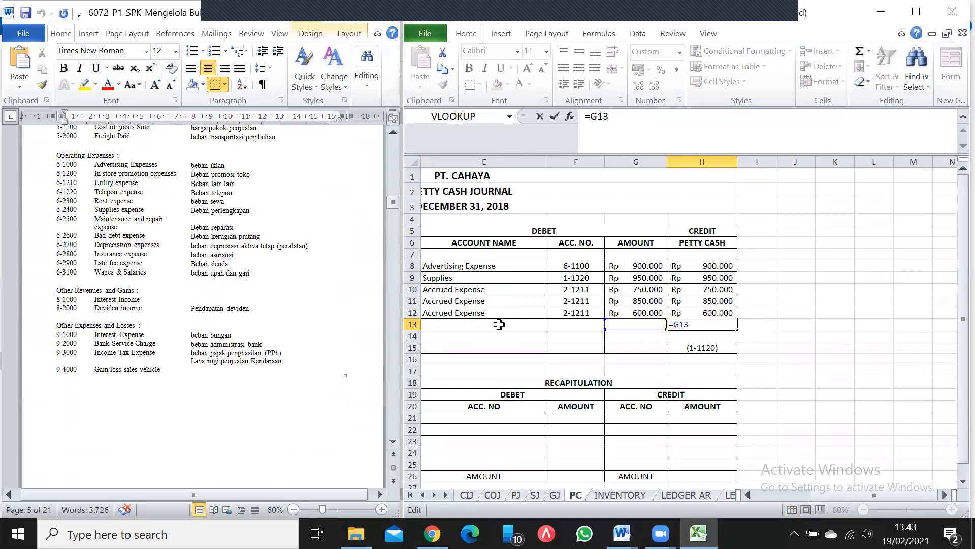
pyautogui.press('Return')
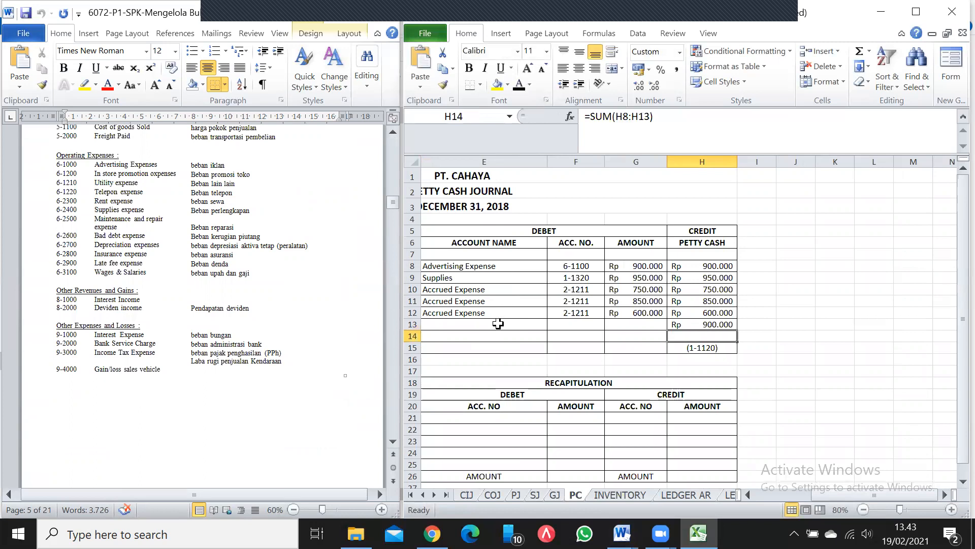
pyautogui.click(498, 323)
pyautogui.click(513, 83)
pyautogui.press('Tab')
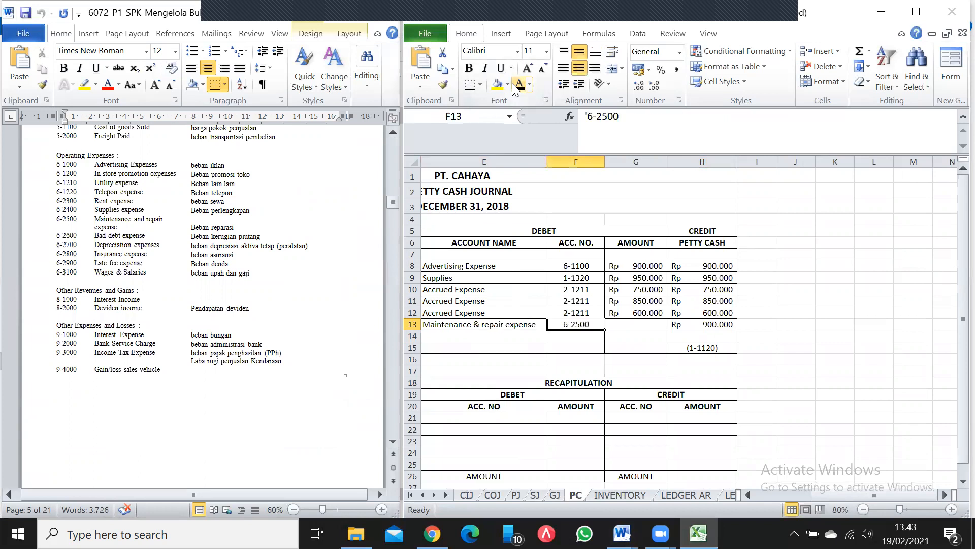
pyautogui.press('Tab')
pyautogui.click(513, 84)
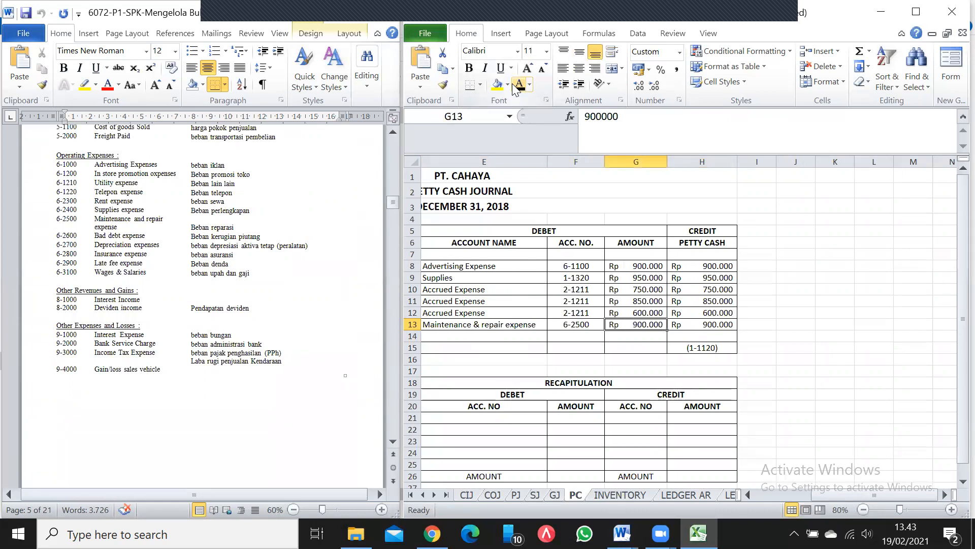
# Bring up cash payment voucher BKK12-3 and apply black font to its date and evidence number in B11 and C11 of the cash disbursement journal.
pyautogui.moveTo(394, 203); pyautogui.dragTo(397, 338)
pyautogui.moveTo(397, 349); pyautogui.dragTo(398, 386)
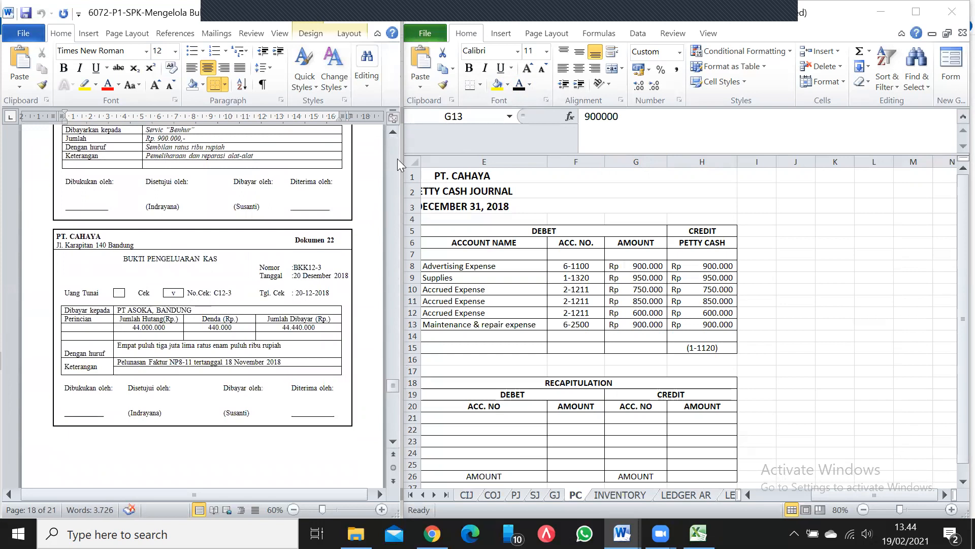
pyautogui.click(394, 133)
pyautogui.click(393, 133)
pyautogui.click(393, 133)
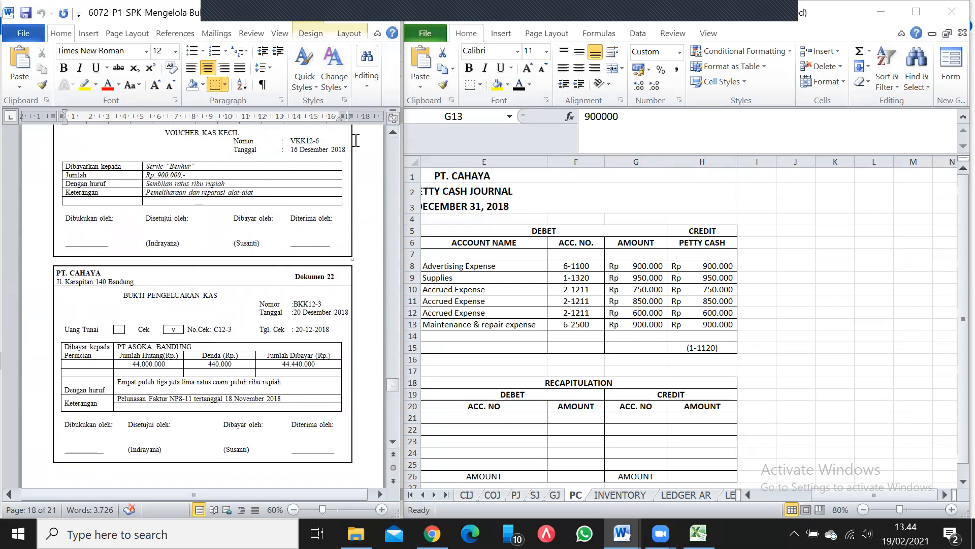
pyautogui.click(393, 133)
pyautogui.click(393, 133)
pyautogui.click(393, 134)
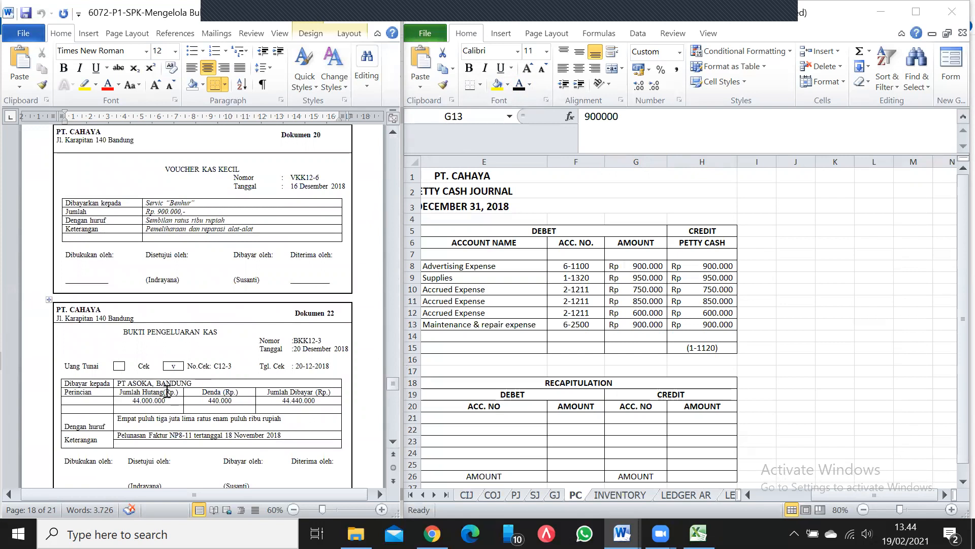
pyautogui.click(492, 495)
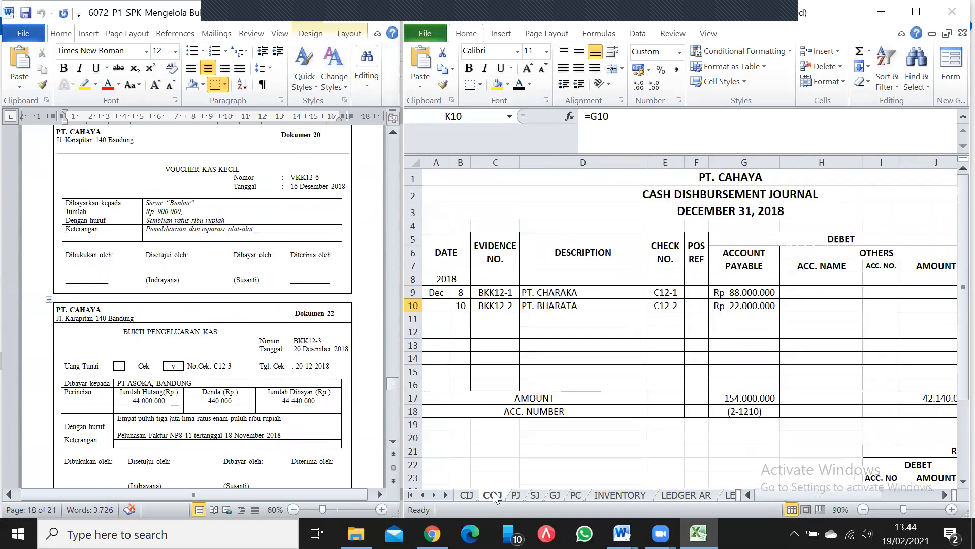
pyautogui.click(461, 319)
pyautogui.write('20')
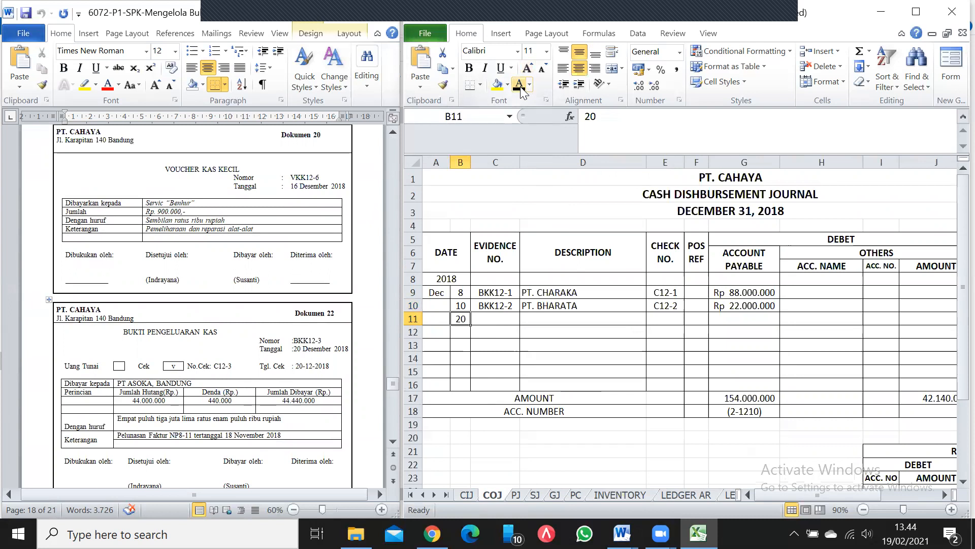
pyautogui.press('Tab')
pyautogui.write('BKK12-3')
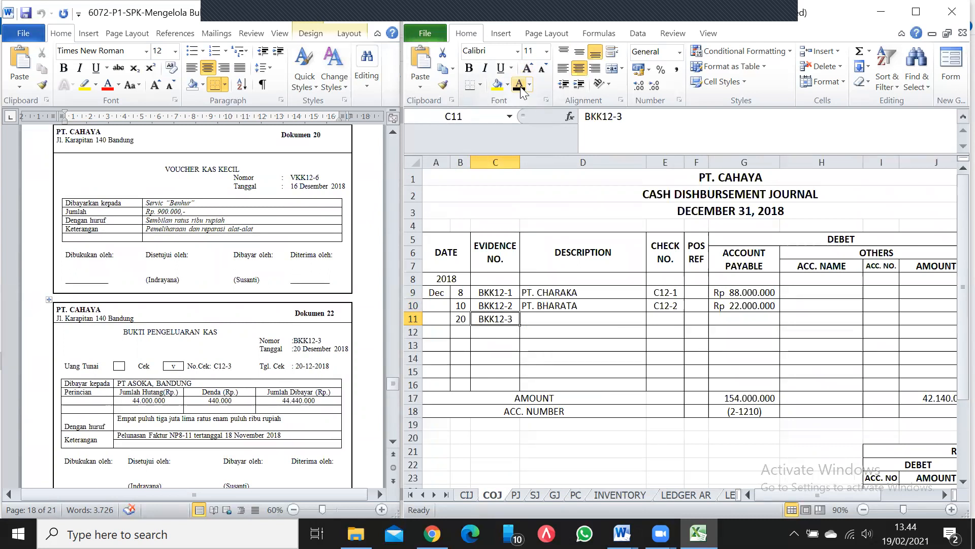
# Apply black font to the PT. ASOKA description in D11 and check number C12-3 in E11.
pyautogui.press('Tab')
pyautogui.write('PT. ASOKA')
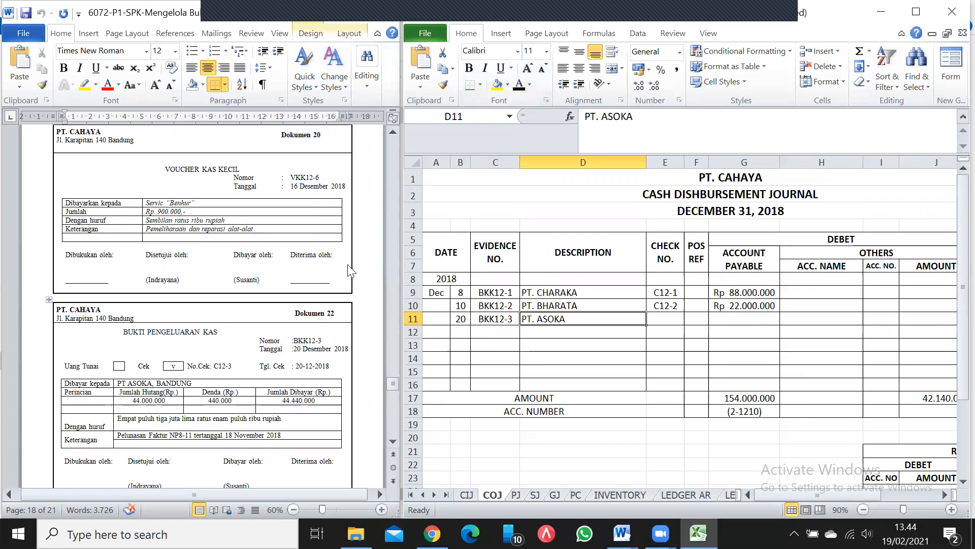
pyautogui.press('Tab')
pyautogui.write('C12-3')
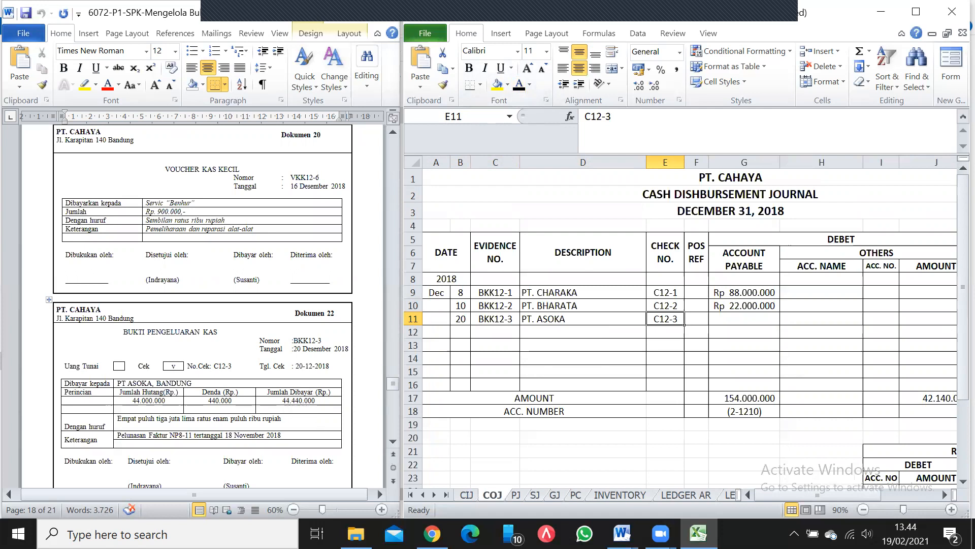
# Apply black font to row 11's cash in bank amount in K11 and account payable amount in G11.
pyautogui.moveTo(800, 493); pyautogui.dragTo(848, 492)
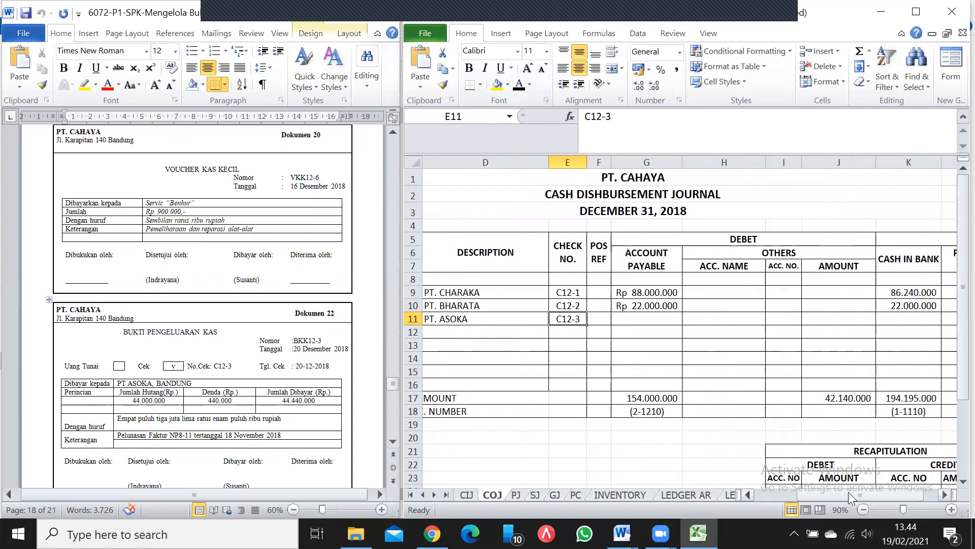
pyautogui.click(906, 320)
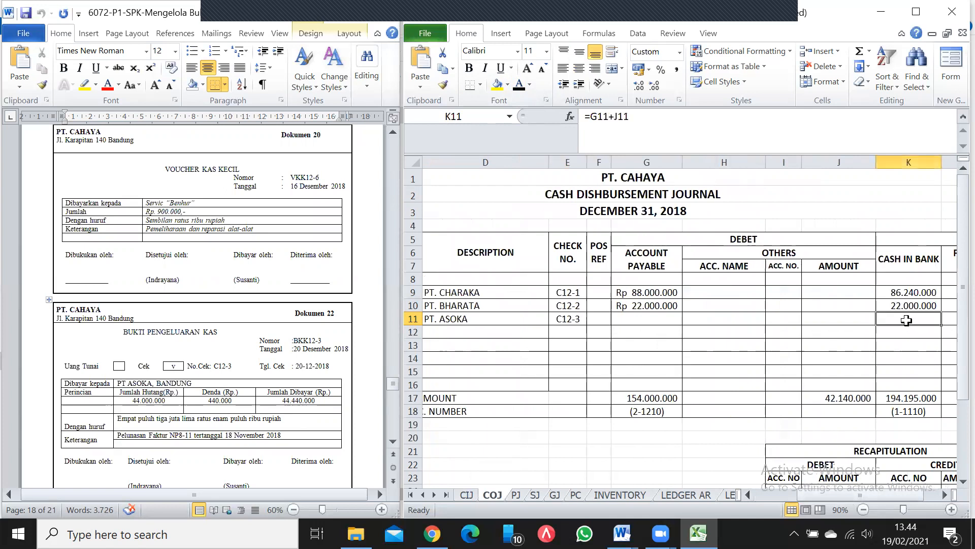
pyautogui.click(518, 85)
pyautogui.click(642, 318)
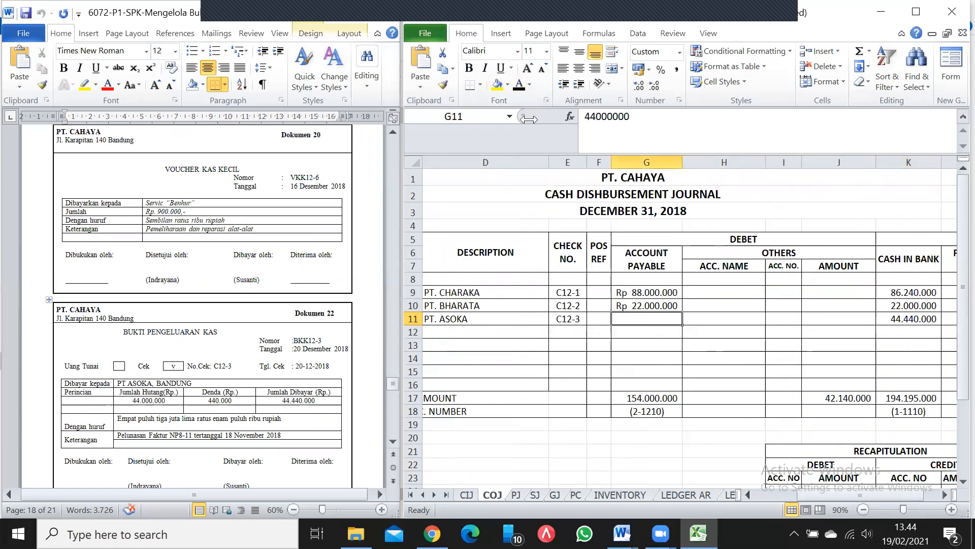
pyautogui.click(518, 83)
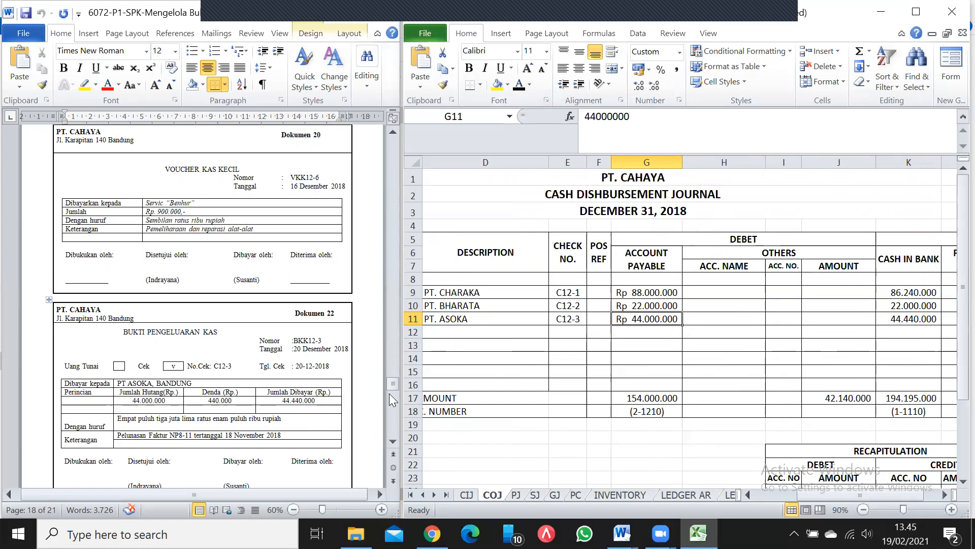
# Look up Late fee expense in the chart of accounts and apply black font to its name, account number 6-2900 and amount in H11, I11 and J11.
pyautogui.moveTo(394, 382); pyautogui.dragTo(394, 381)
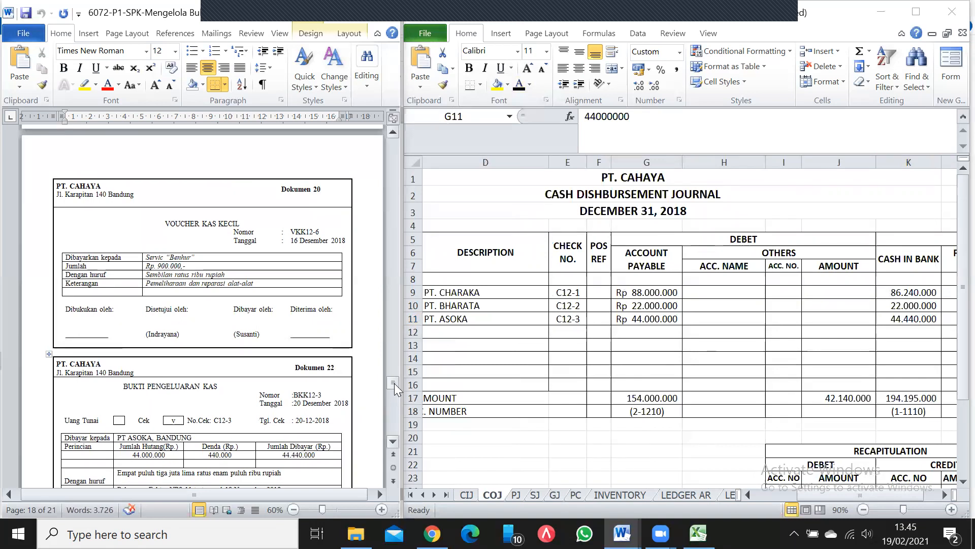
pyautogui.moveTo(393, 383); pyautogui.dragTo(392, 204)
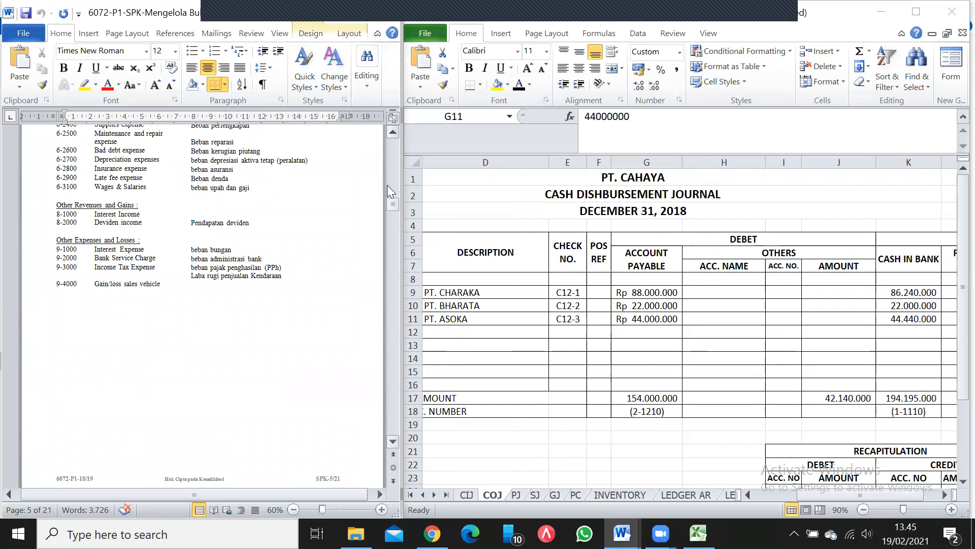
pyautogui.scroll(5, 392, 127)
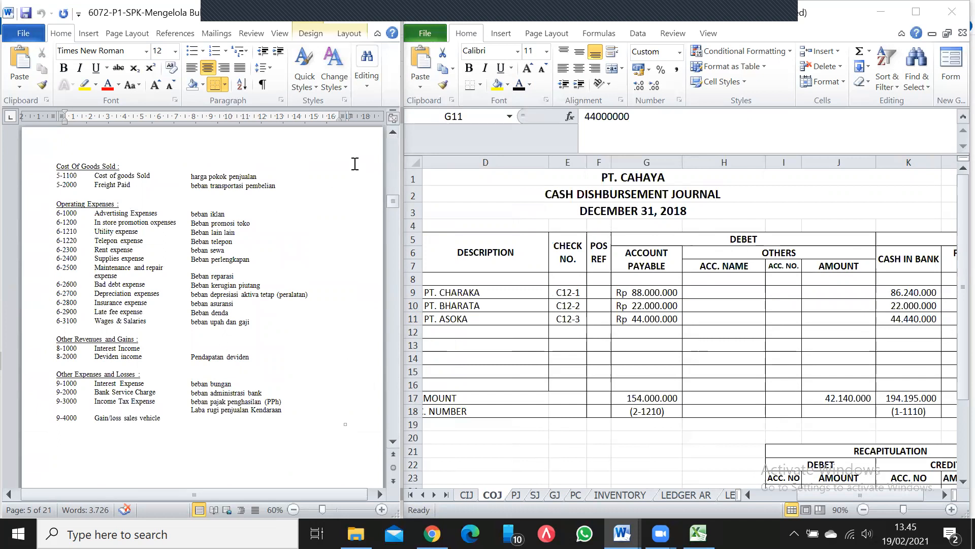
pyautogui.scroll(4, 390, 133)
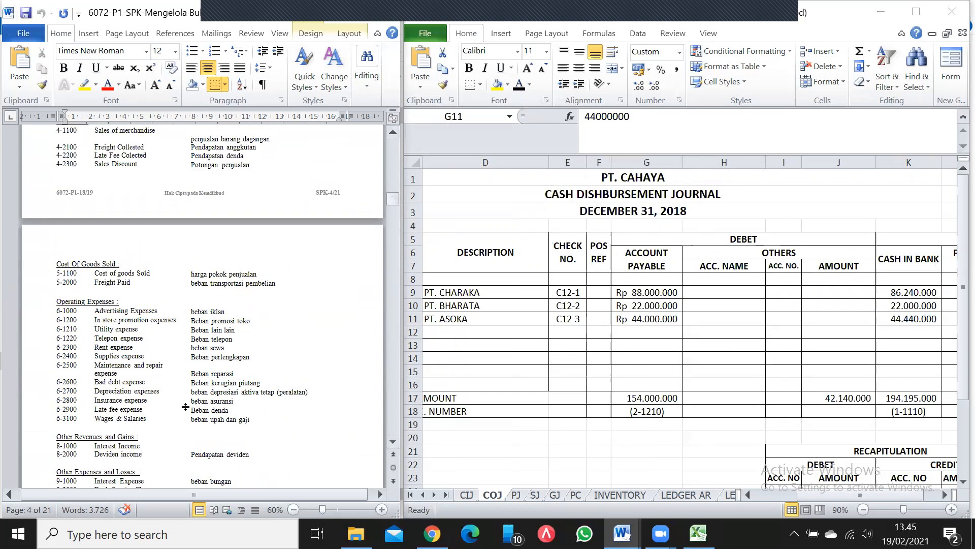
pyautogui.moveTo(192, 409); pyautogui.dragTo(229, 410)
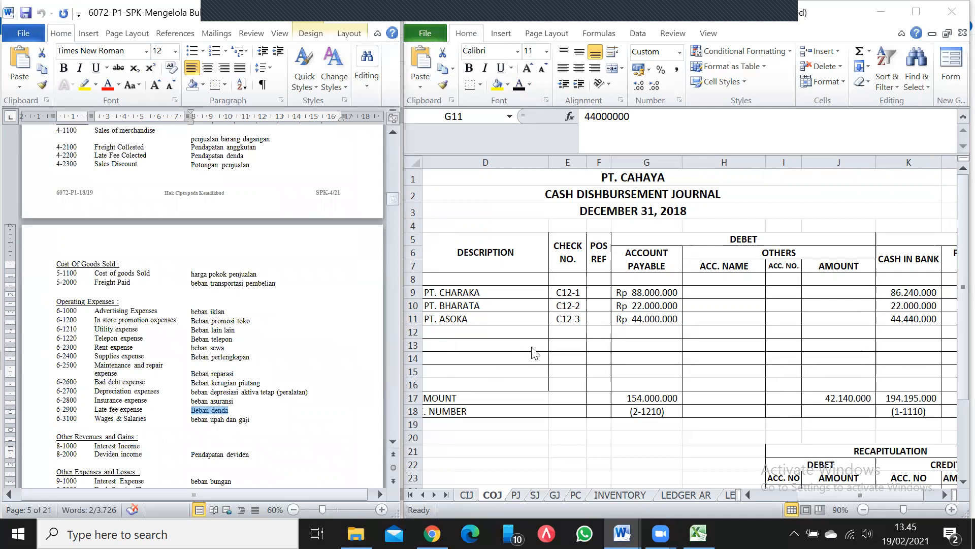
pyautogui.click(706, 320)
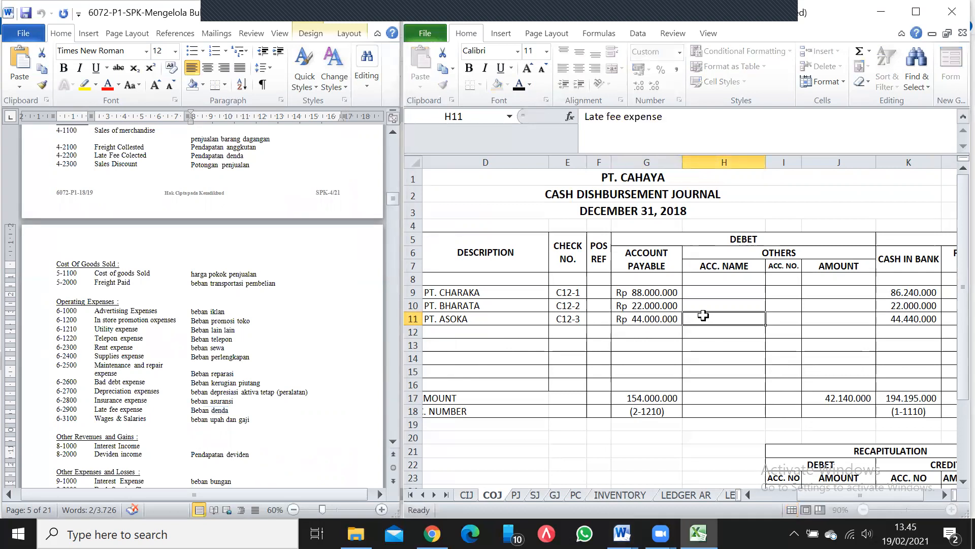
pyautogui.click(519, 86)
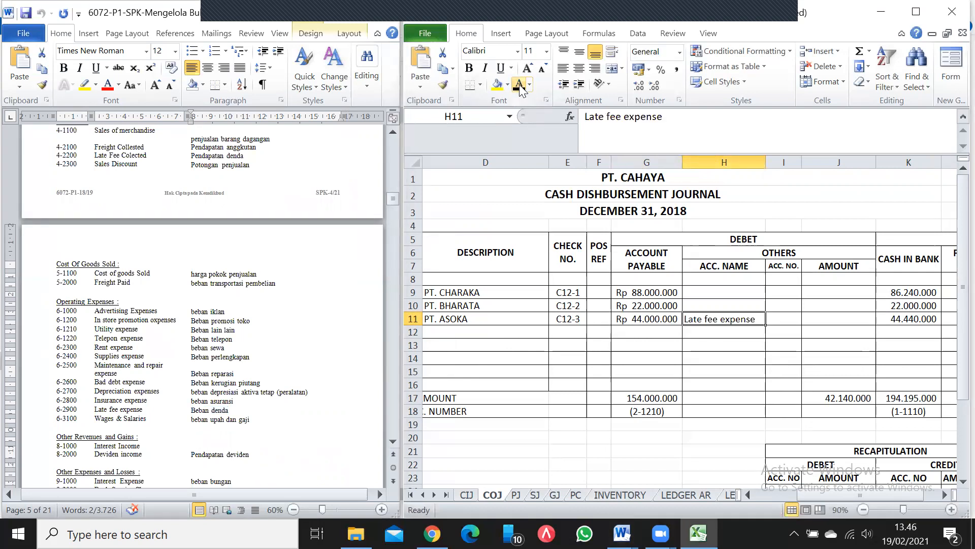
pyautogui.press('Right')
pyautogui.click(521, 87)
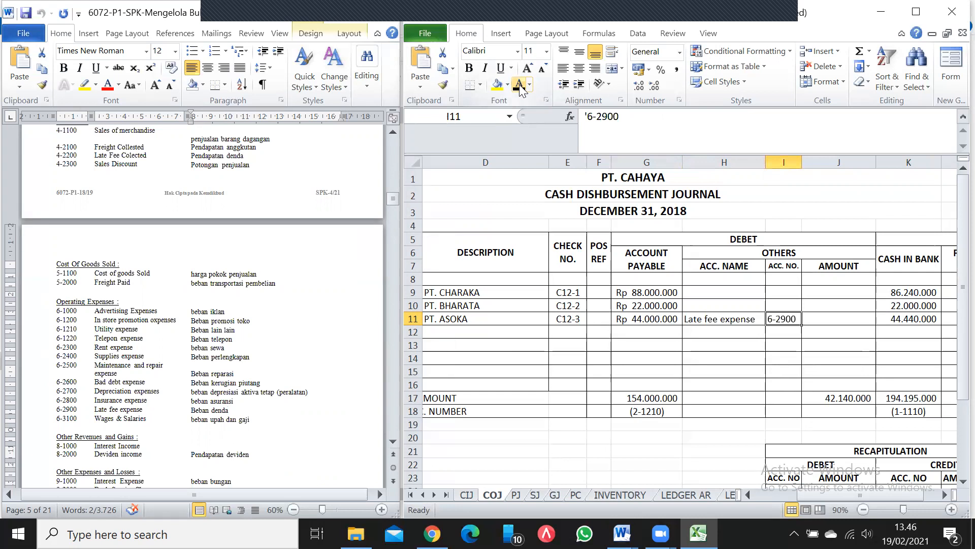
pyautogui.press('Right')
pyautogui.click(520, 88)
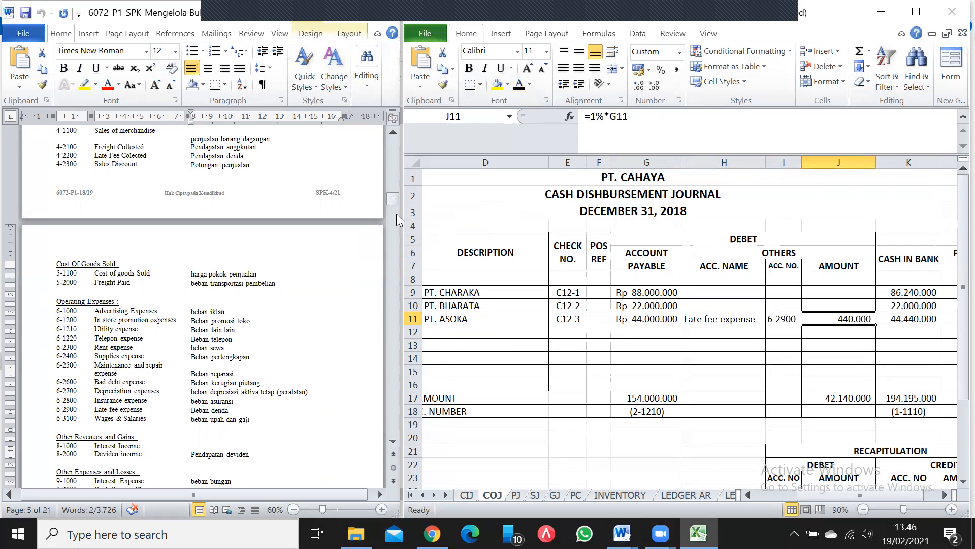
# Bring up invoice FPJ12-4 for Toko Dhira and apply black font to its date, invoice number and description in B11, C11 and D11 of the sales journal.
pyautogui.moveTo(392, 201); pyautogui.dragTo(392, 390)
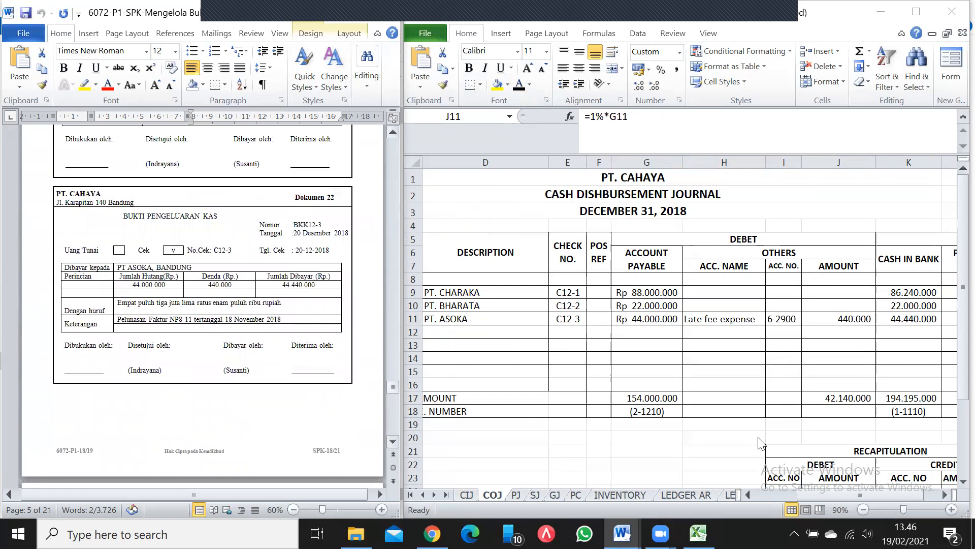
pyautogui.click(862, 510)
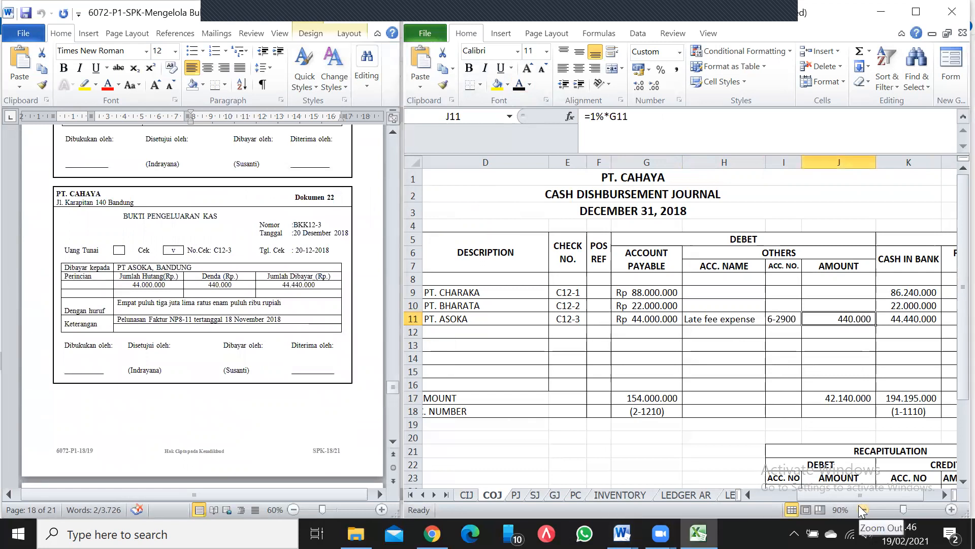
pyautogui.click(861, 510)
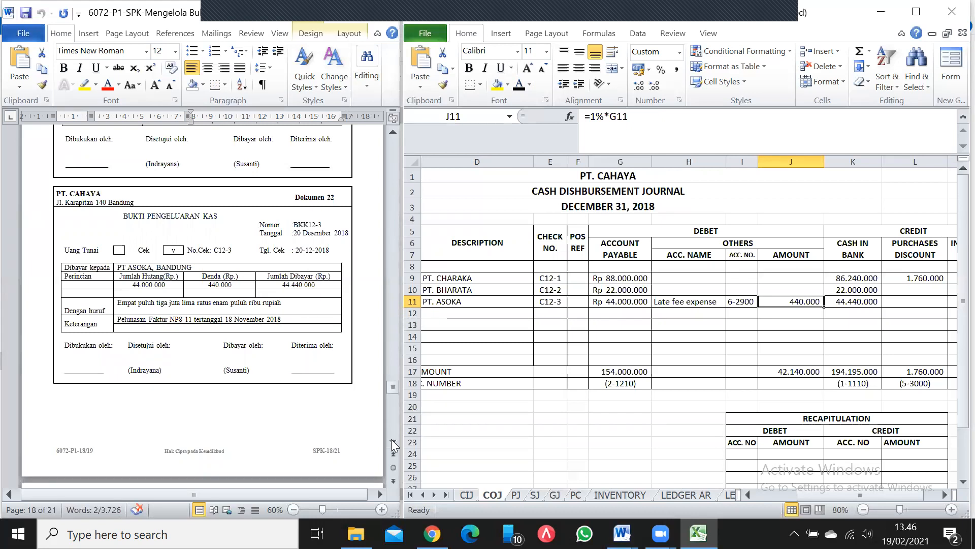
pyautogui.moveTo(393, 446); pyautogui.dragTo(392, 446)
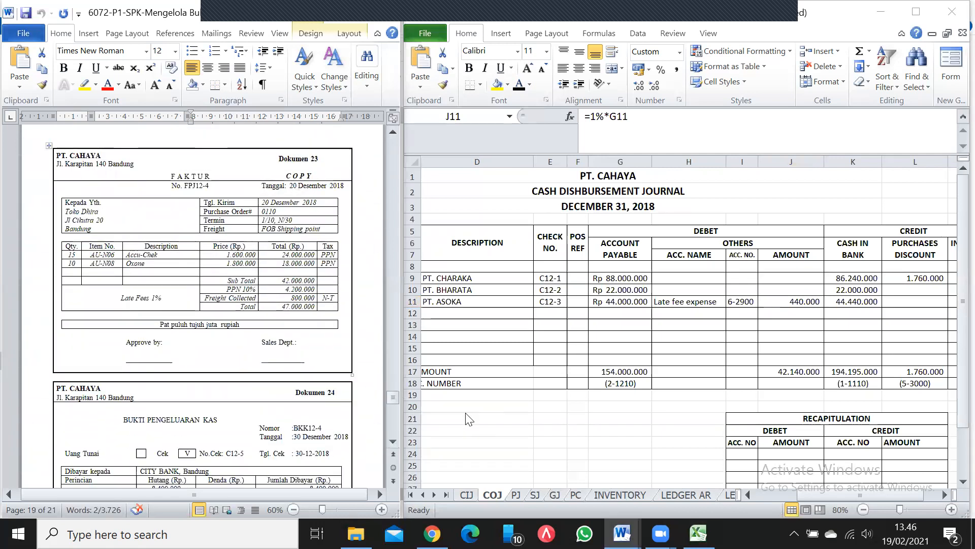
pyautogui.click(536, 494)
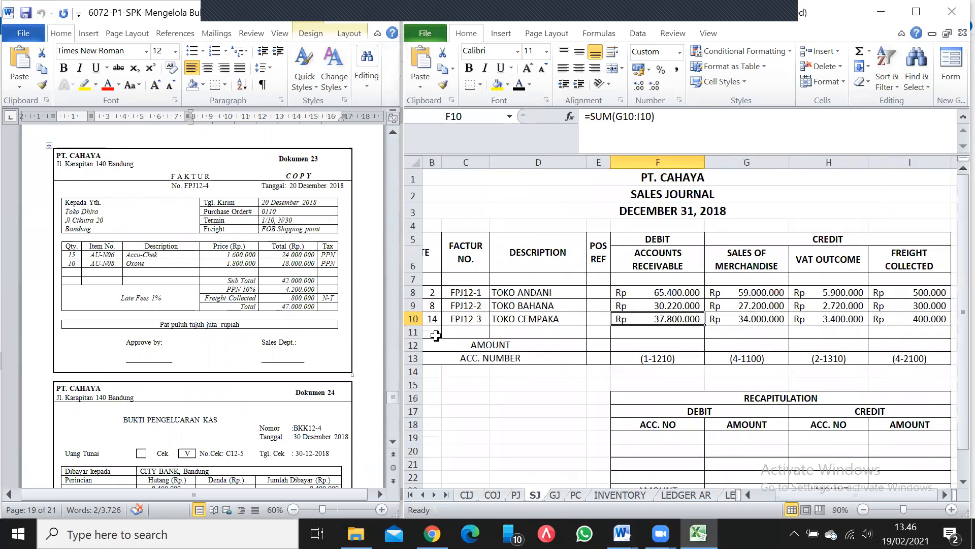
pyautogui.click(435, 333)
pyautogui.click(518, 84)
pyautogui.press('Tab')
pyautogui.click(518, 85)
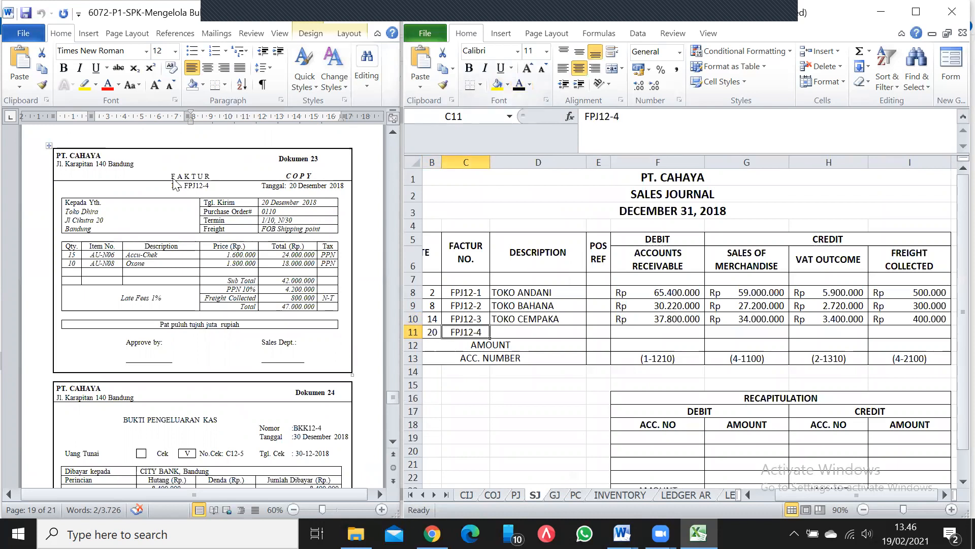
pyautogui.press('Tab')
pyautogui.click(519, 85)
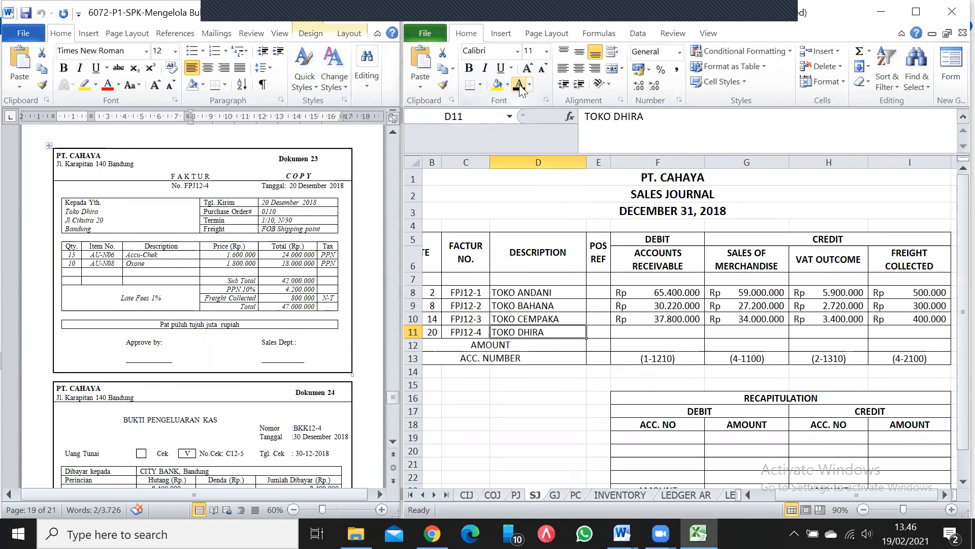
# Apply black font to the Toko Dhira sales of merchandise, VAT outcome and freight collected amounts in G11, H11 and I11.
pyautogui.click(749, 332)
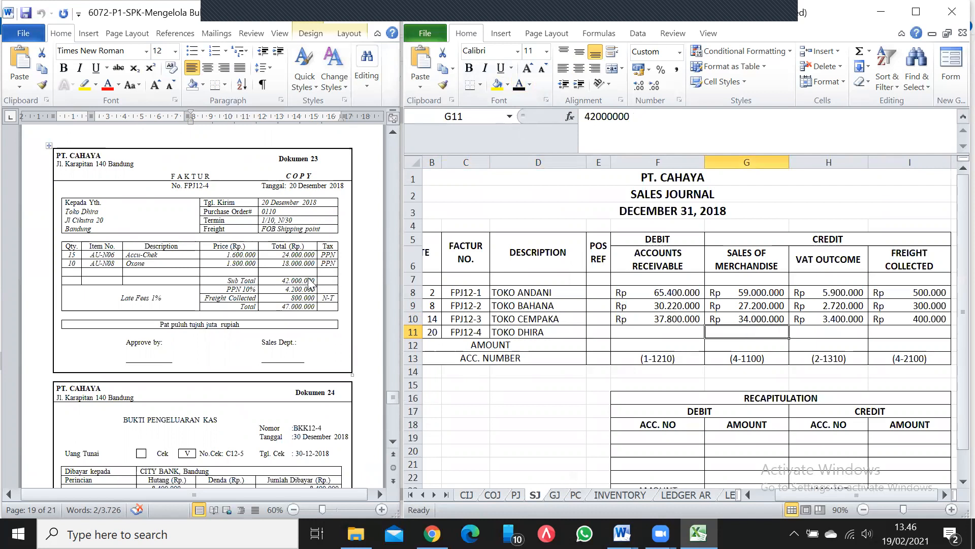
pyautogui.click(519, 84)
pyautogui.press('Right')
pyautogui.click(519, 85)
pyautogui.press('Right')
pyautogui.click(519, 85)
# Apply black font to the Toko Dhira accounts receivable amount in F11.
pyautogui.press('Left')
pyautogui.press('Left')
pyautogui.press('Left')
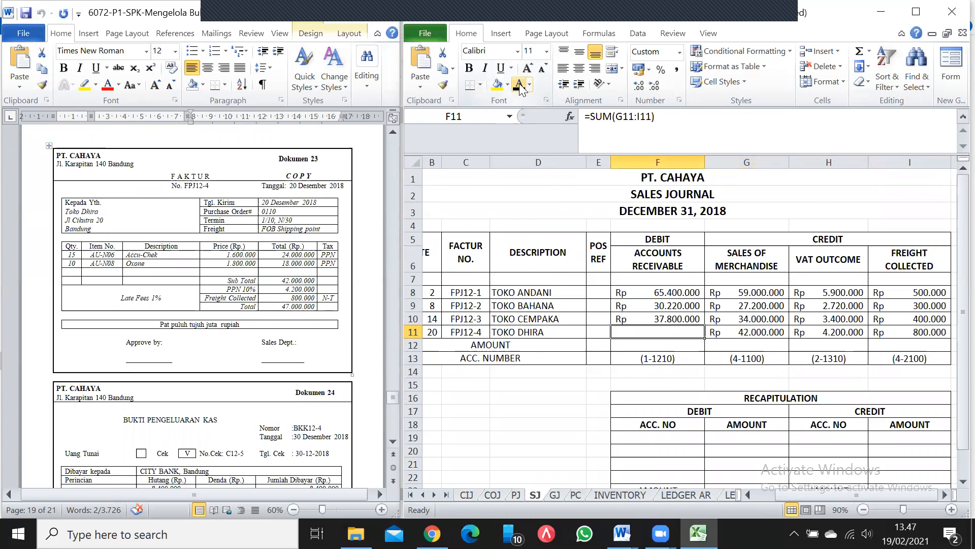
pyautogui.click(519, 85)
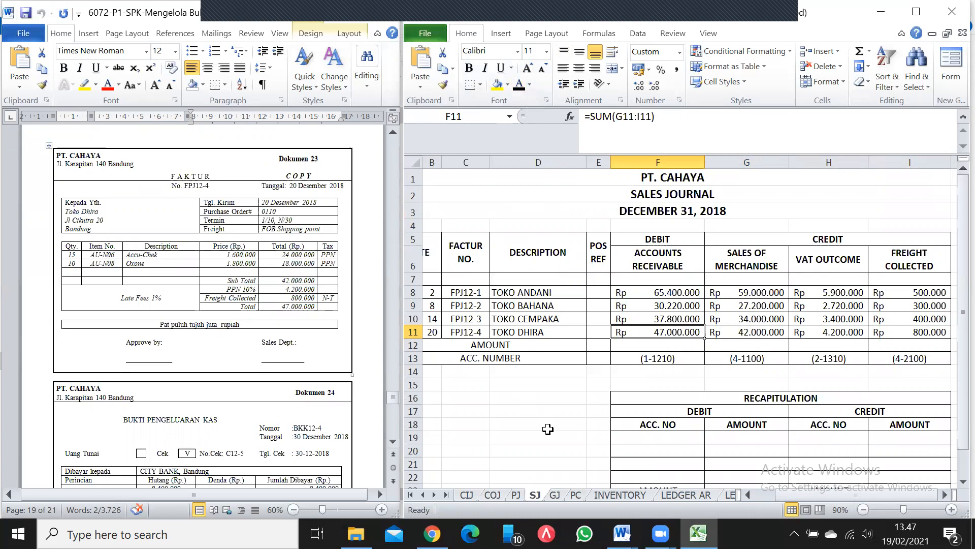
# Check the quantity and cost amount of invoice FPJ12-4 for Toko Dhira in rows 16 and 49 of the inventory cards.
pyautogui.click(603, 494)
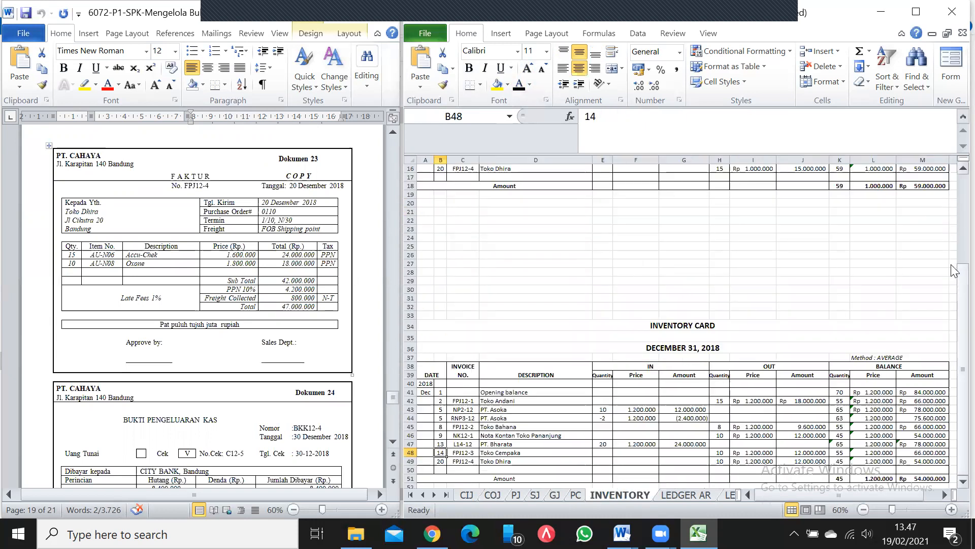
pyautogui.scroll(1, 954, 272)
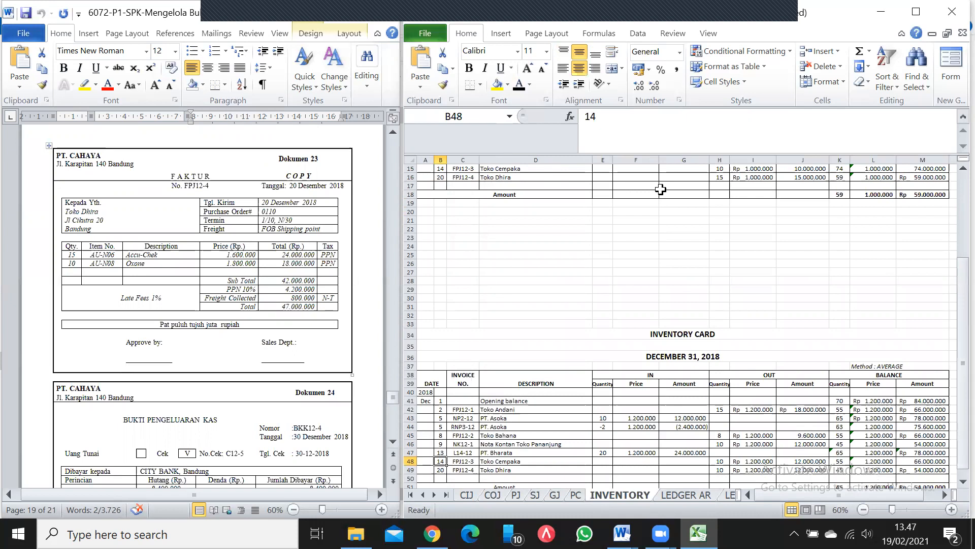
pyautogui.click(727, 179)
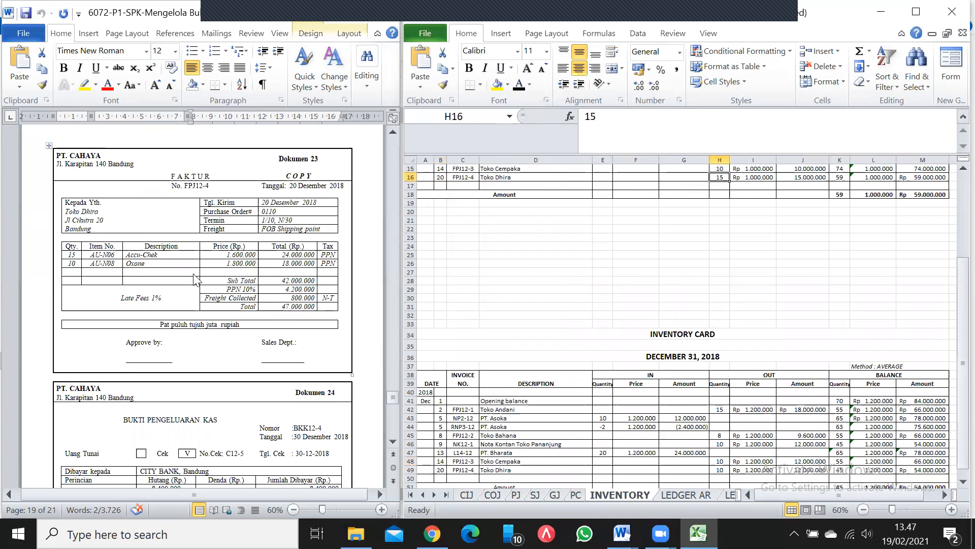
pyautogui.click(806, 177)
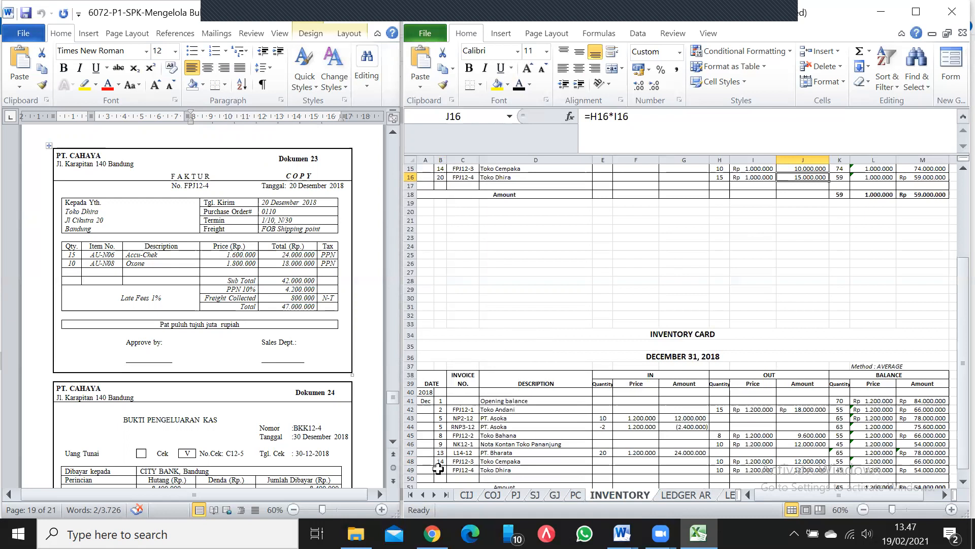
pyautogui.click(440, 470)
pyautogui.click(497, 469)
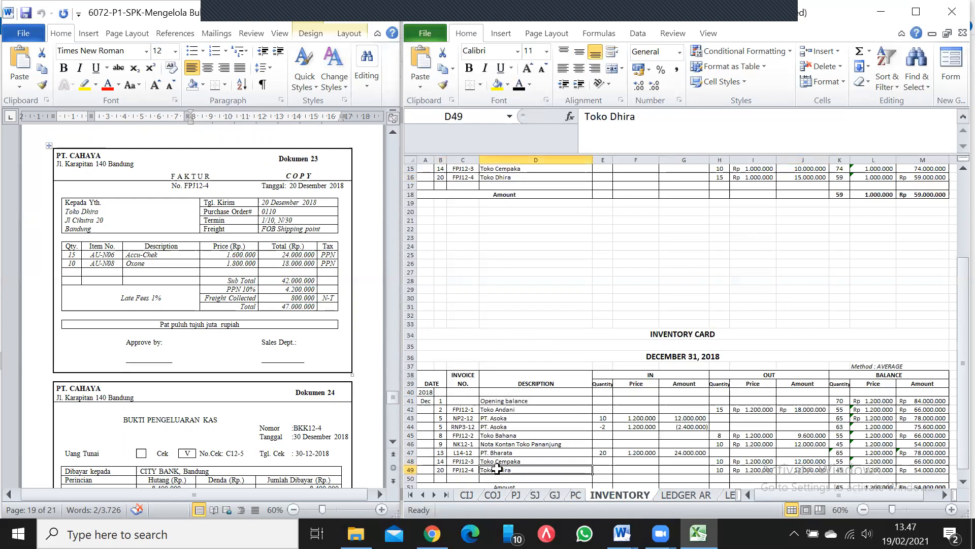
pyautogui.click(720, 476)
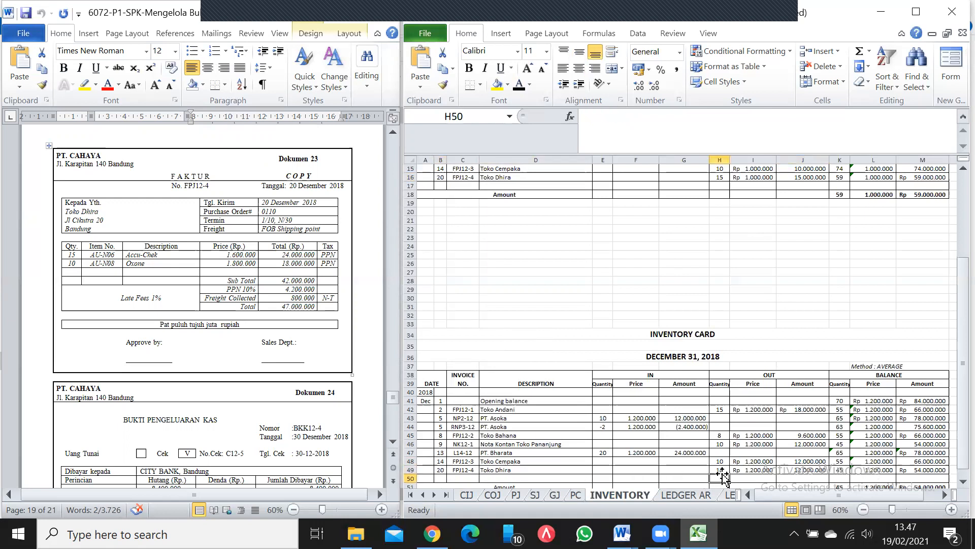
pyautogui.click(797, 471)
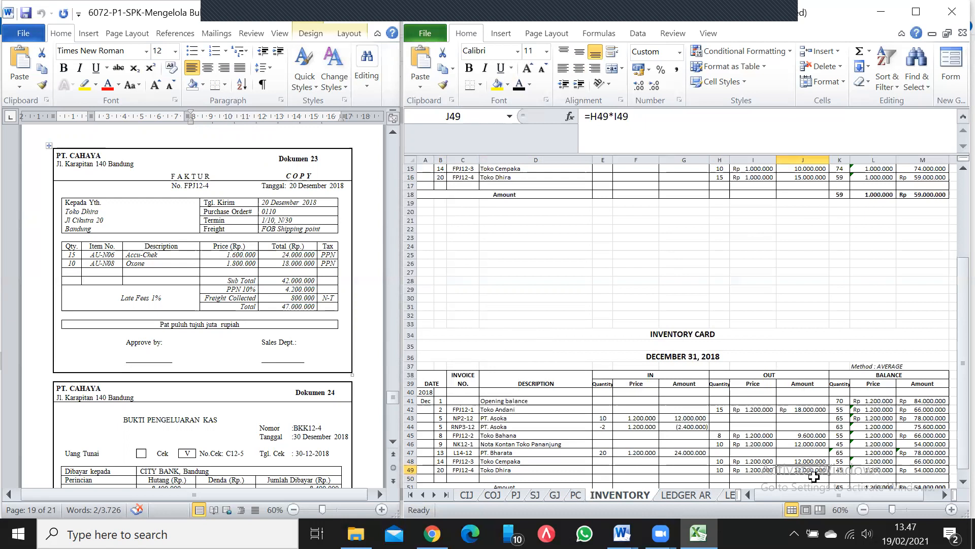
# Apply black font to the date, invoice number FPJ12-4 and both account descriptions in B24, C24 and D24:D25 of the general journal.
pyautogui.click(555, 494)
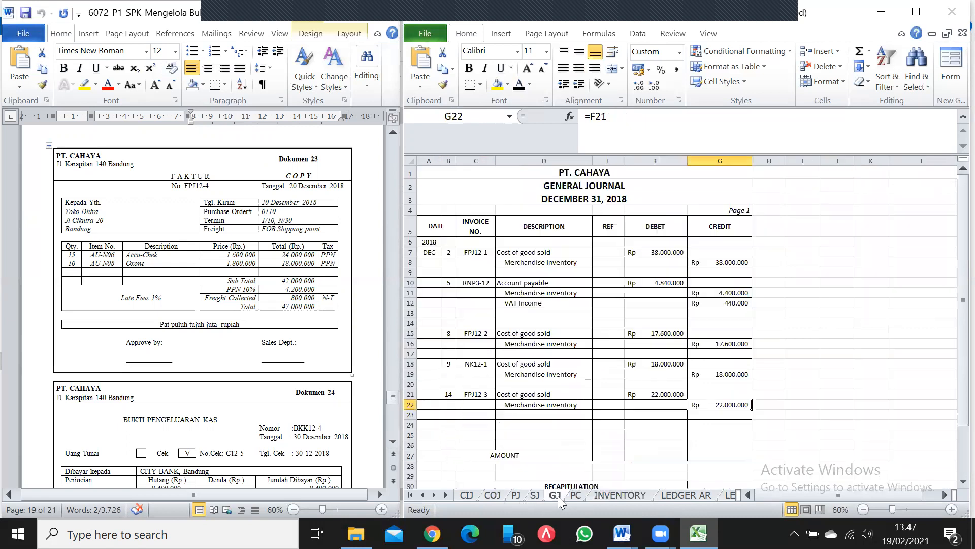
pyautogui.click(450, 423)
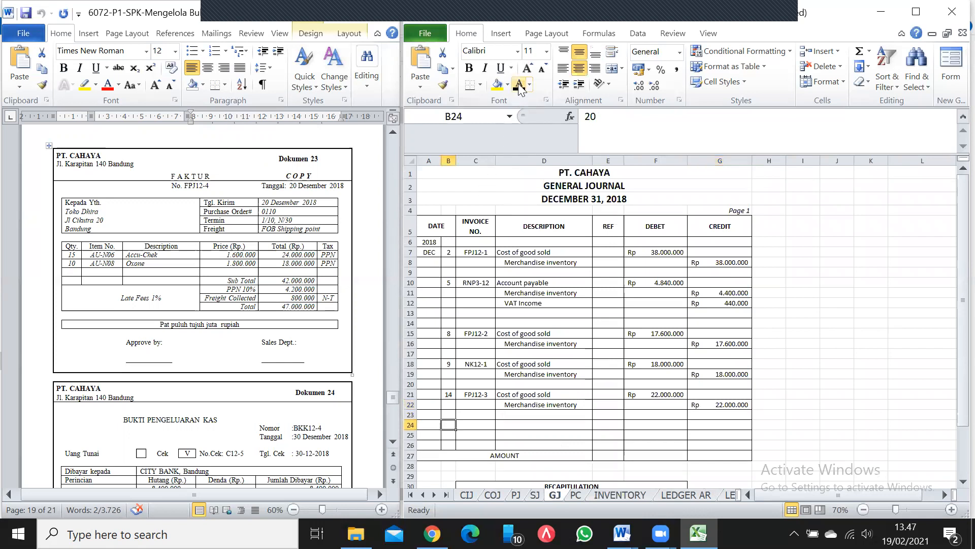
pyautogui.press('Tab')
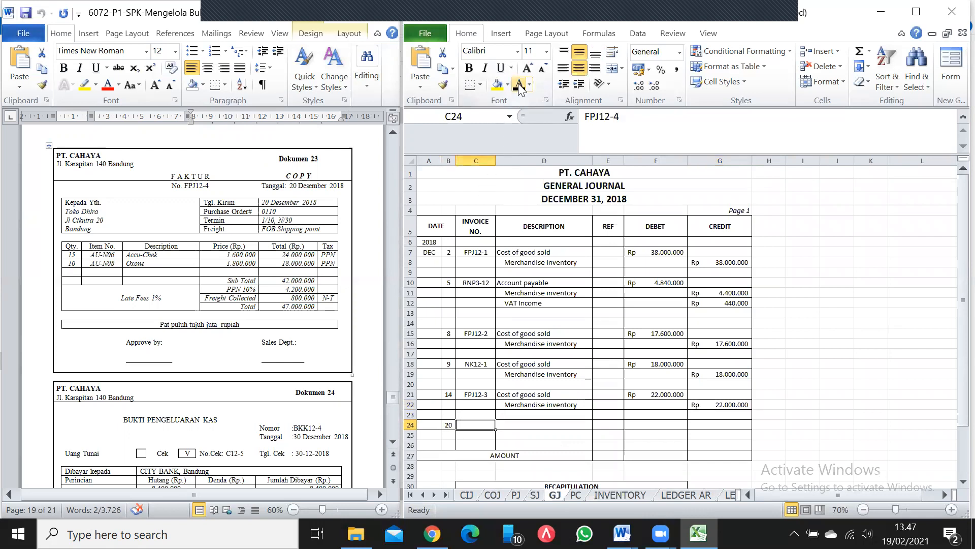
pyautogui.press('Tab')
pyautogui.hotkey('shift', 'Down')
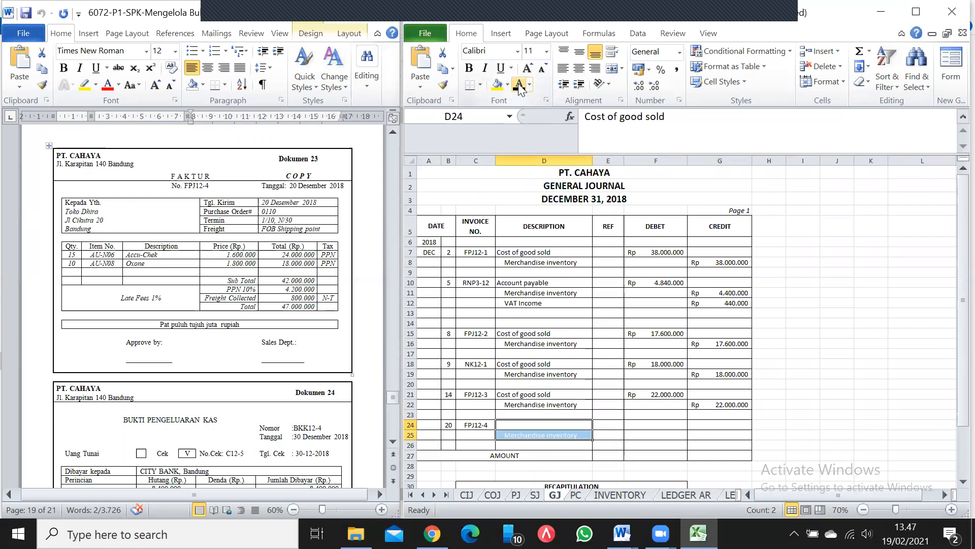
pyautogui.click(519, 86)
# Apply black font to the FPJ12-4 cost of good sold debit in F24 and merchandise inventory credit in G25.
pyautogui.press('Right')
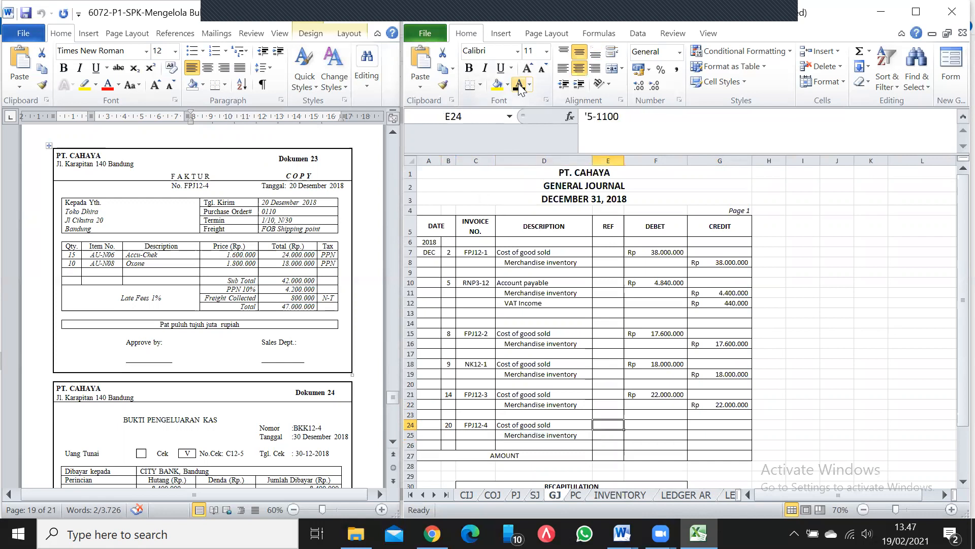
pyautogui.press('Tab')
pyautogui.click(519, 86)
pyautogui.press('Tab')
pyautogui.press('Down')
pyautogui.click(519, 87)
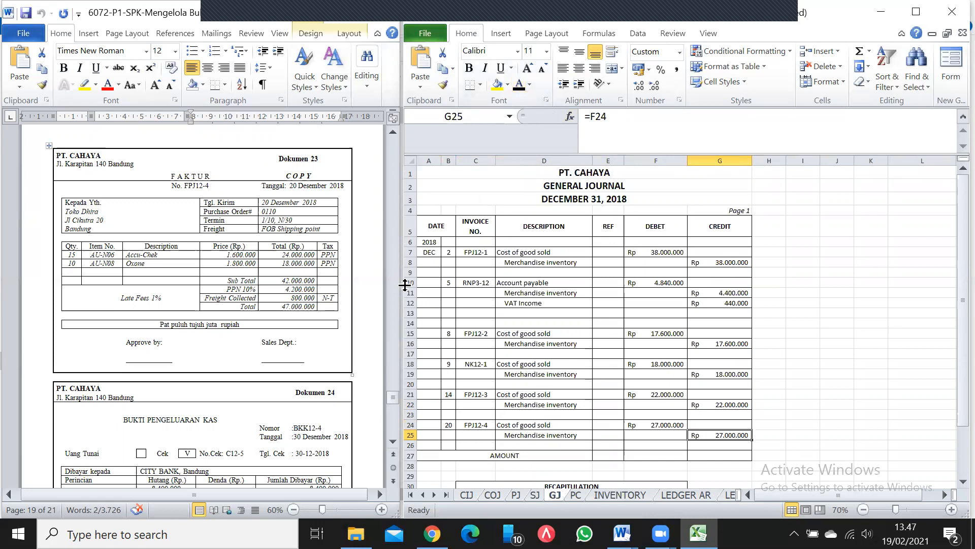
# Bring up Dokumen 24 and apply black font to its date and evidence number BKK12-4 in B12 and C12 of the cash disbursement journal.
pyautogui.click(394, 442)
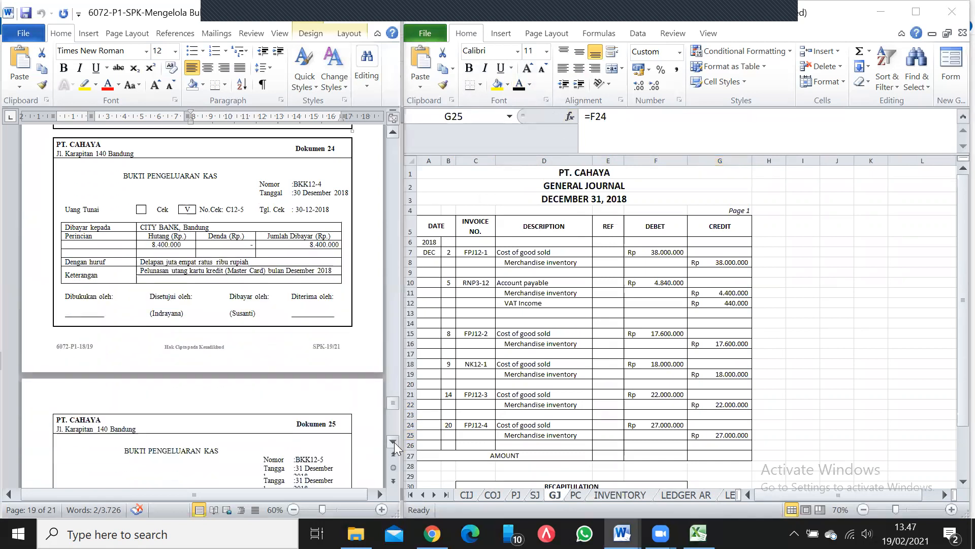
pyautogui.click(394, 132)
pyautogui.click(393, 132)
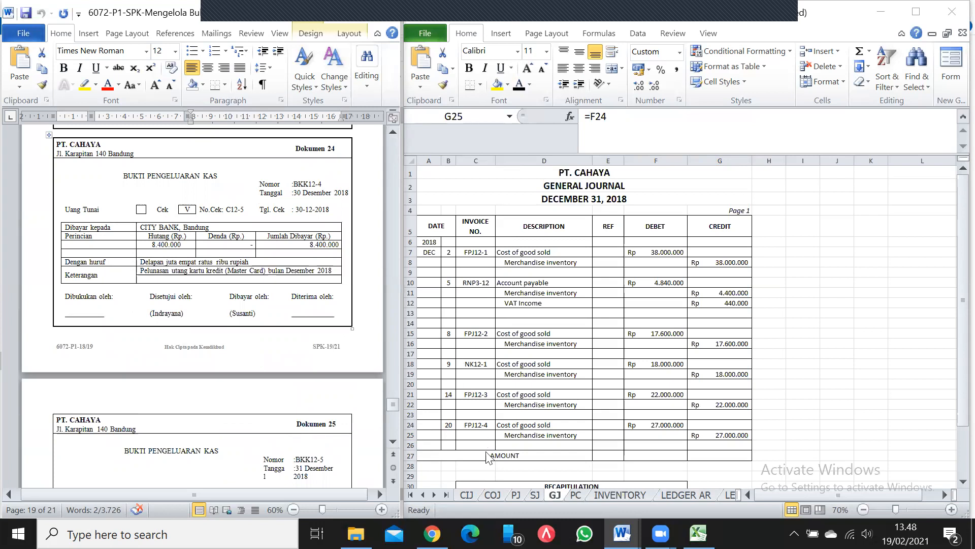
pyautogui.click(492, 495)
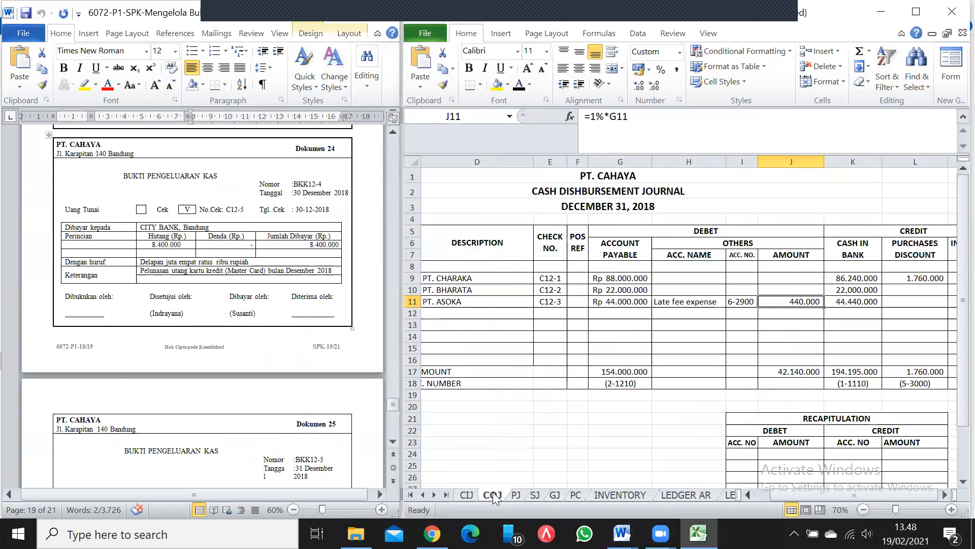
pyautogui.click(481, 314)
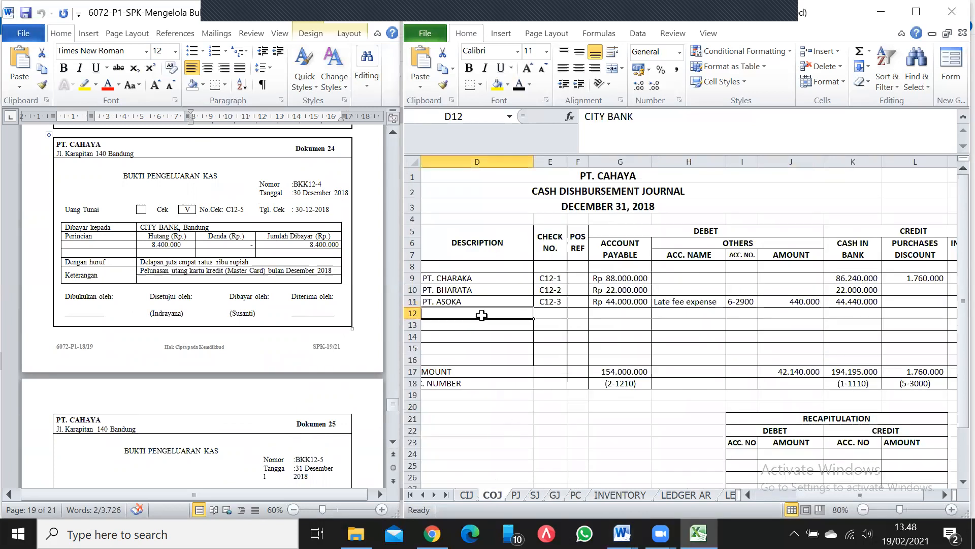
pyautogui.press('Left')
pyautogui.press('Left')
pyautogui.press('Left')
pyautogui.press('Right')
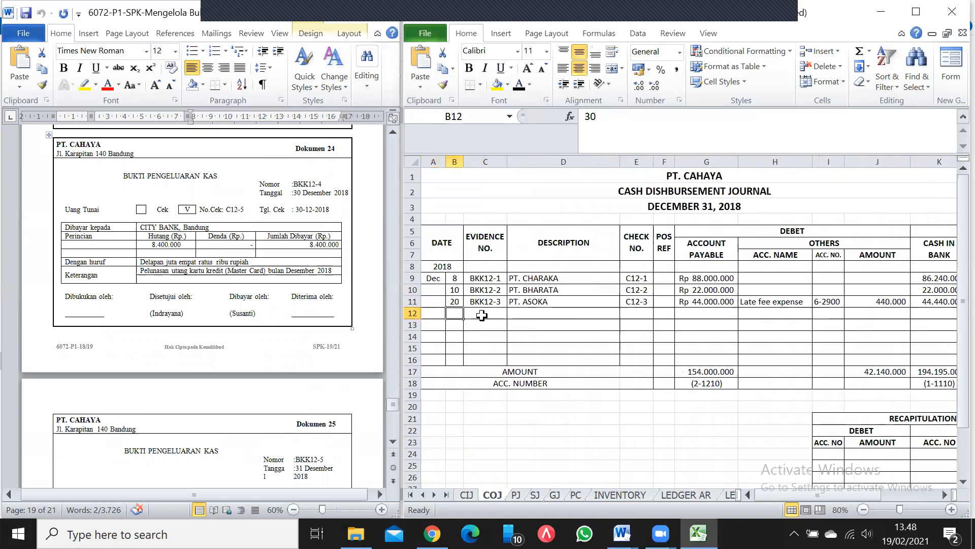
pyautogui.click(518, 91)
pyautogui.press('Right')
pyautogui.click(519, 86)
# Apply black font to the CITY BANK description in D12, check number C12-5 in E12 and cash in bank amount in K12.
pyautogui.press('Right')
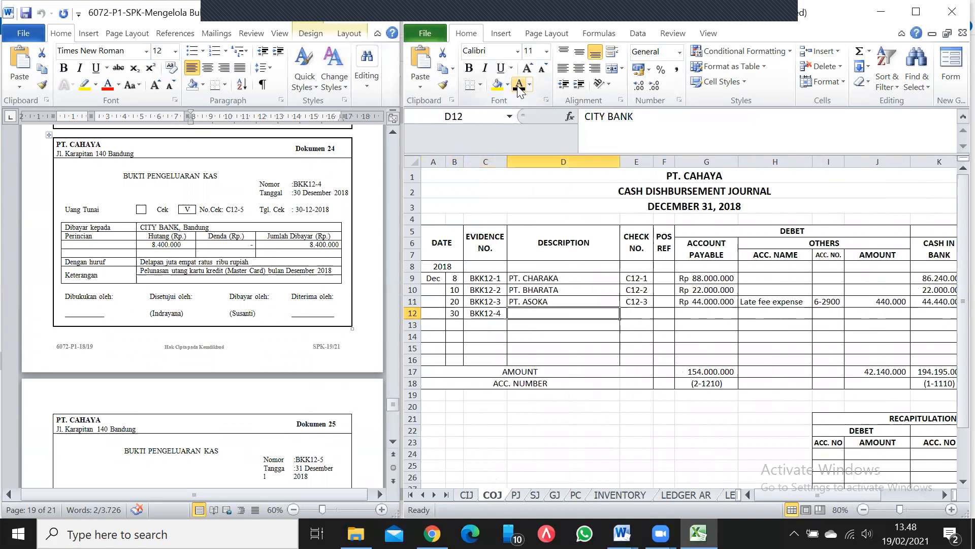
pyautogui.click(518, 86)
pyautogui.press('Right')
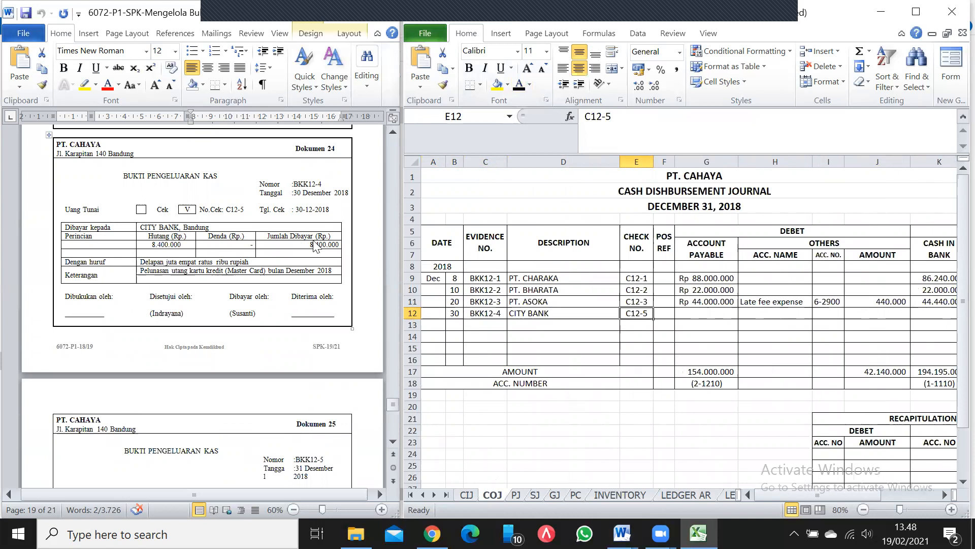
pyautogui.click(929, 313)
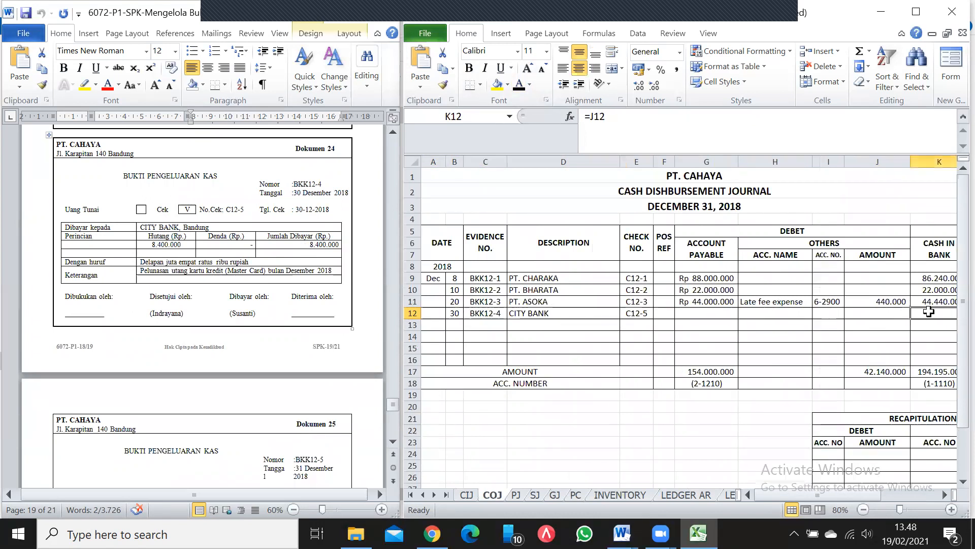
pyautogui.click(521, 86)
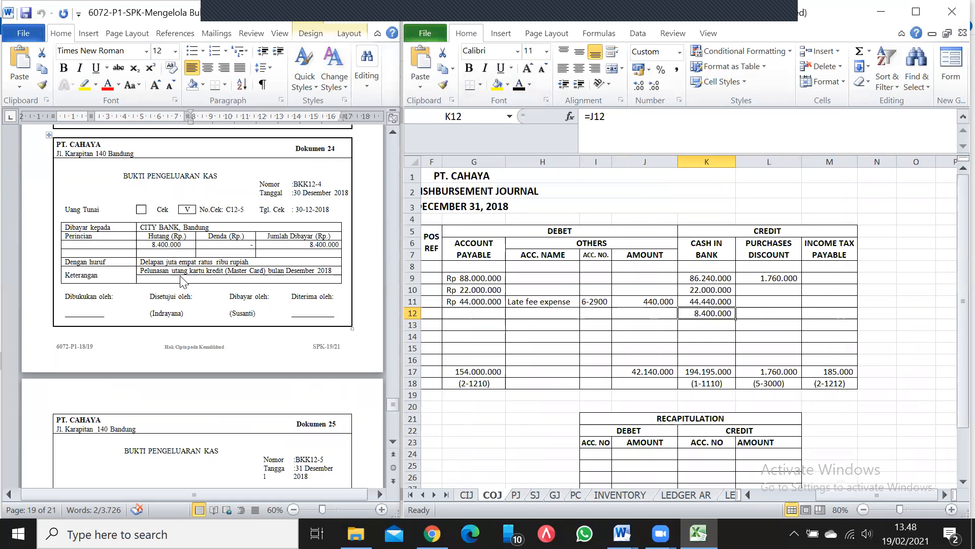
# Look up Credit Card in the chart of accounts and apply black font to its name, account number 2-1110 and amount in H12, I12 and J12.
pyautogui.moveTo(394, 405); pyautogui.dragTo(394, 184)
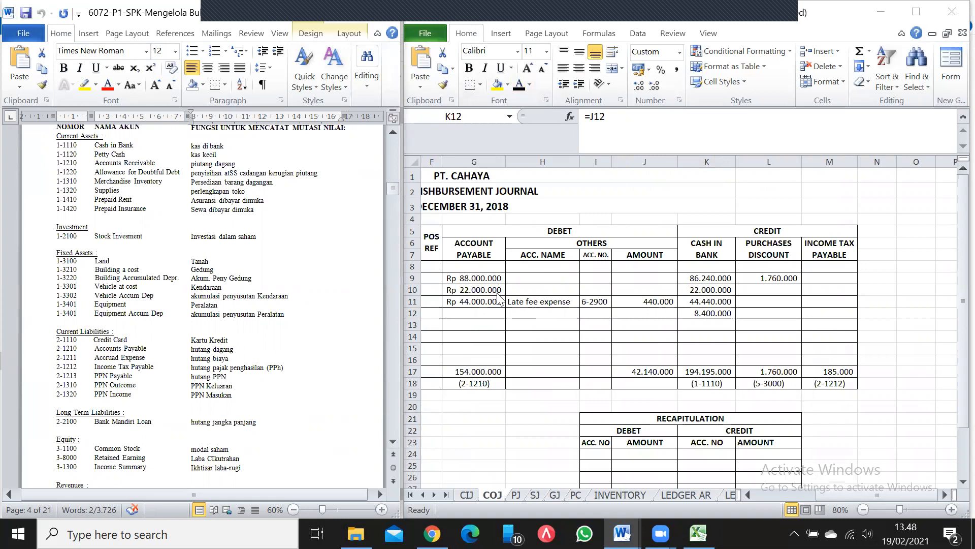
pyautogui.click(537, 313)
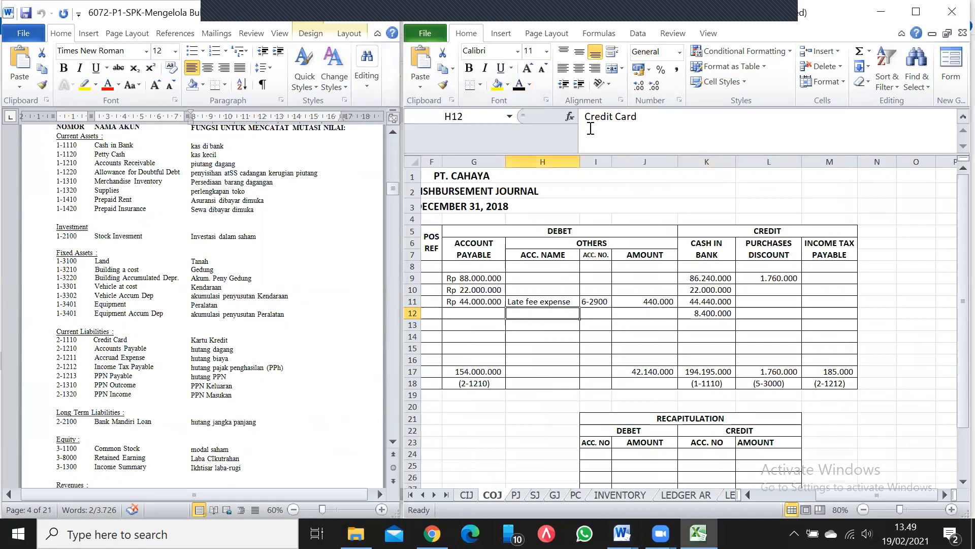
pyautogui.click(518, 87)
pyautogui.press('Right')
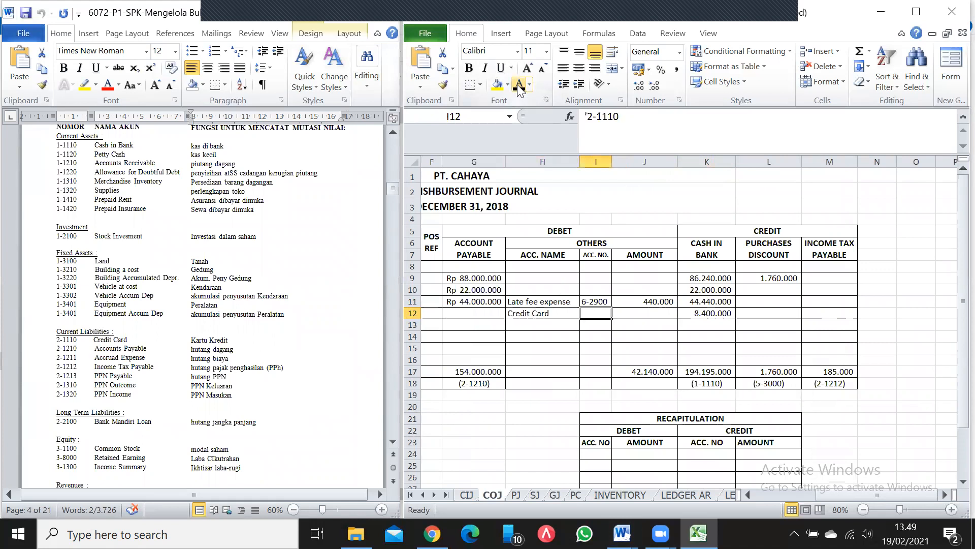
pyautogui.press('Right')
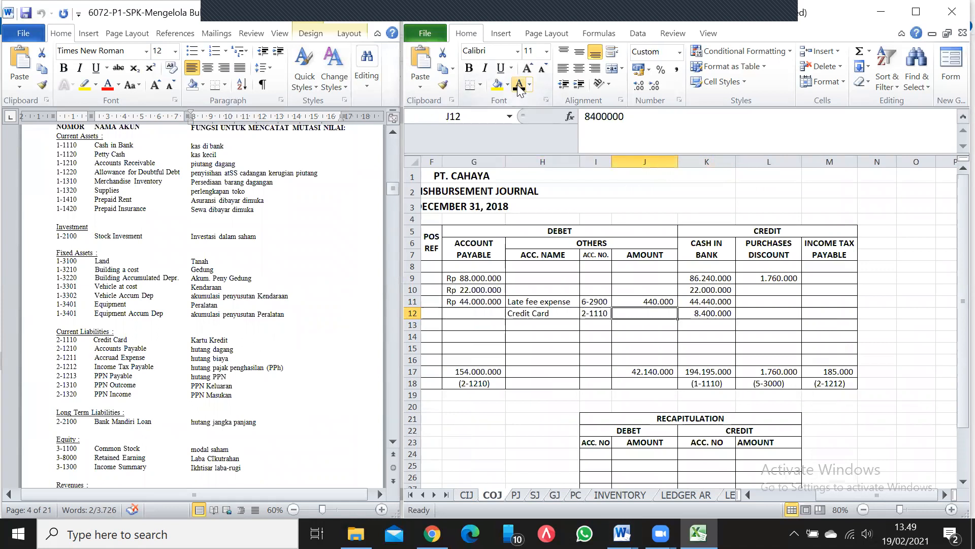
pyautogui.click(519, 87)
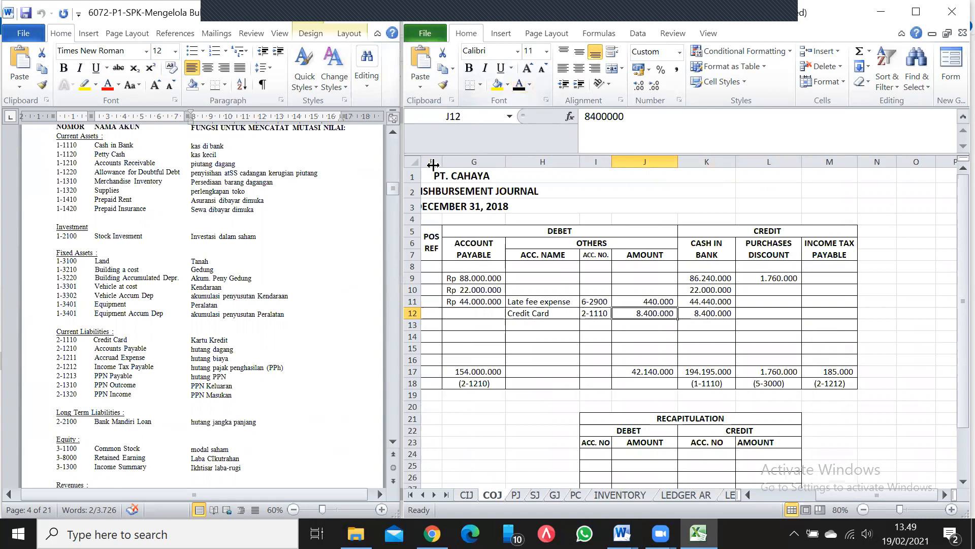
# Bring up Dokumen 25 and apply black font to its date and evidence number BKK12-5 in B13 and C13 of the cash disbursement journal.
pyautogui.moveTo(393, 192); pyautogui.dragTo(396, 397)
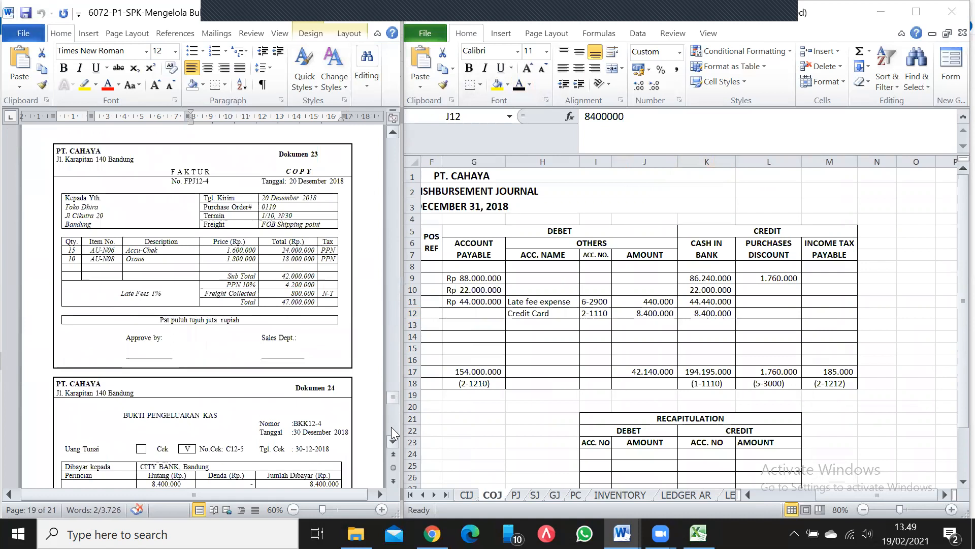
pyautogui.click(391, 442)
pyautogui.click(391, 442)
pyautogui.click(391, 443)
pyautogui.click(391, 443)
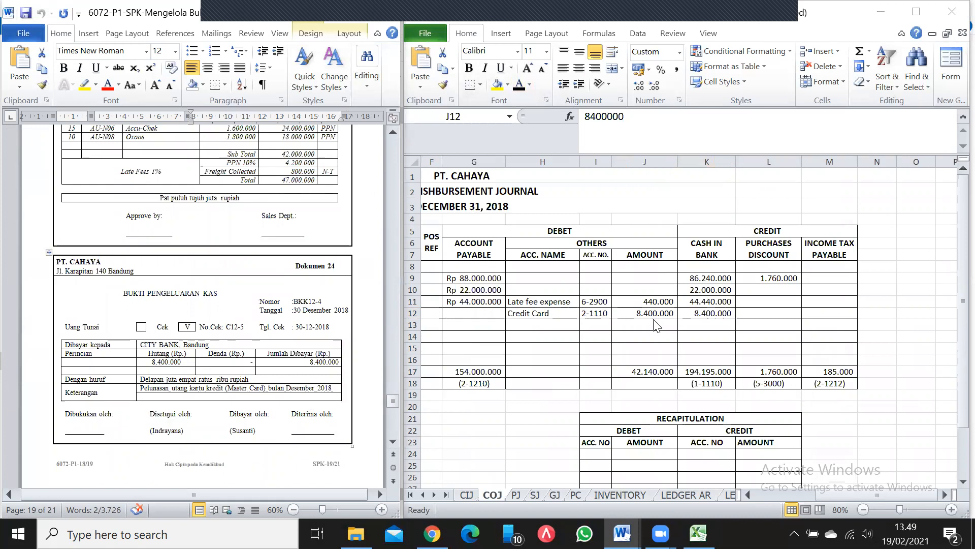
pyautogui.click(393, 442)
pyautogui.moveTo(393, 443); pyautogui.dragTo(393, 442)
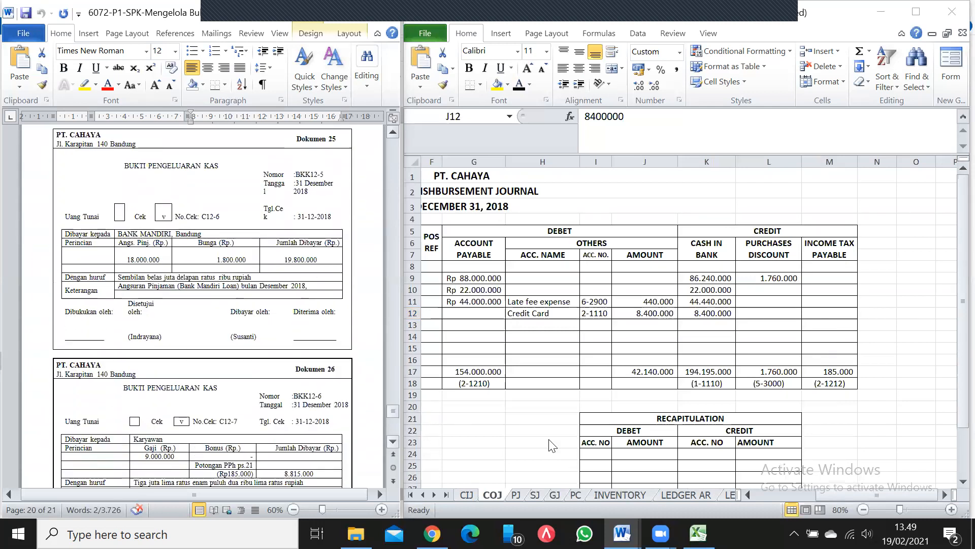
pyautogui.moveTo(850, 492); pyautogui.dragTo(763, 498)
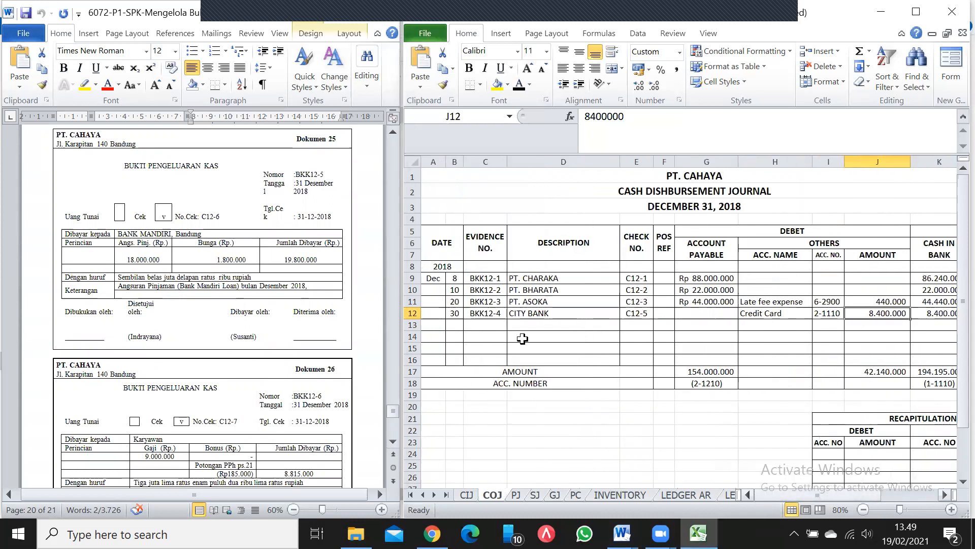
pyautogui.click(455, 328)
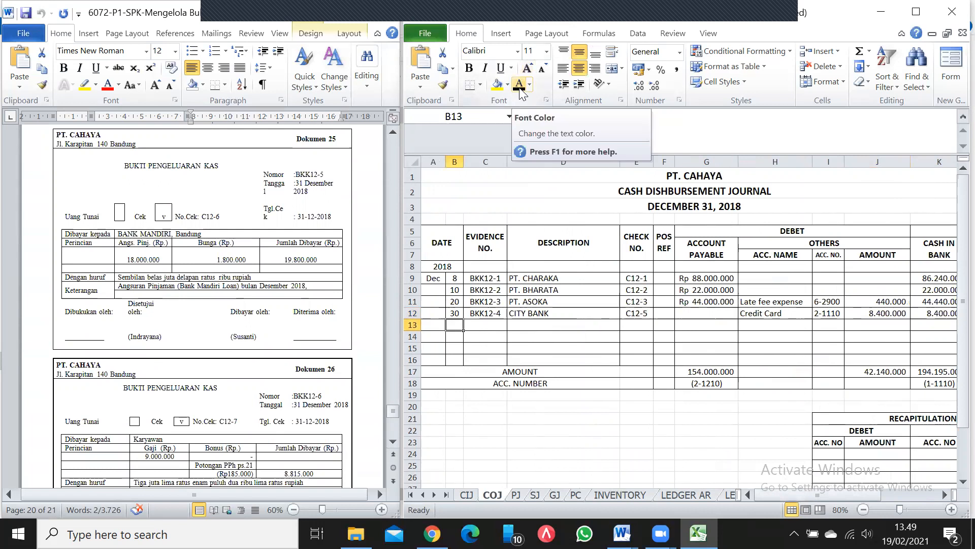
pyautogui.press('Tab')
pyautogui.write('BKK12-5')
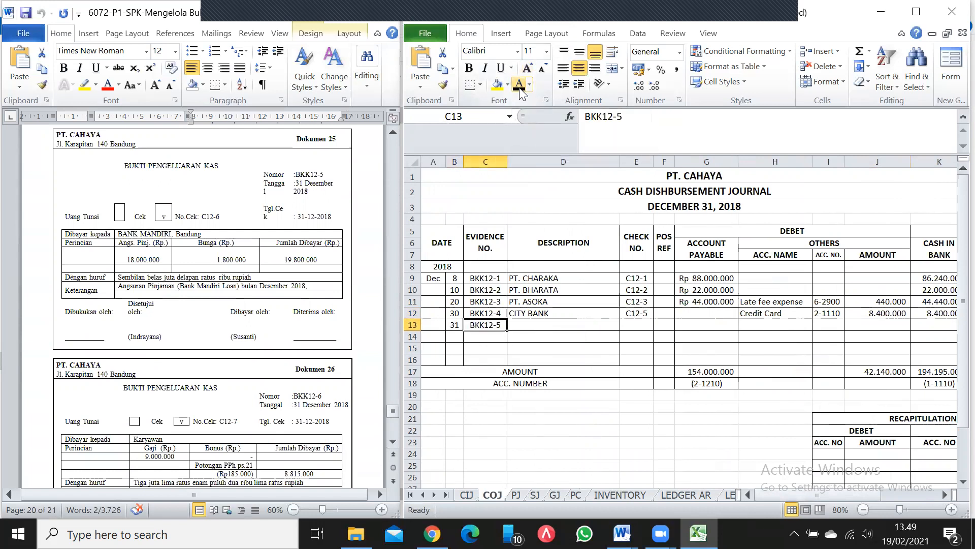
# Apply black font to the Pembayaran angsuran Bank description in D13, check number C12-6 in E13 and cash in bank amount in K13.
pyautogui.press('Tab')
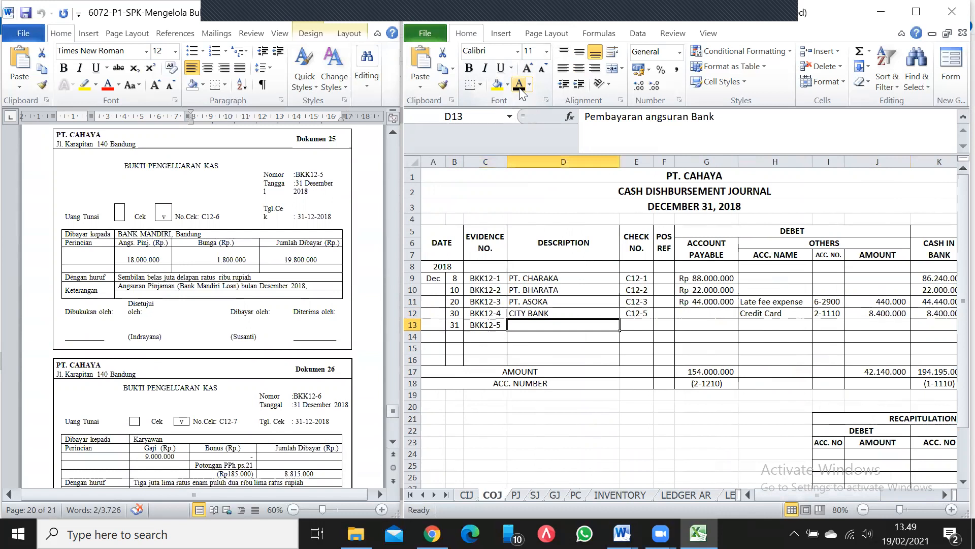
pyautogui.press('Tab')
pyautogui.write('C12-6')
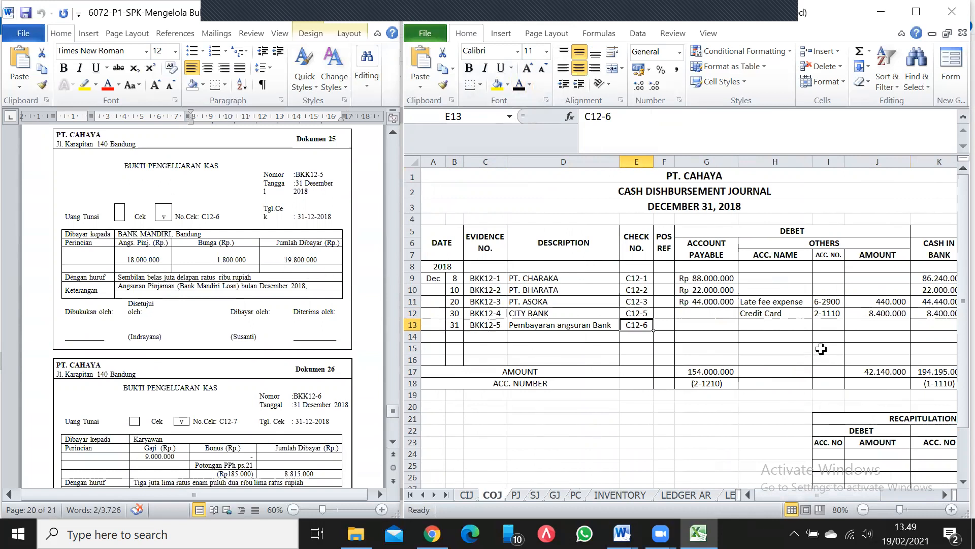
pyautogui.click(927, 324)
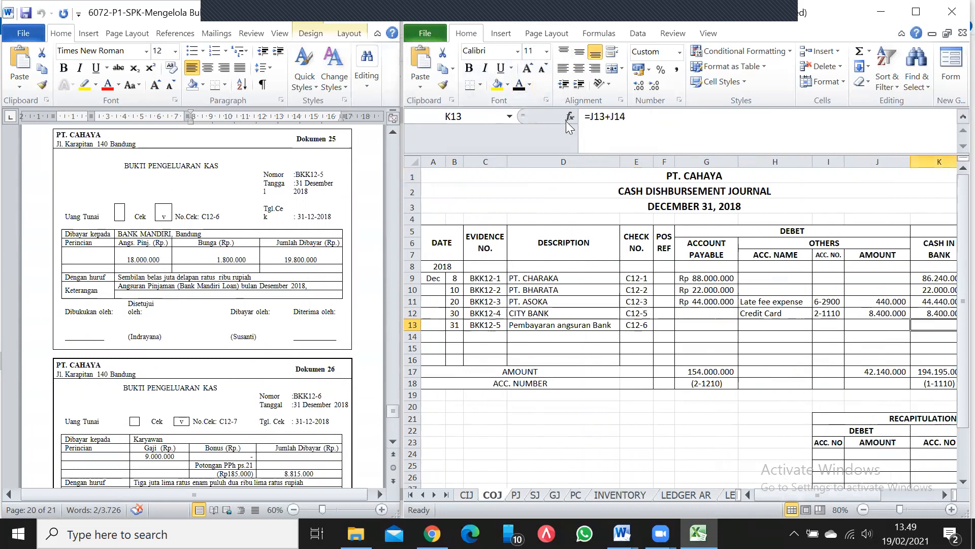
pyautogui.click(517, 84)
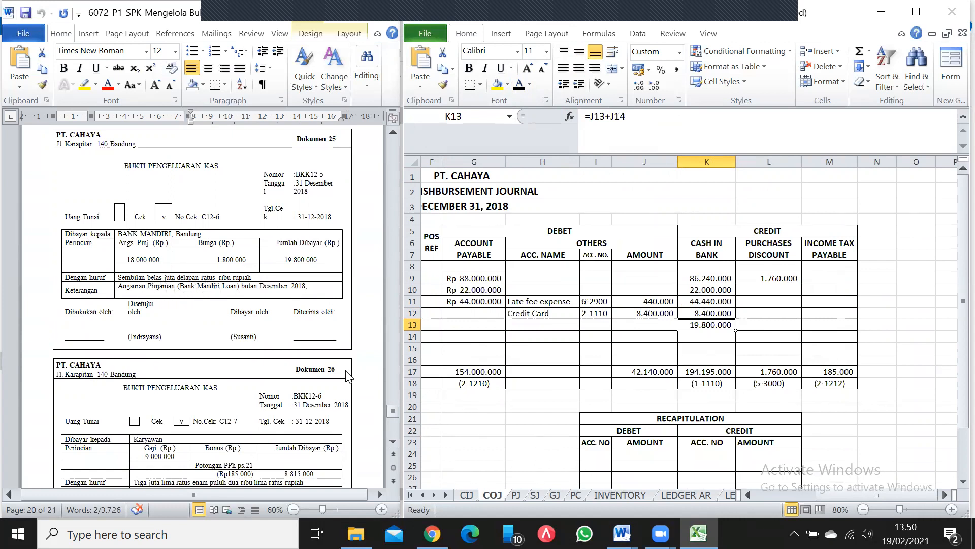
# Look up Bank Mandiri Loan in the account list and apply black font to its name, account number 2-2100 and amount in H13, I13 and J13.
pyautogui.moveTo(394, 410); pyautogui.dragTo(395, 215)
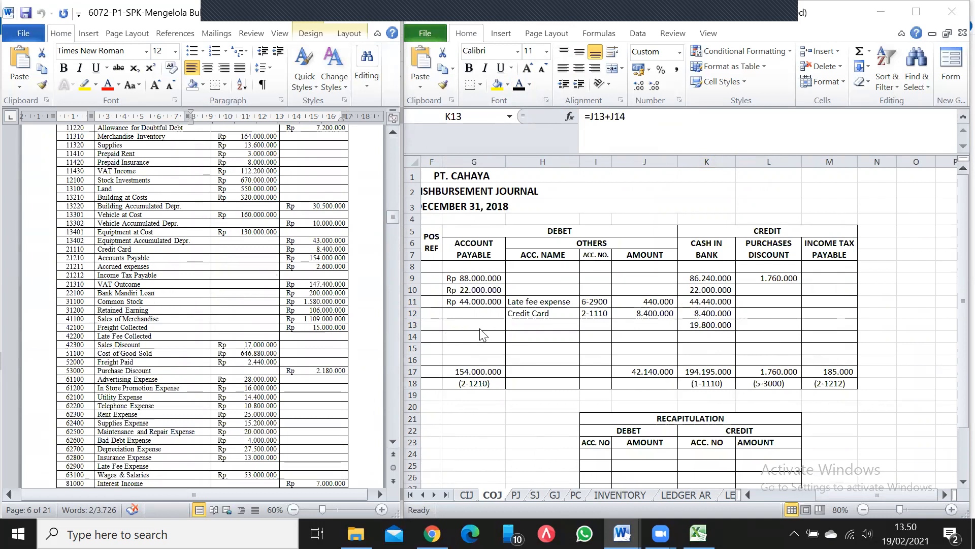
pyautogui.click(514, 323)
pyautogui.write('Bank Mandiri Loan')
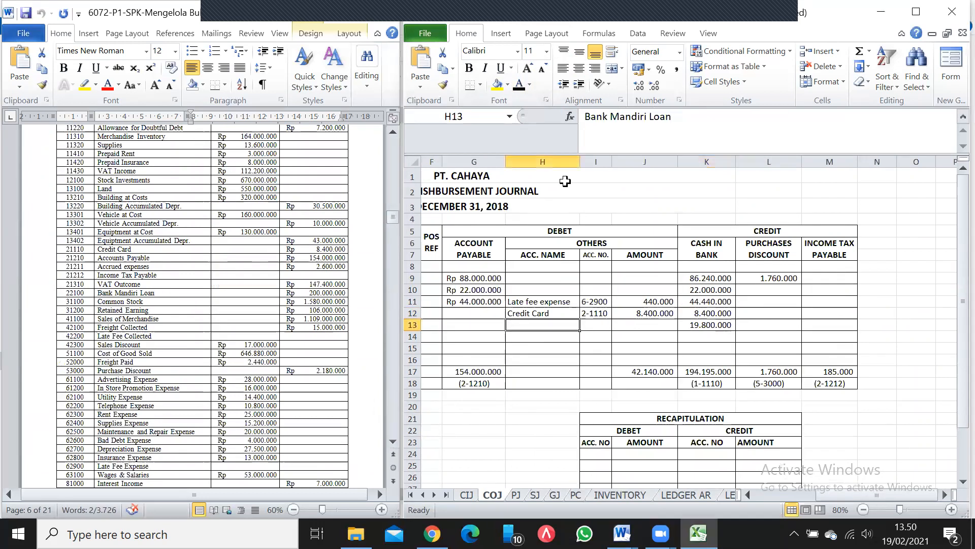
pyautogui.click(520, 88)
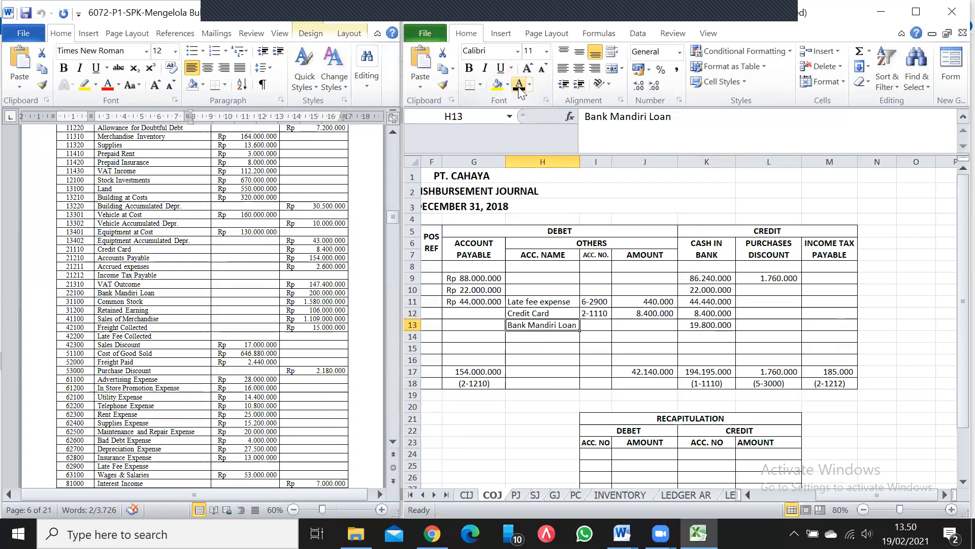
pyautogui.press('Right')
pyautogui.click(519, 87)
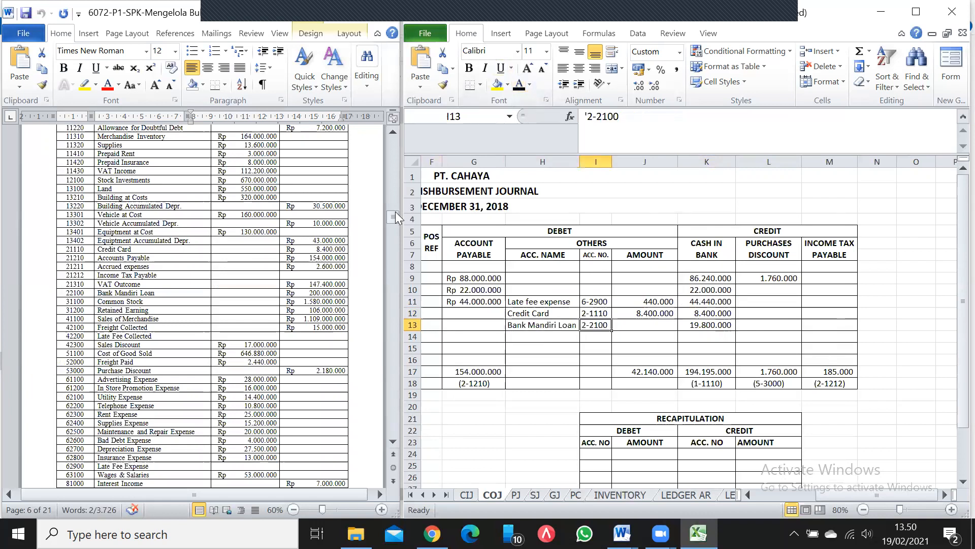
pyautogui.moveTo(398, 216); pyautogui.dragTo(393, 410)
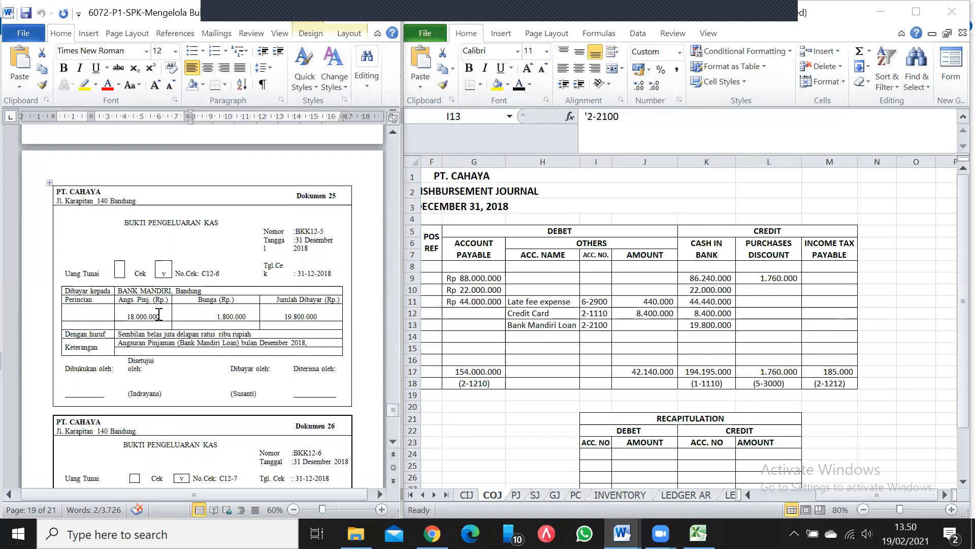
pyautogui.click(664, 321)
pyautogui.press('F2')
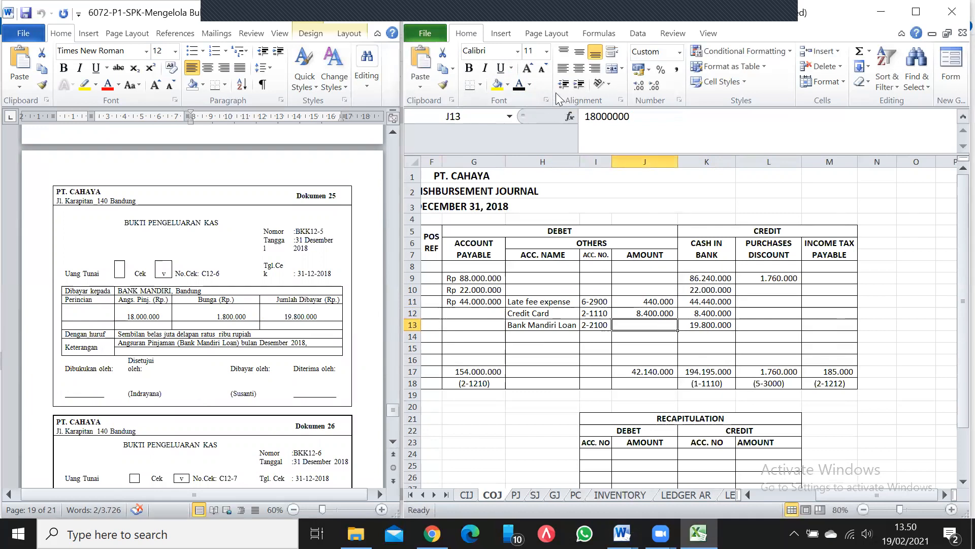
pyautogui.click(519, 85)
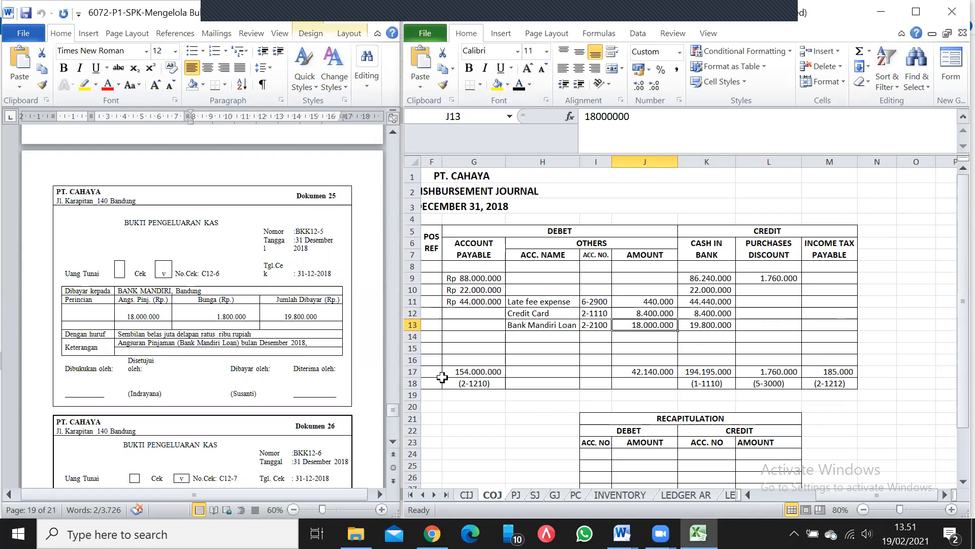
# Look up Interest Expense in the chart of accounts and apply black font to its name, account number 9-1000 and amount in H14, I14 and J14.
pyautogui.moveTo(394, 410); pyautogui.dragTo(390, 218)
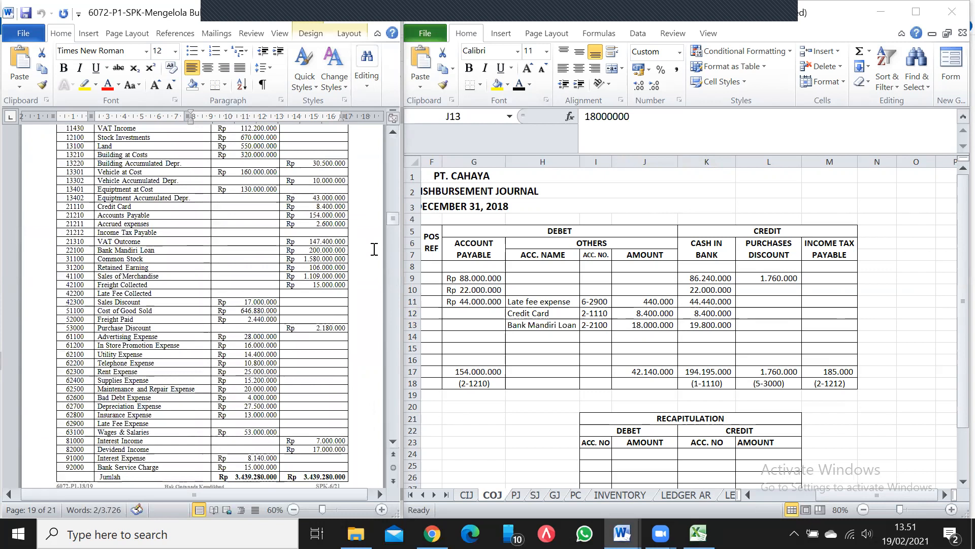
pyautogui.moveTo(388, 217); pyautogui.dragTo(388, 202)
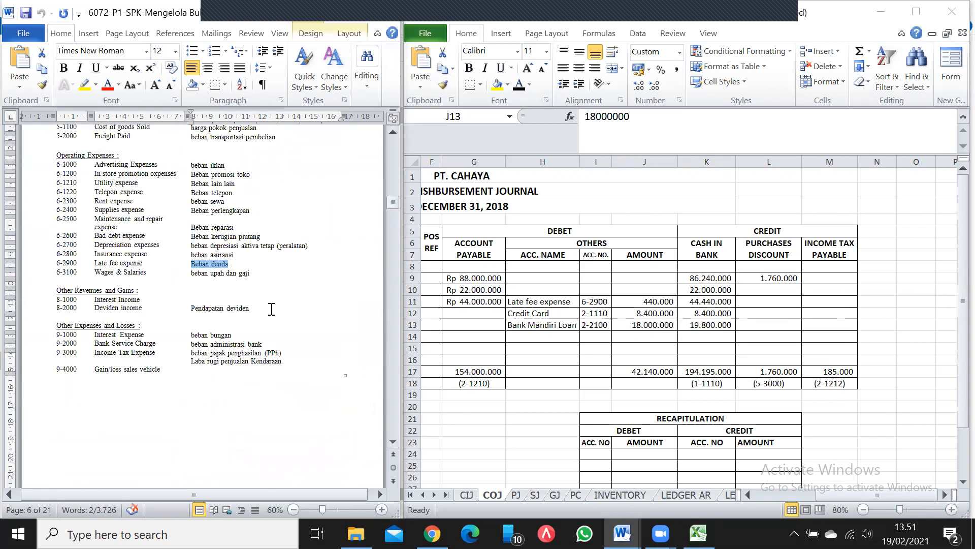
pyautogui.click(555, 337)
pyautogui.press('F2')
pyautogui.click(553, 337)
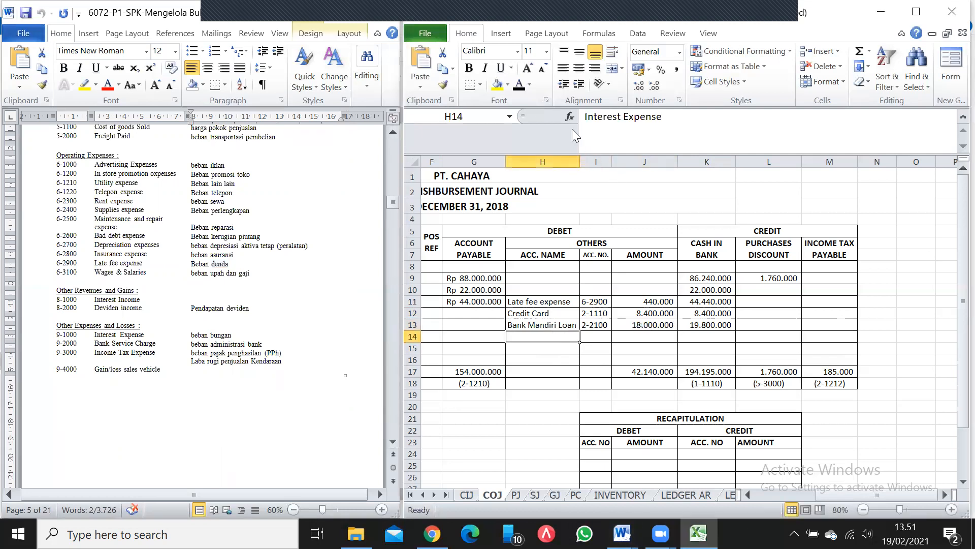
pyautogui.click(520, 89)
pyautogui.press('Right')
pyautogui.click(521, 89)
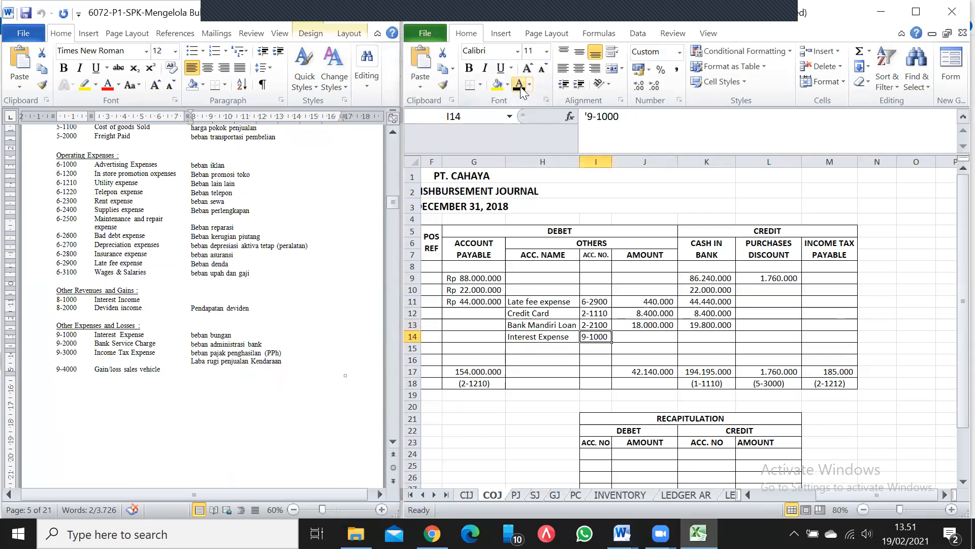
pyautogui.press('Right')
pyautogui.click(521, 90)
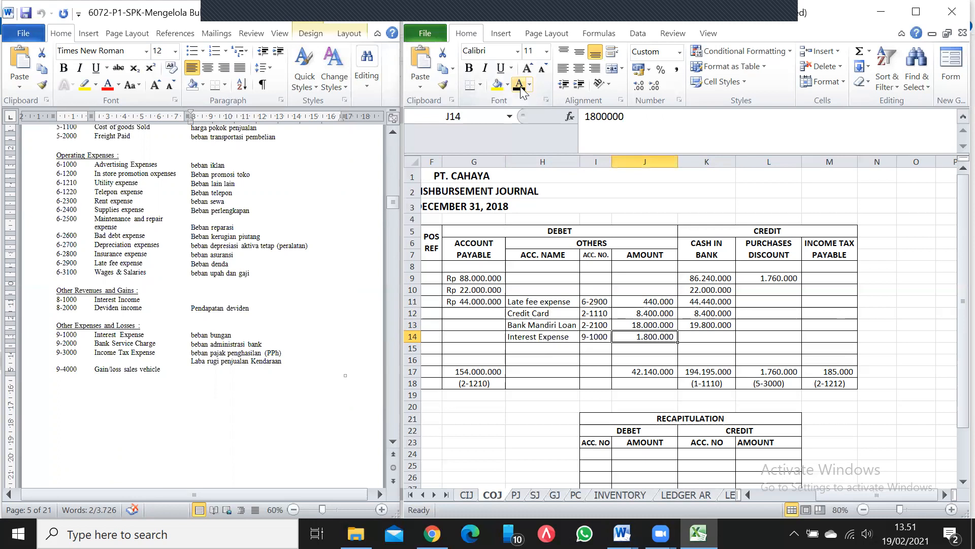
# Bring up Dokumen 26 and apply black font to its date 31 and evidence number BKK12-6 in B15 and C15.
pyautogui.moveTo(395, 203); pyautogui.dragTo(394, 406)
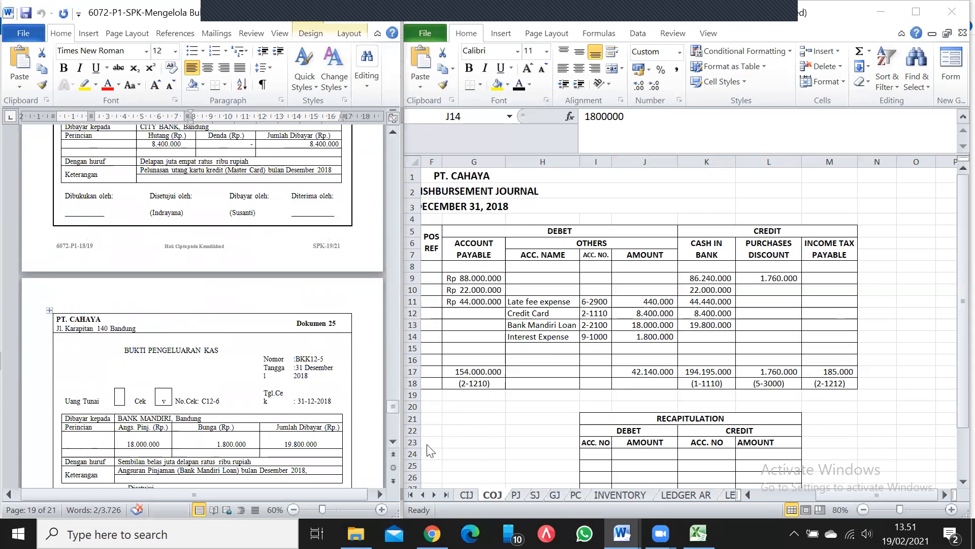
pyautogui.scroll(-8, 394, 440)
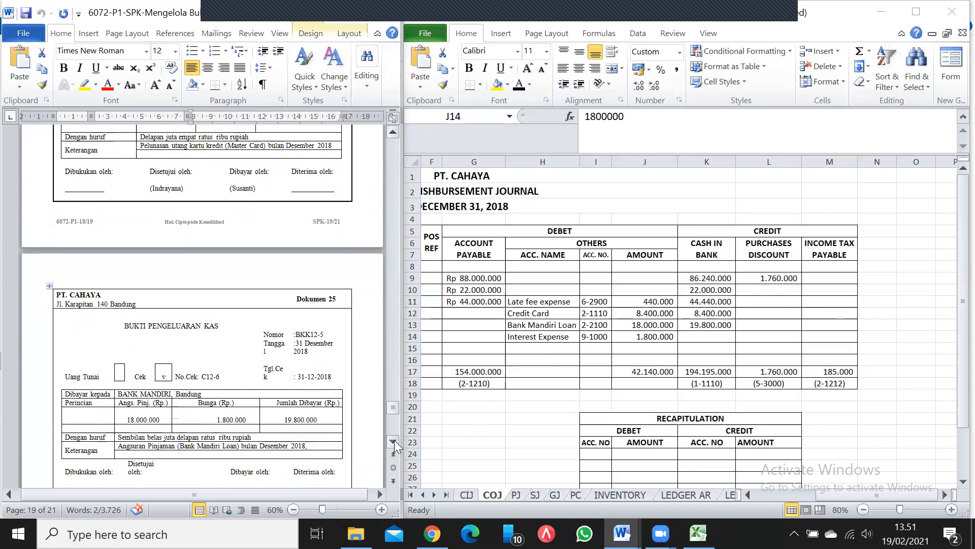
pyautogui.scroll(-5, 395, 440)
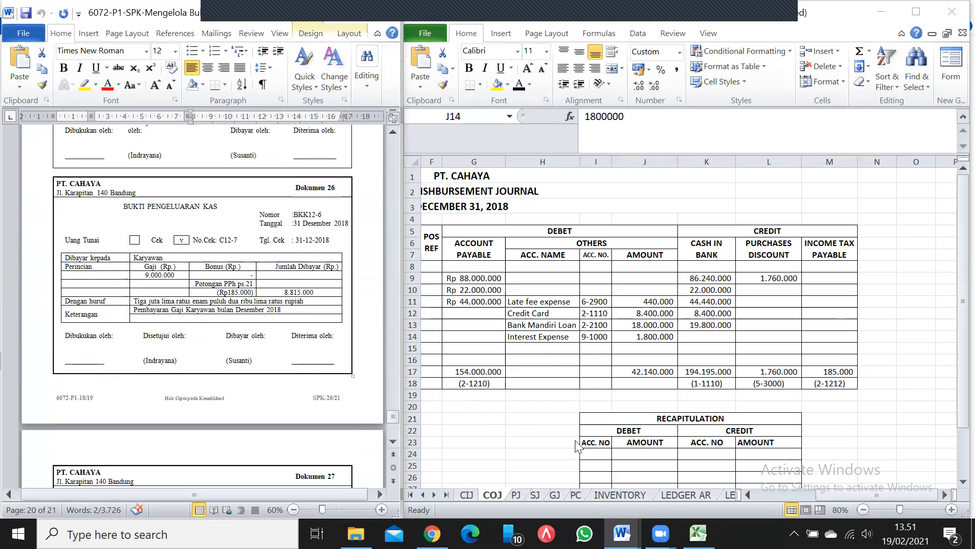
pyautogui.click(833, 495)
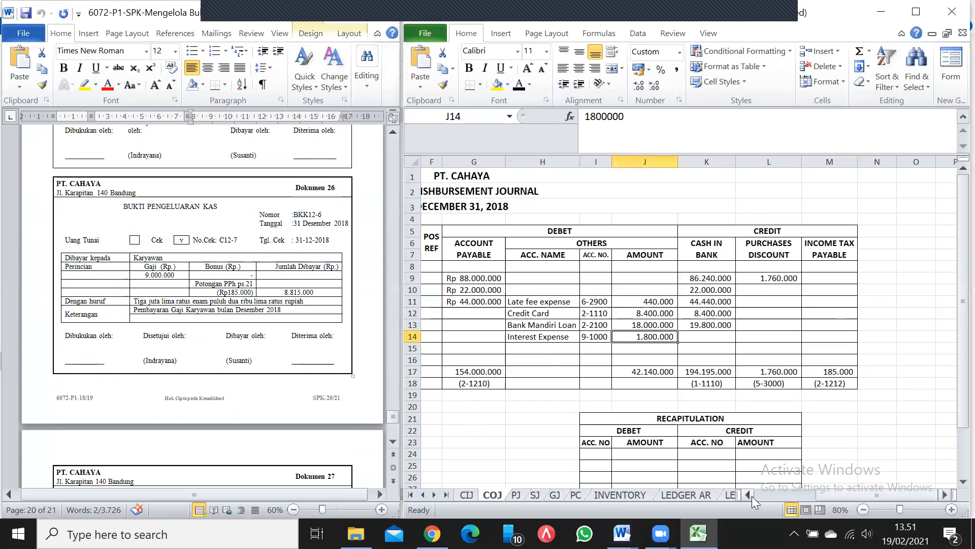
pyautogui.moveTo(830, 498); pyautogui.dragTo(754, 496)
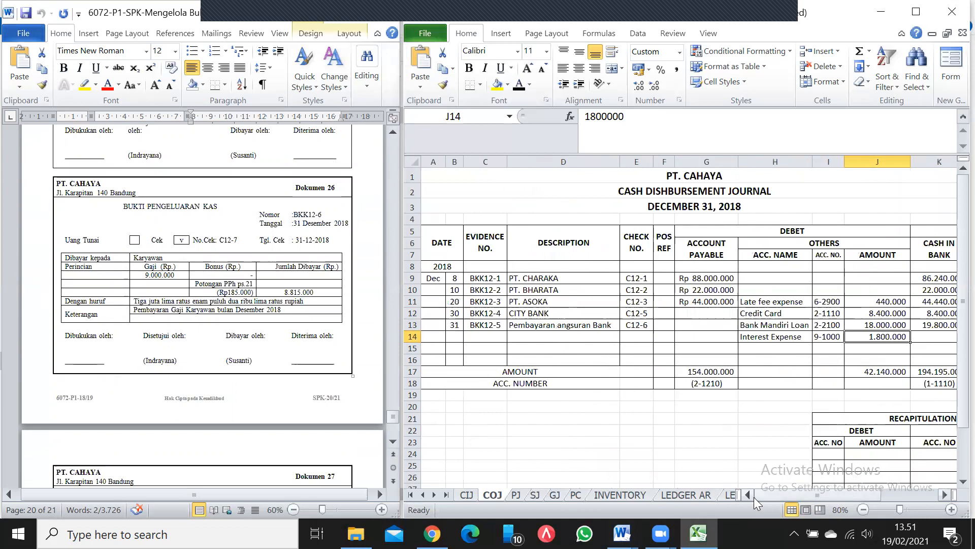
pyautogui.click(454, 336)
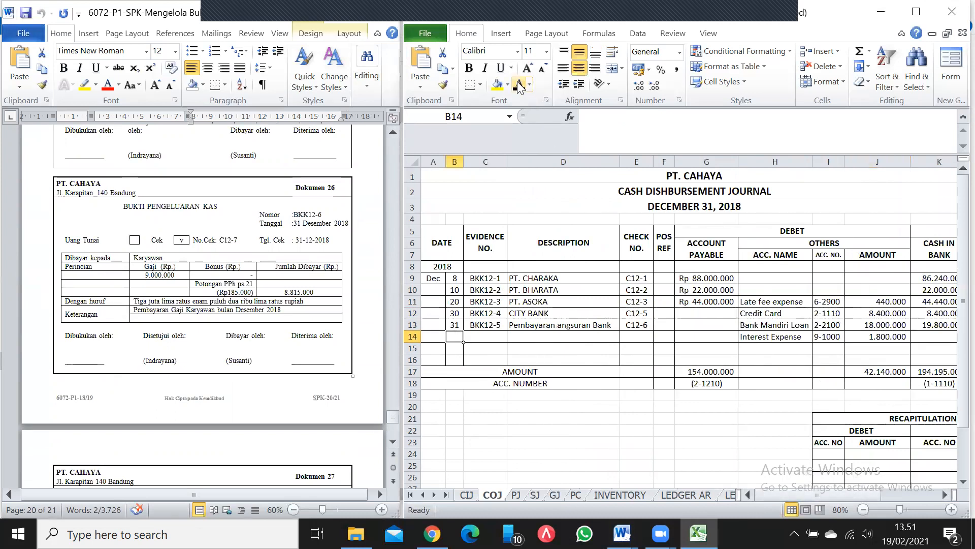
pyautogui.press('Return')
pyautogui.write('31')
pyautogui.press('Tab')
pyautogui.write('BKK12-6')
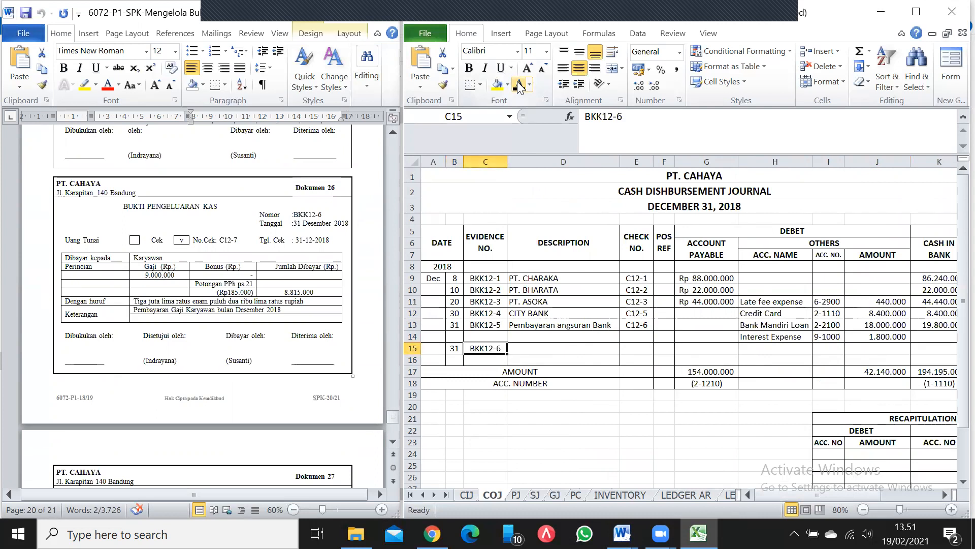
# Apply black font to the Pembayaran gaji karyawan description in D15, check number C12-7 in E15 and cash in bank amount in K15.
pyautogui.press('Right')
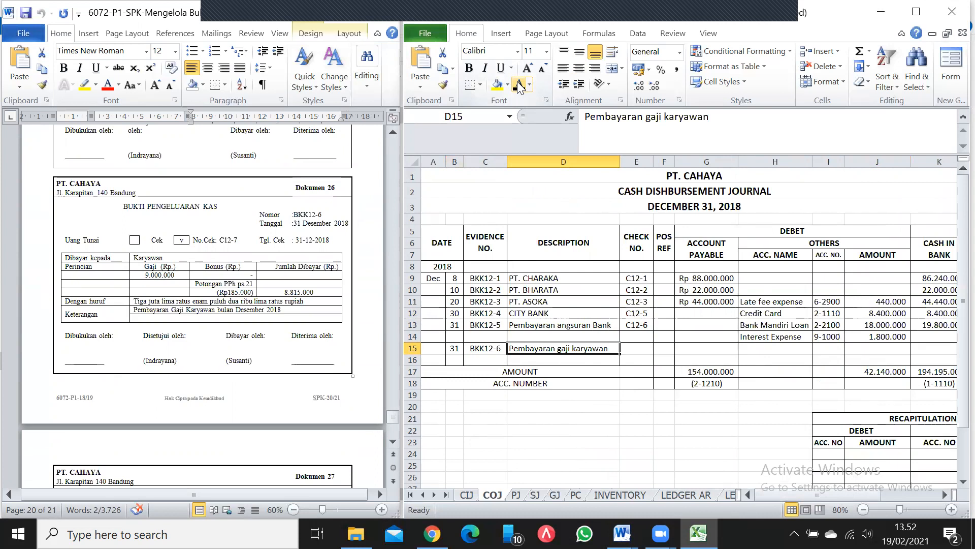
pyautogui.press('Tab')
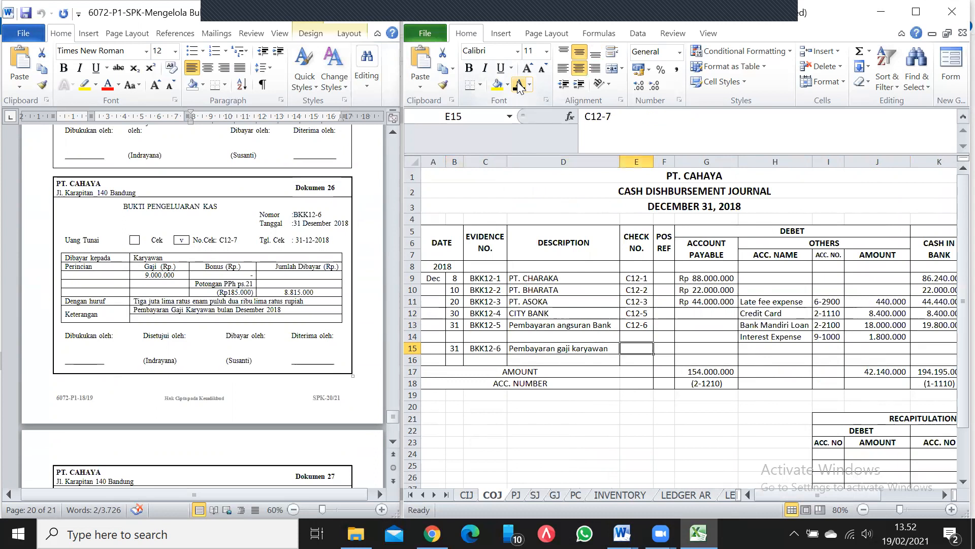
pyautogui.click(519, 85)
pyautogui.click(925, 348)
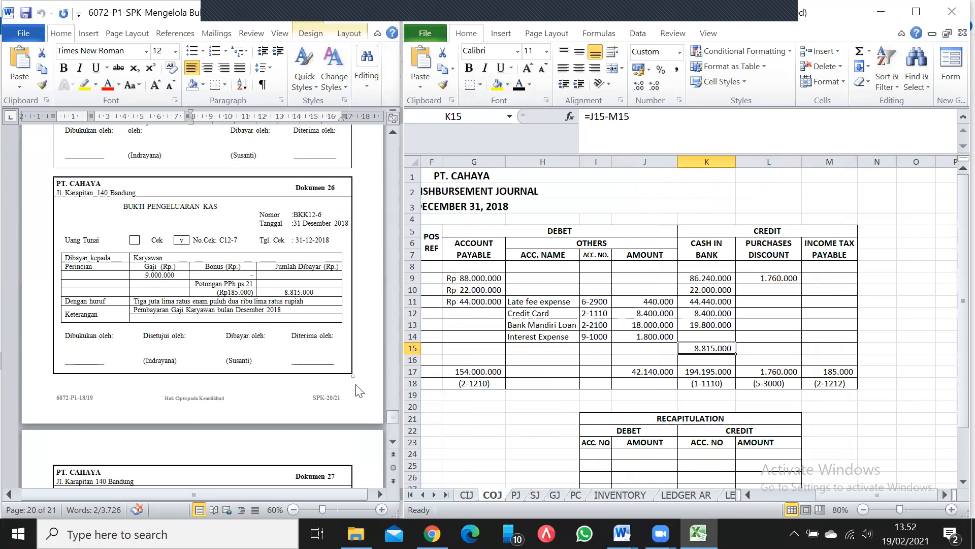
# Look up Wages & Salaries in the chart of accounts and apply black font to its name, account number 6-3100 and amount in H15, I15 and J15.
pyautogui.moveTo(392, 418); pyautogui.dragTo(393, 198)
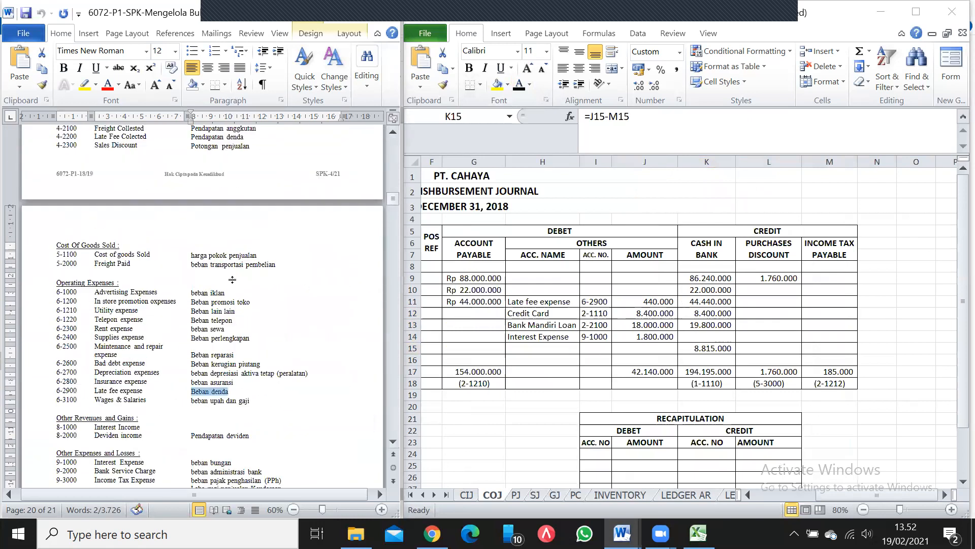
pyautogui.moveTo(252, 403); pyautogui.dragTo(211, 403)
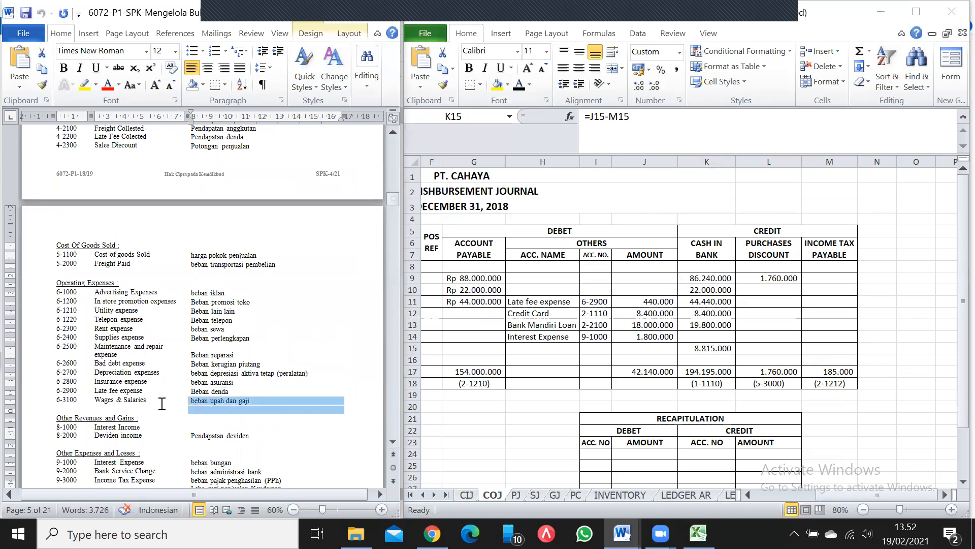
pyautogui.doubleClick(519, 348)
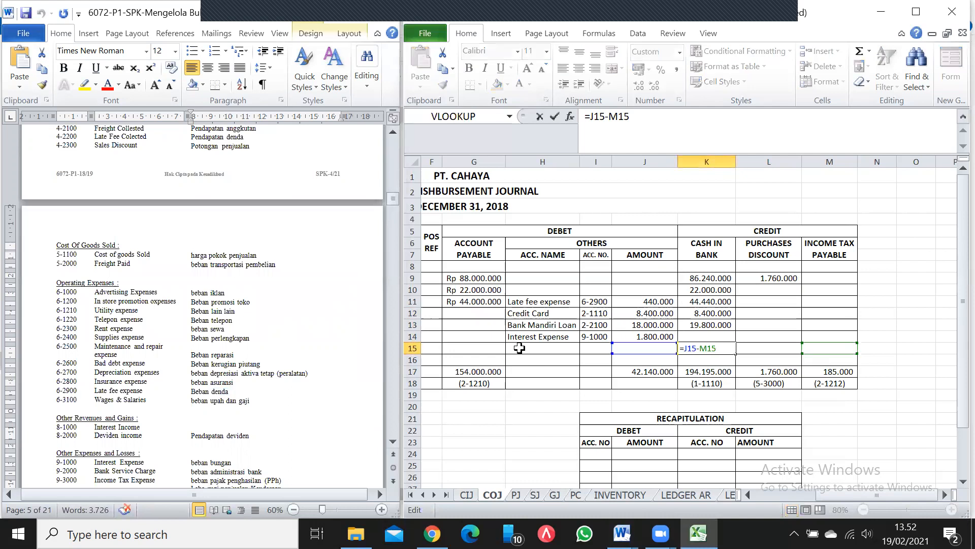
pyautogui.press('Return')
pyautogui.click(519, 348)
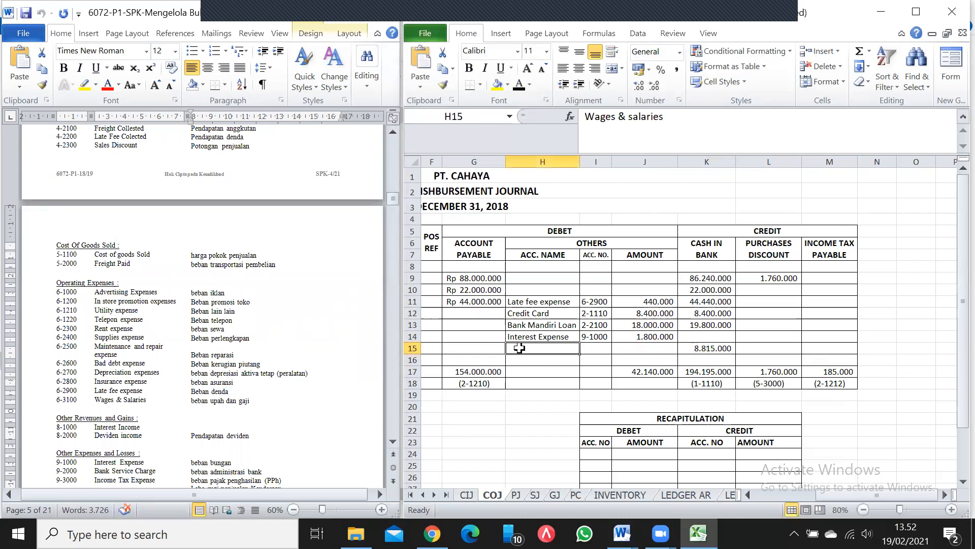
pyautogui.click(521, 85)
pyautogui.press('Right')
pyautogui.click(521, 87)
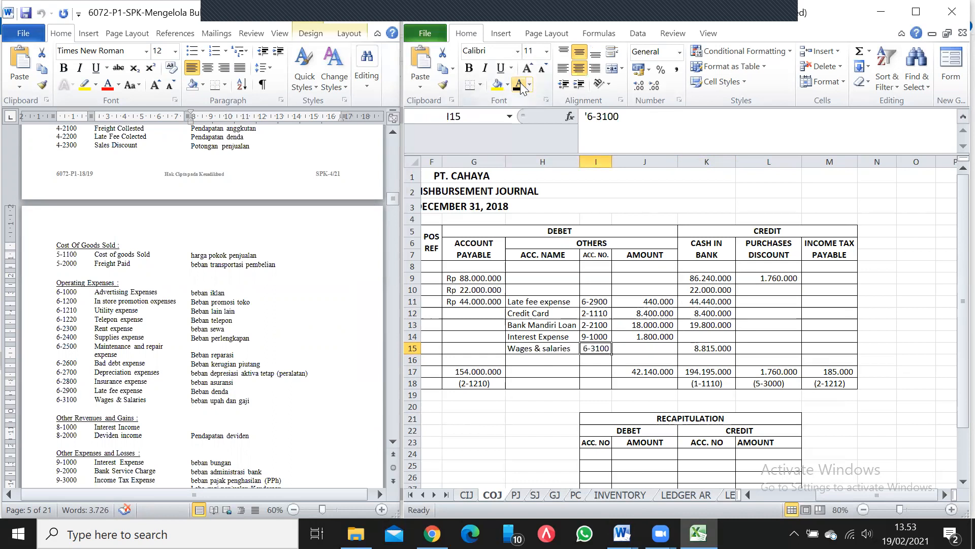
pyautogui.press('Right')
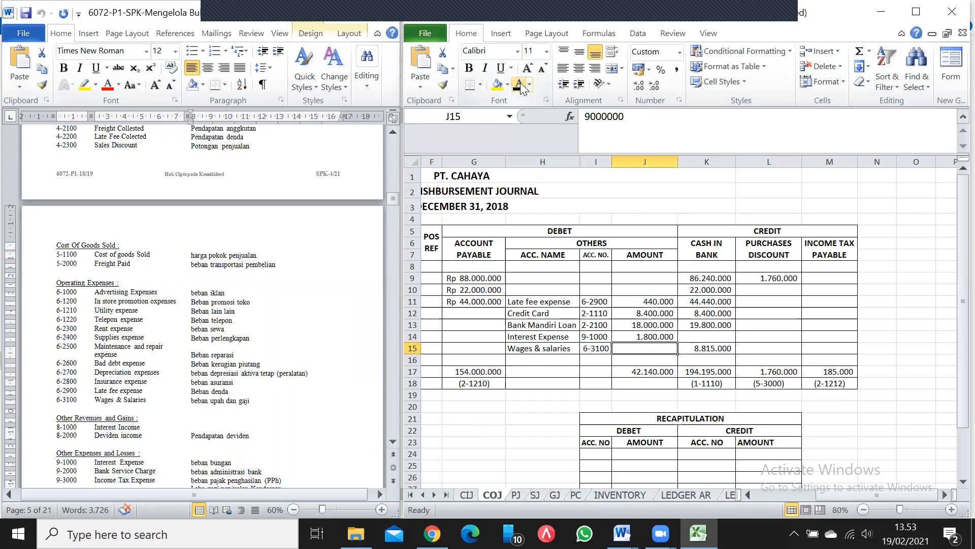
pyautogui.click(521, 87)
# Check Dokumen 26 and the Income Tax Payable account in the chart of accounts, and apply black font to the income tax payable amount in M15.
pyautogui.moveTo(396, 198); pyautogui.dragTo(408, 420)
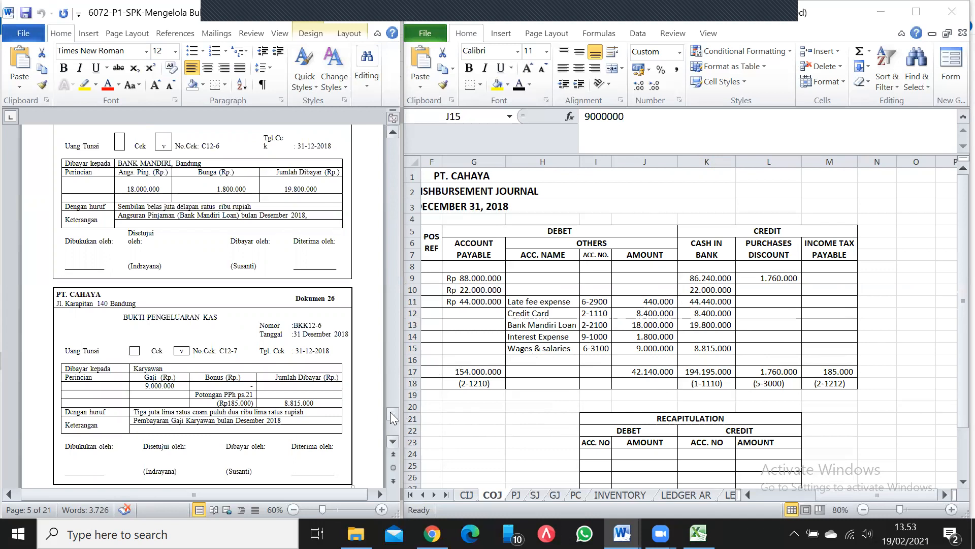
pyautogui.moveTo(391, 414); pyautogui.dragTo(388, 188)
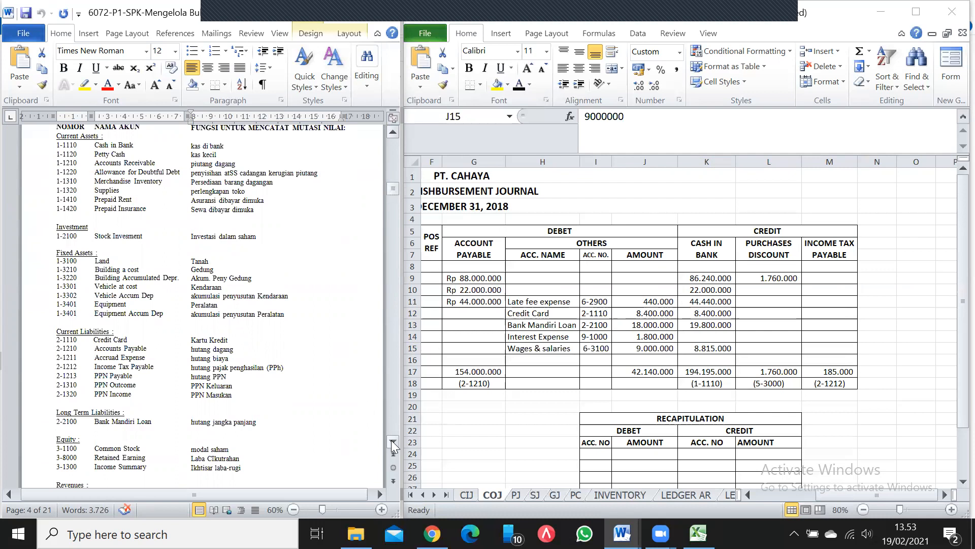
pyautogui.scroll(-10, 392, 440)
pyautogui.scroll(-5, 391, 440)
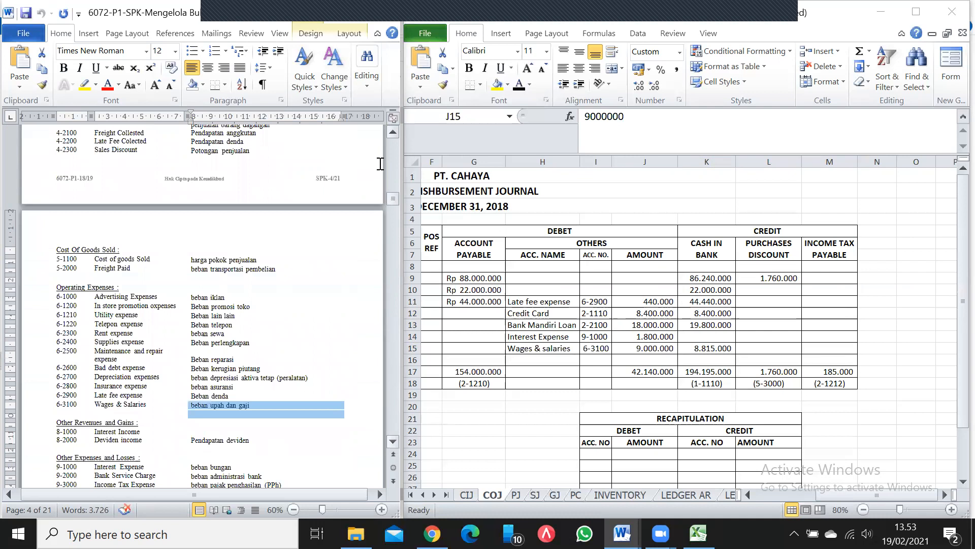
pyautogui.scroll(9, 393, 132)
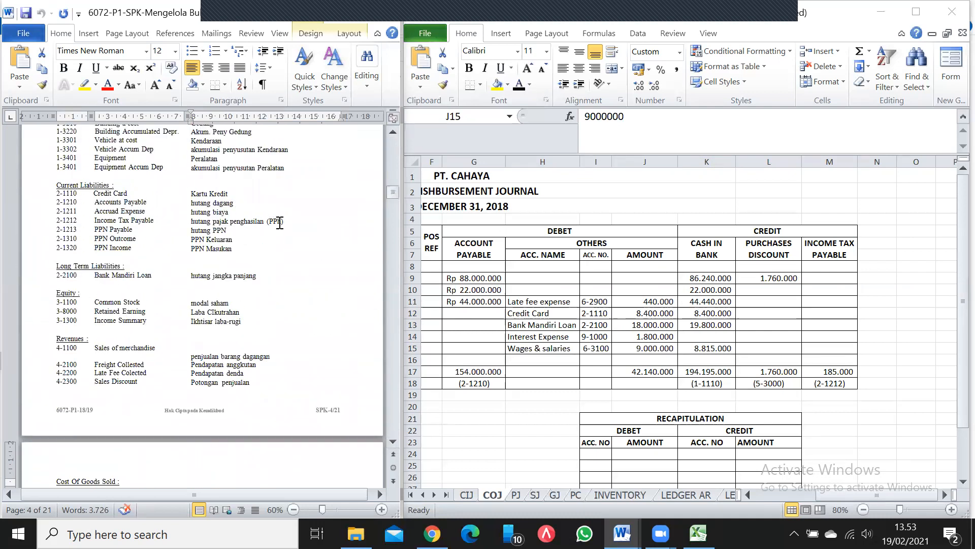
pyautogui.moveTo(286, 222); pyautogui.dragTo(191, 222)
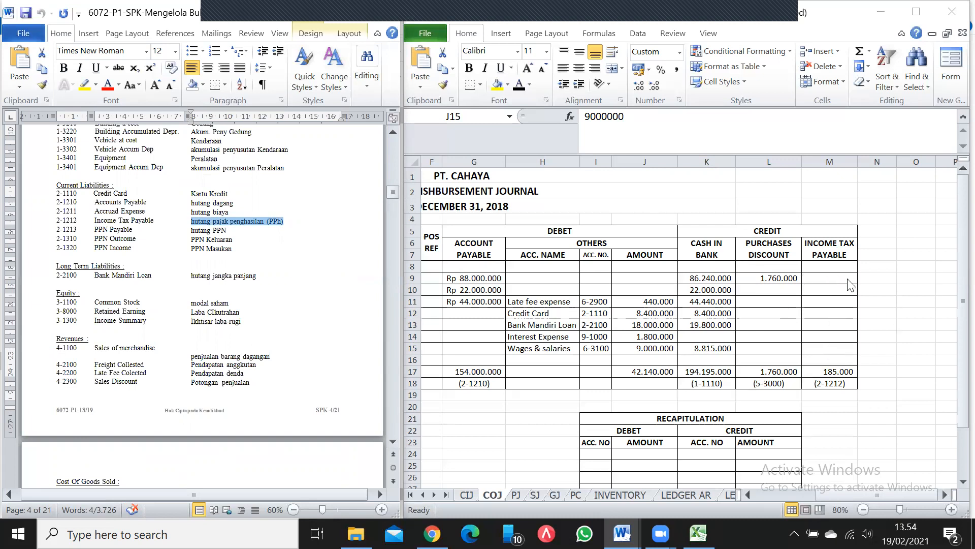
pyautogui.hotkey('alt', 'Tab')
pyautogui.click(818, 345)
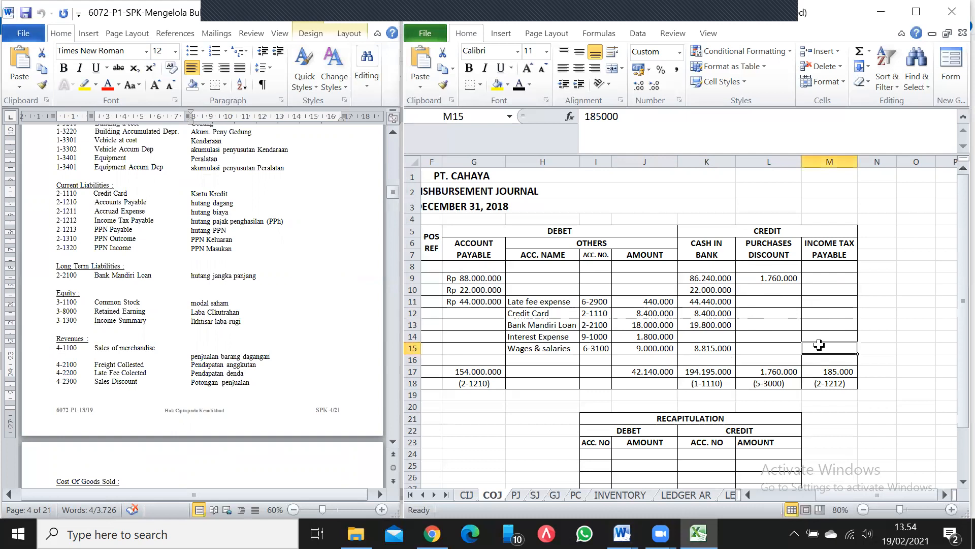
pyautogui.click(519, 86)
# Bring up Dokumen 27 and apply black font to its date 31, evidence number BKK12-7, Pengisian kembali kas kecil description and check number C12-8 in B16:E16.
pyautogui.moveTo(392, 192); pyautogui.dragTo(401, 425)
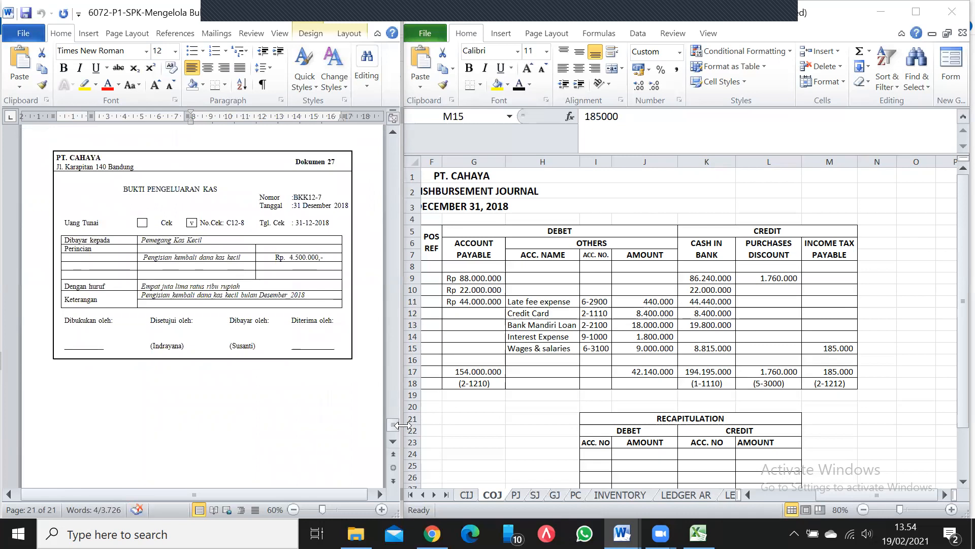
pyautogui.click(830, 492)
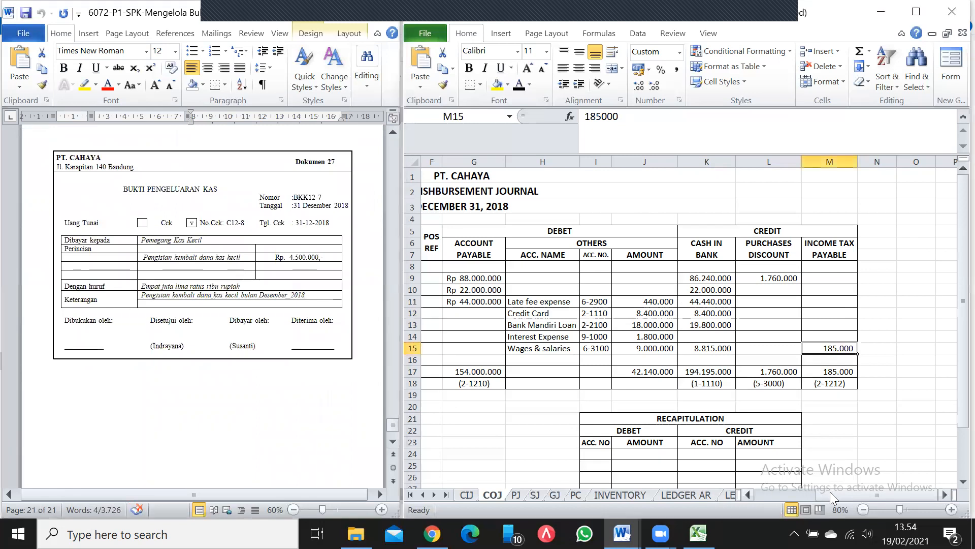
pyautogui.moveTo(813, 491); pyautogui.dragTo(764, 495)
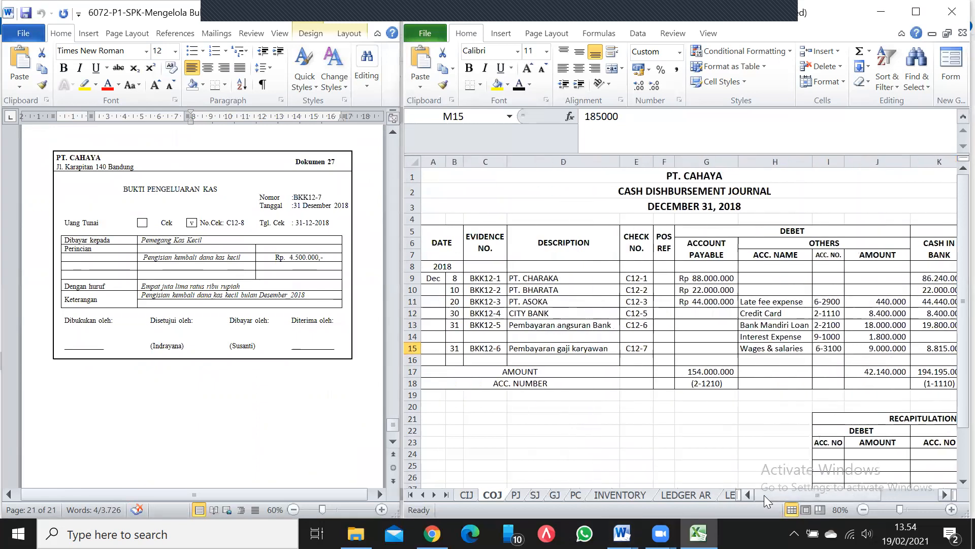
pyautogui.click(455, 360)
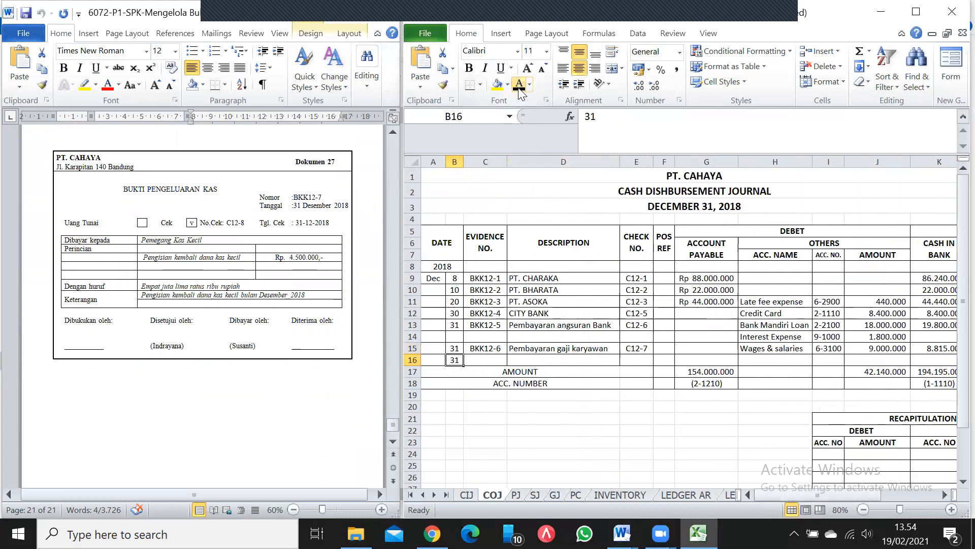
pyautogui.press('Right')
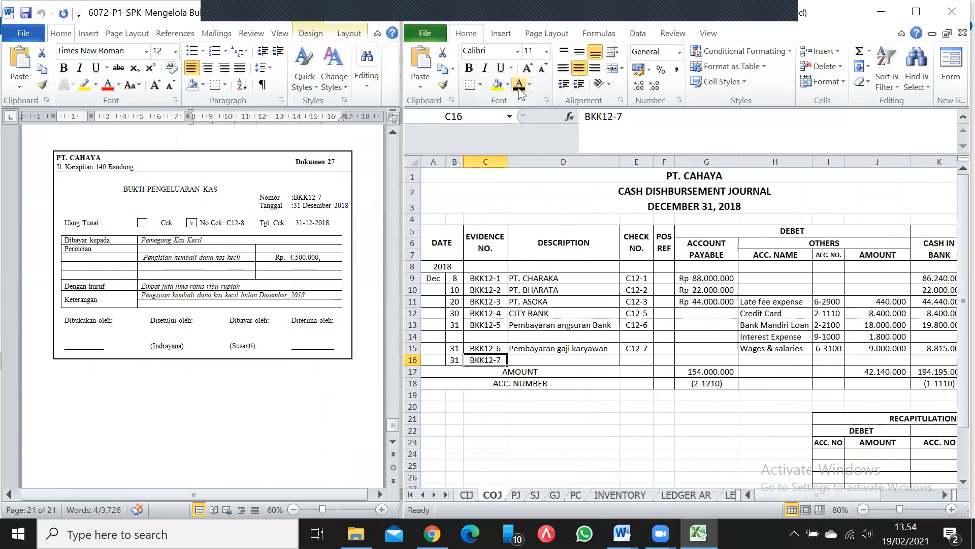
pyautogui.press('Right')
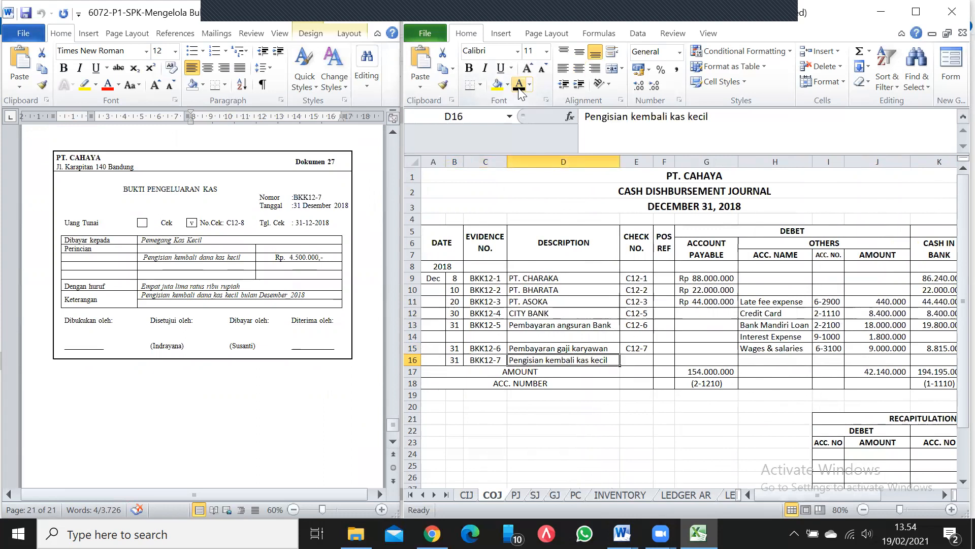
pyautogui.press('Right')
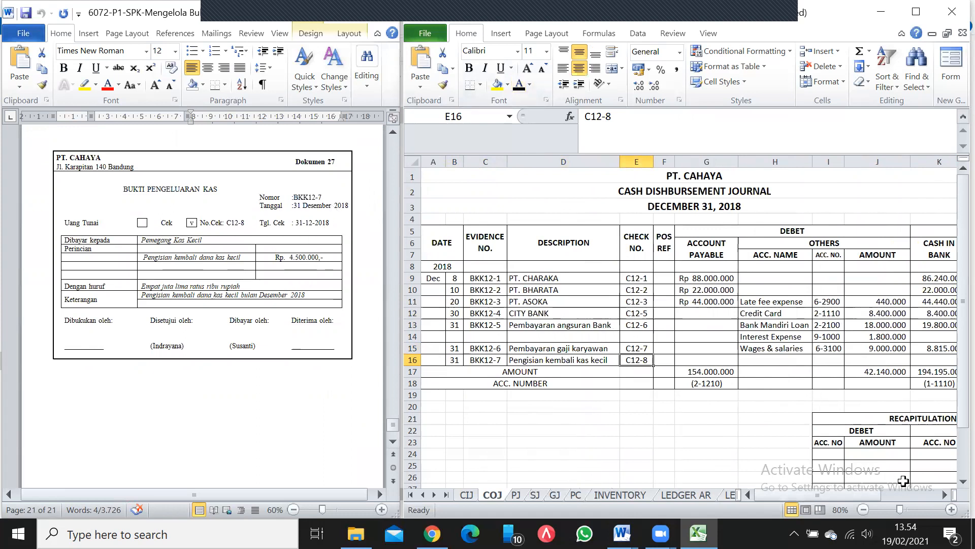
# Apply black font to the petty cash refill's cash in bank amount in K16.
pyautogui.click(945, 494)
pyautogui.click(945, 494)
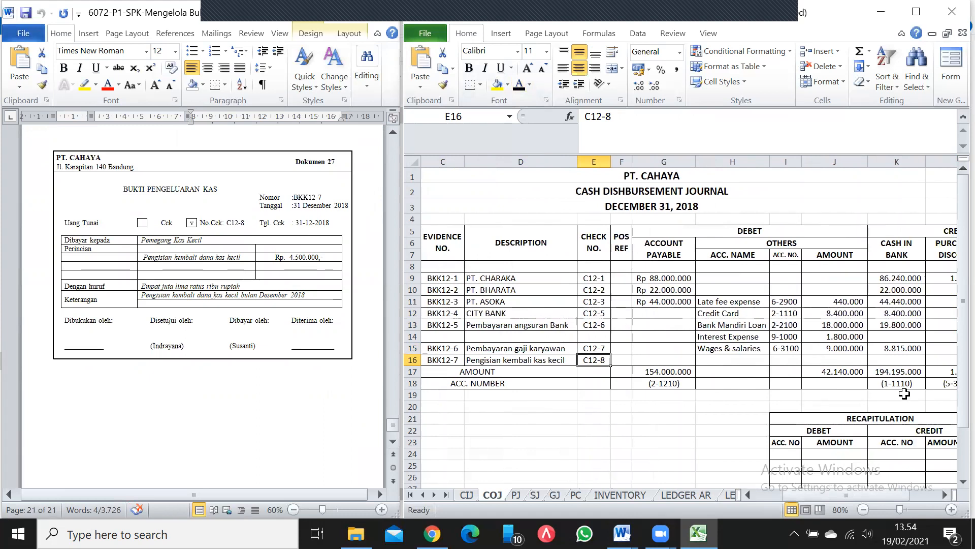
pyautogui.click(896, 359)
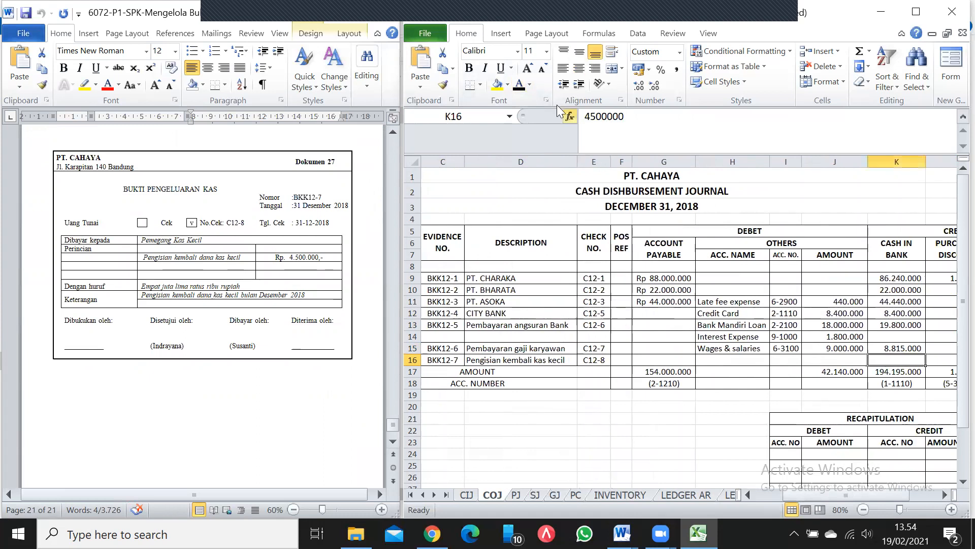
pyautogui.click(518, 86)
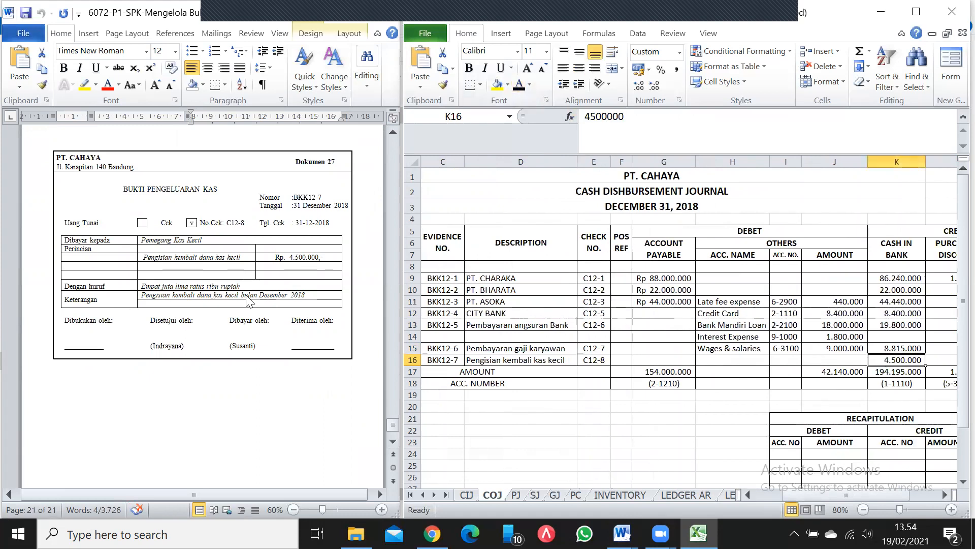
# Apply black font to the Petty Cash account name, account number 1-1120 and debit amount in H16, I16 and J16.
pyautogui.click(713, 358)
pyautogui.click(518, 86)
pyautogui.press('Right')
pyautogui.click(518, 86)
pyautogui.press('Right')
pyautogui.click(518, 86)
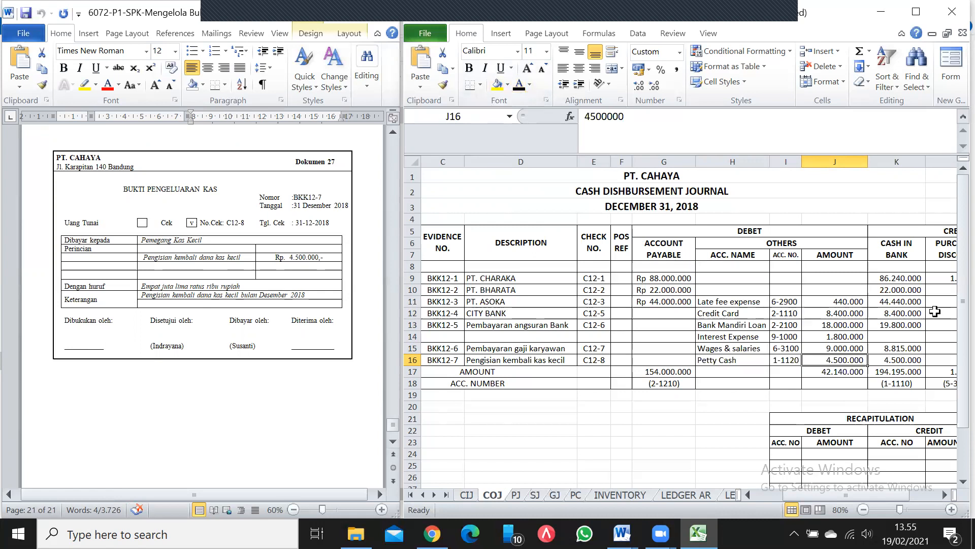
pyautogui.moveTo(963, 310); pyautogui.dragTo(950, 350)
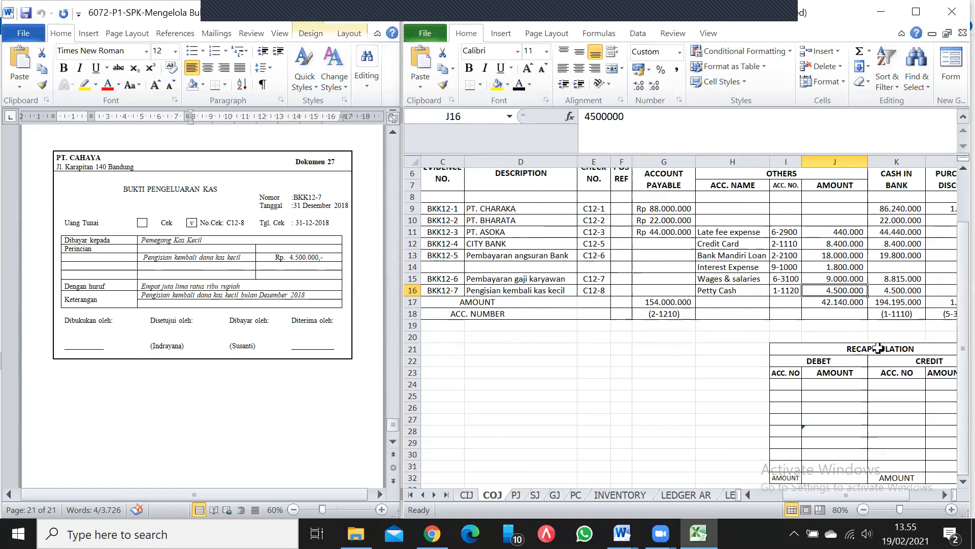